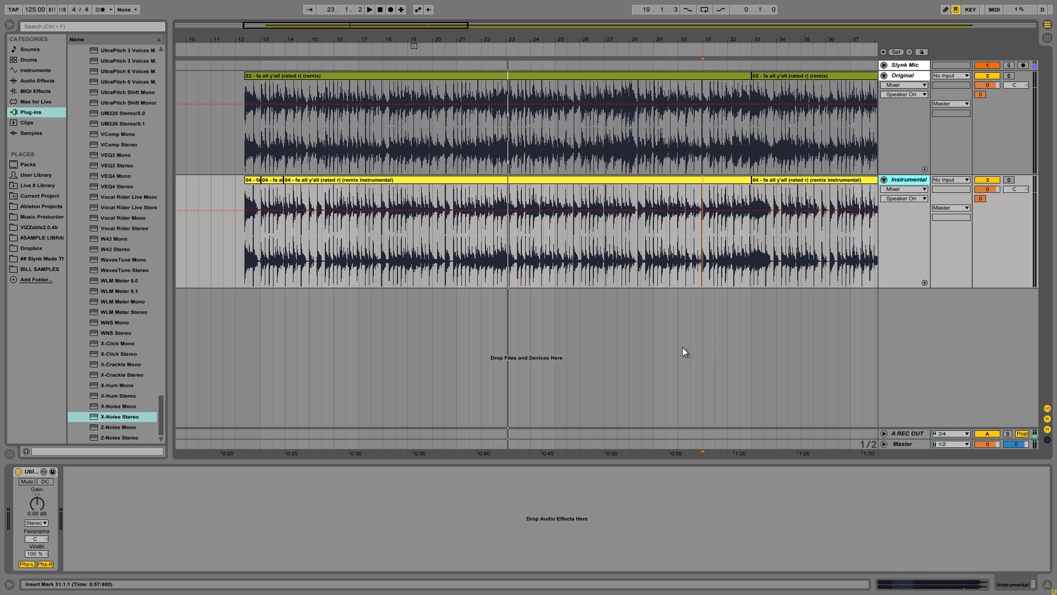
Step: Zoom out to bars 11–53 and inspect the Original and Instrumental clips
{"action": "left_click_drag", "start_coordinate": [384, 41], "coordinate": [383, 36]}
{"action": "left_click", "coordinate": [212, 95]}
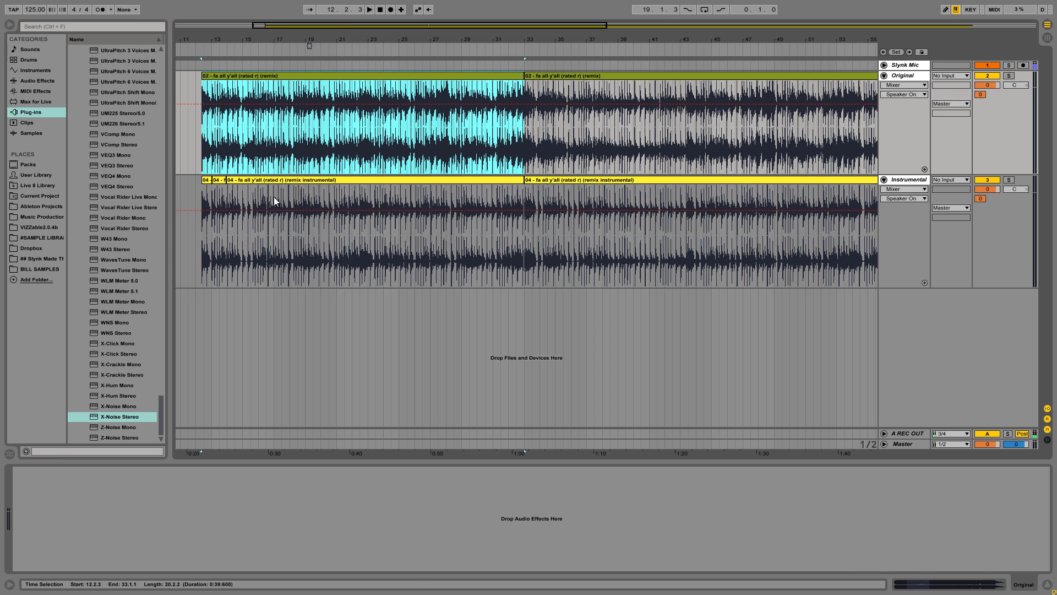
{"action": "left_click", "coordinate": [550, 179]}
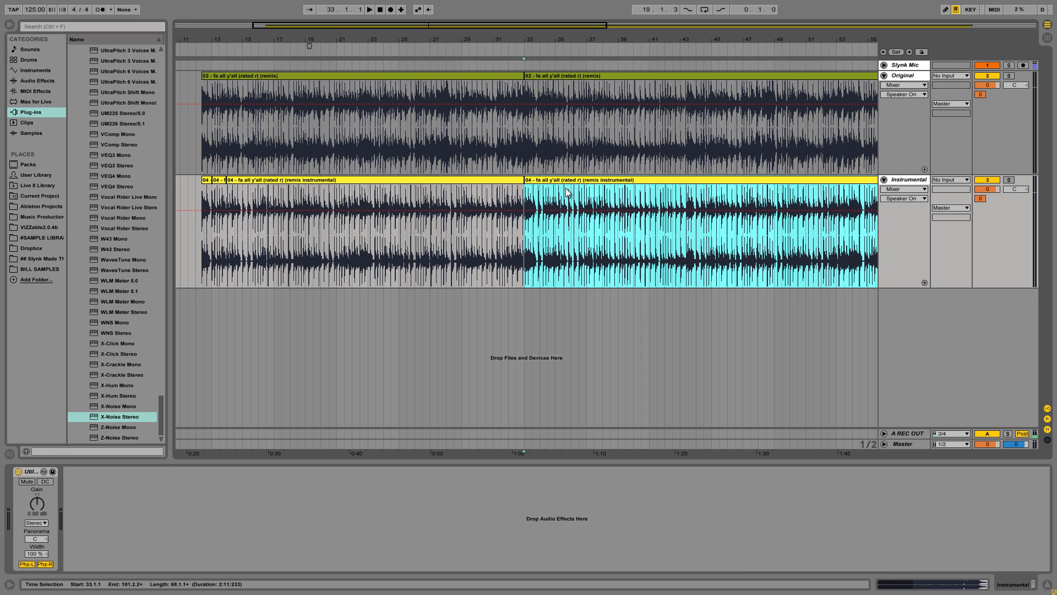
{"action": "left_click", "coordinate": [550, 77]}
{"action": "left_click", "coordinate": [279, 79]}
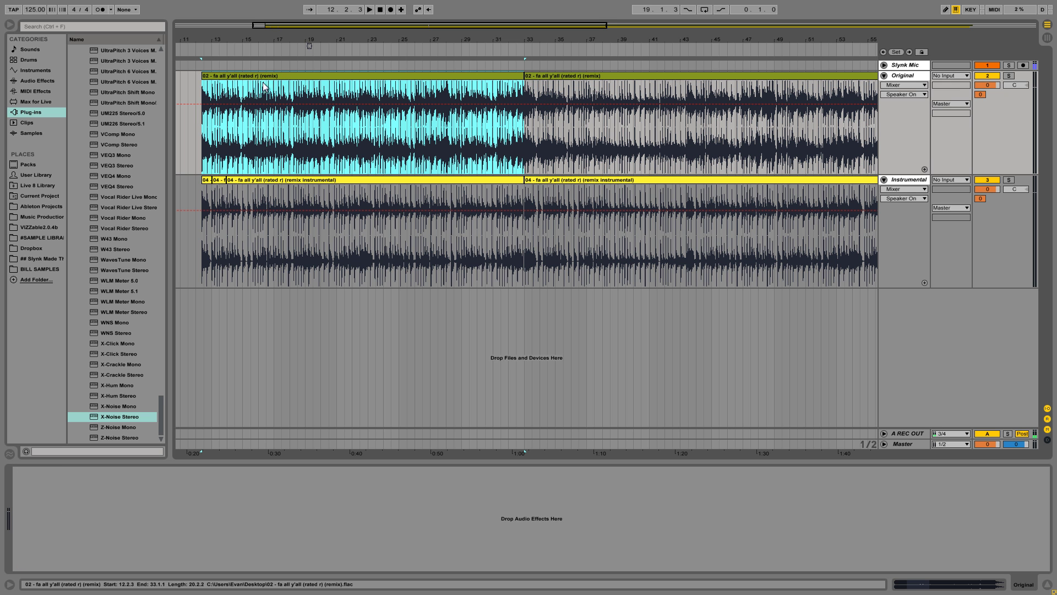
Step: Zoom in on the clip starts and mark a short range where the Instrumental clip begins
{"action": "left_click_drag", "start_coordinate": [216, 44], "coordinate": [224, 69]}
{"action": "left_click_drag", "start_coordinate": [340, 45], "coordinate": [338, 36]}
{"action": "left_click", "coordinate": [844, 186]}
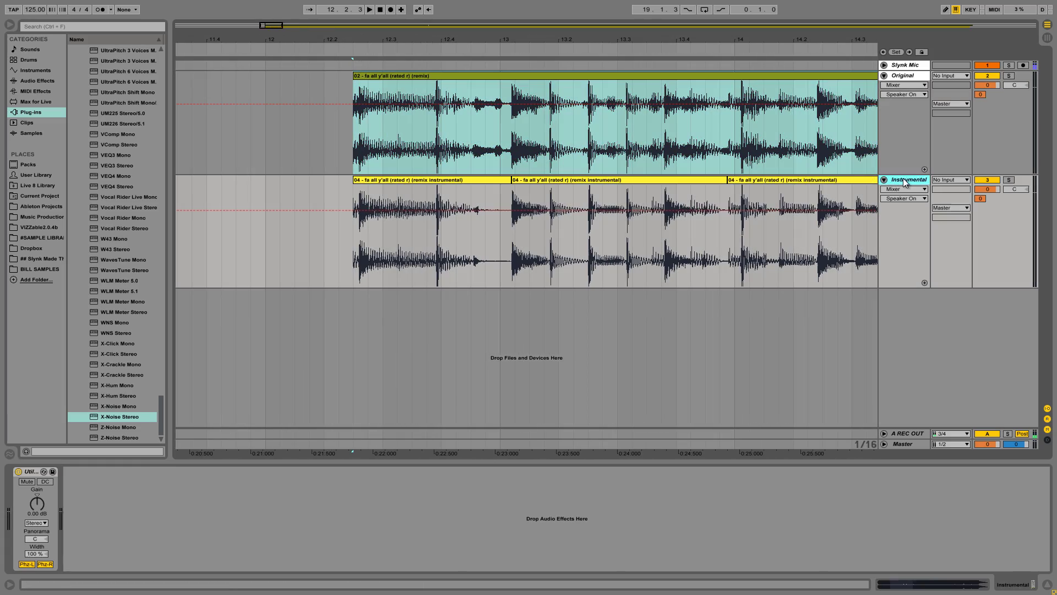
{"action": "left_click_drag", "start_coordinate": [405, 43], "coordinate": [410, 39]}
{"action": "left_click", "coordinate": [400, 180]}
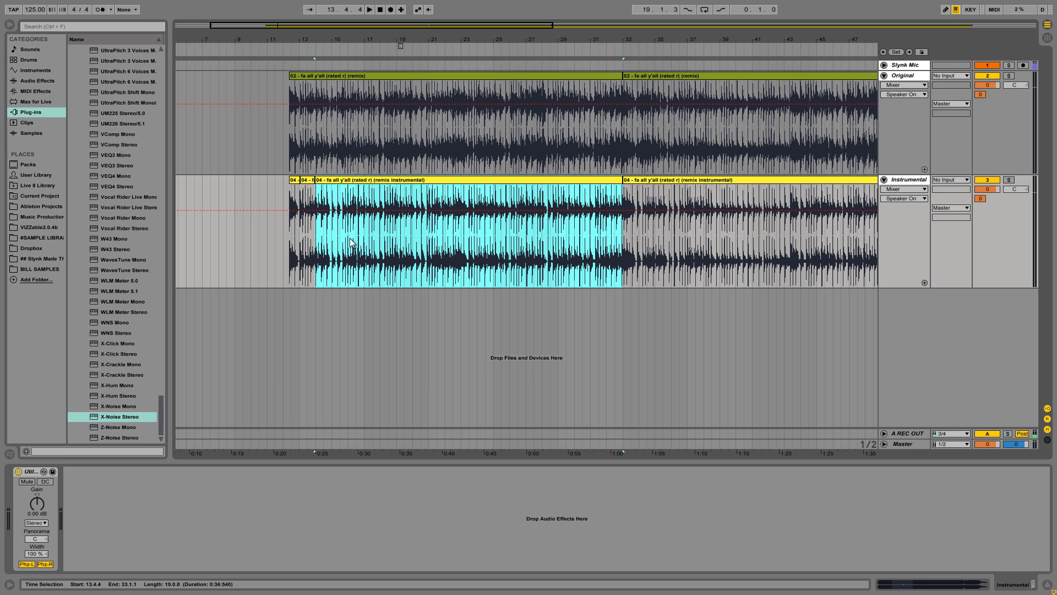
{"action": "left_click_drag", "start_coordinate": [286, 240], "coordinate": [300, 187]}
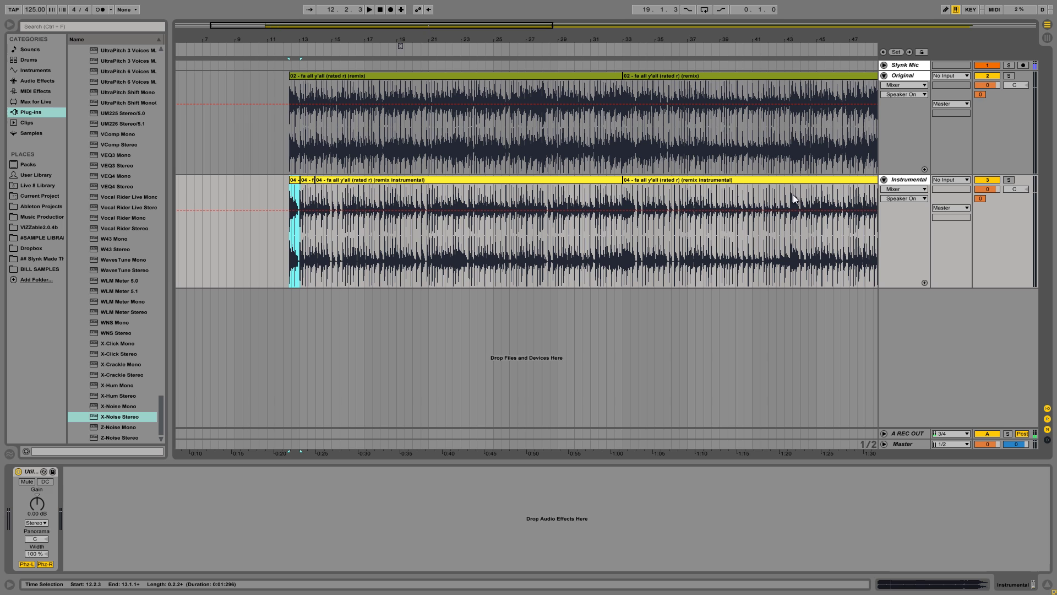
Step: Play from the Instrumental clip's start, then replay both tracks from bar 18
{"action": "key", "text": "space"}
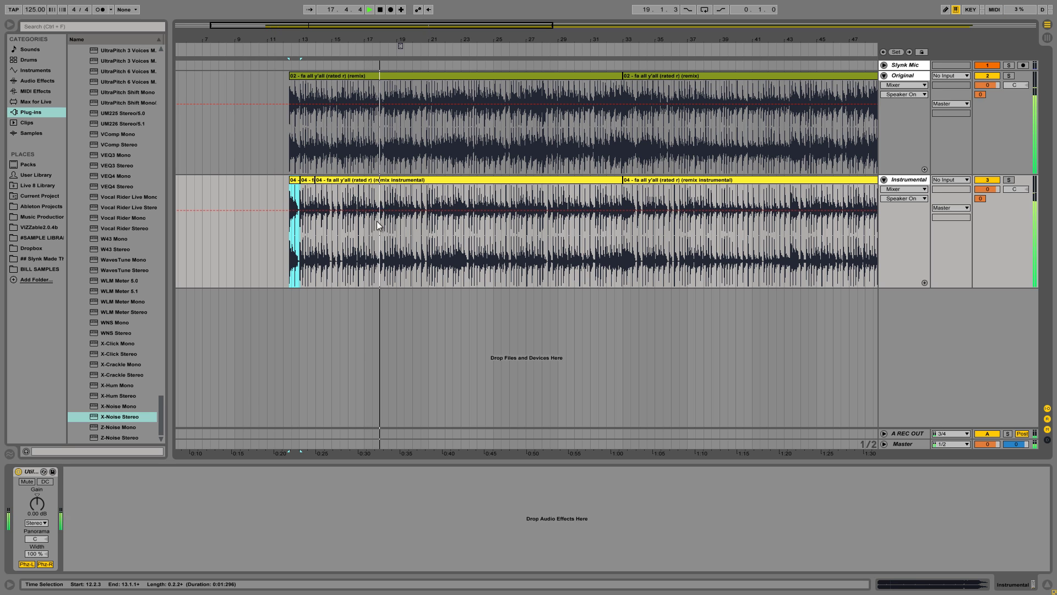
{"action": "key", "text": "space"}
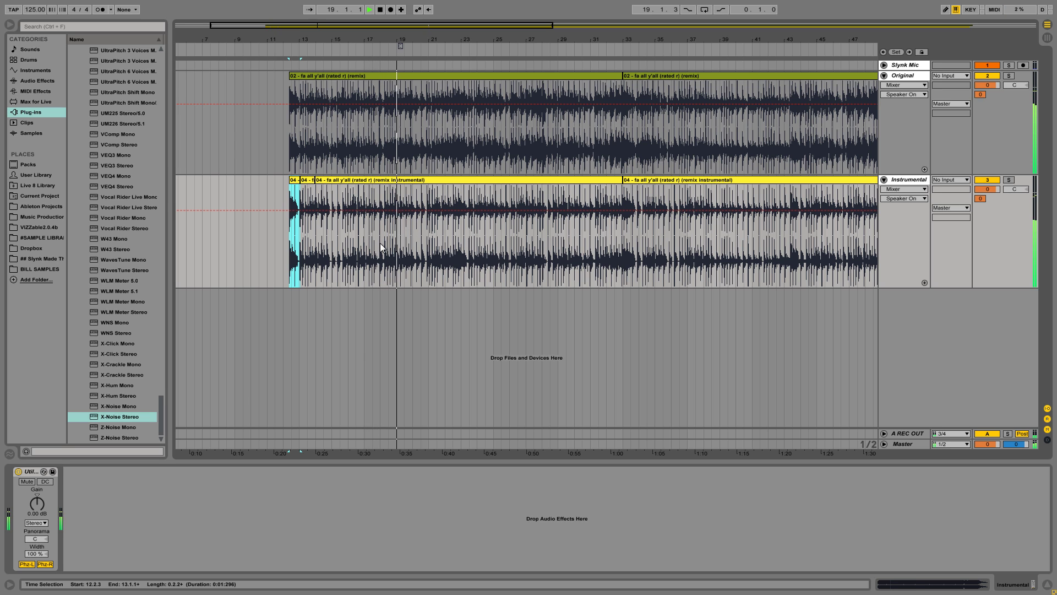
{"action": "left_click_drag", "start_coordinate": [375, 232], "coordinate": [392, 231]}
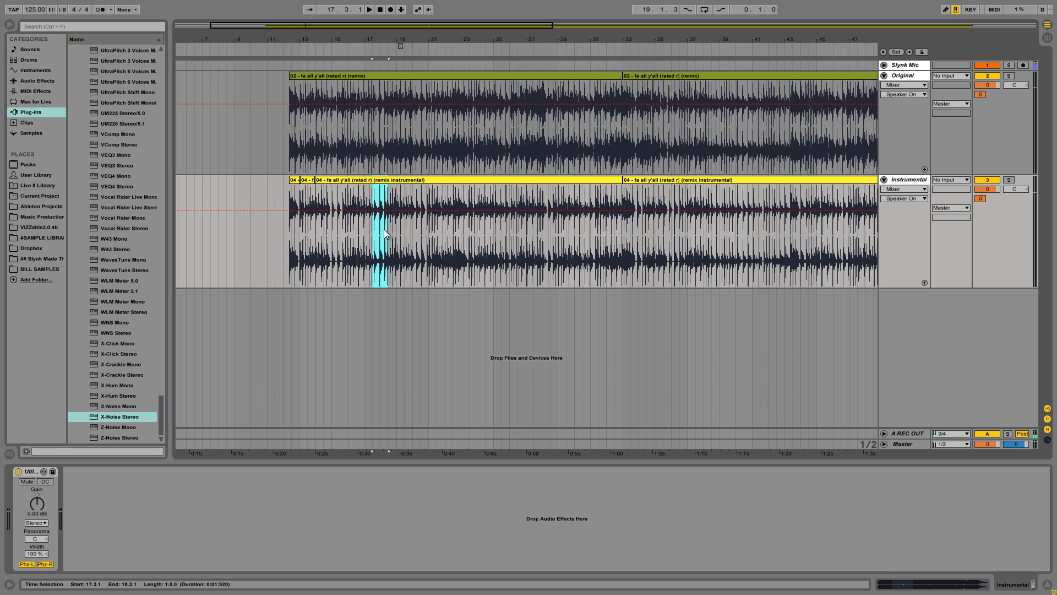
{"action": "left_click", "coordinate": [383, 233]}
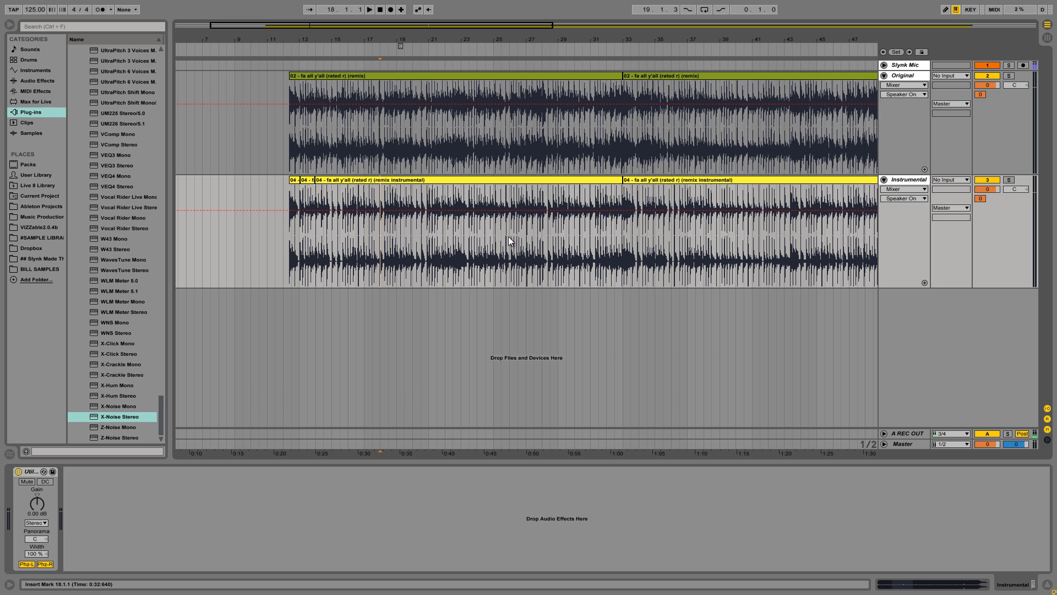
{"action": "key", "text": "space"}
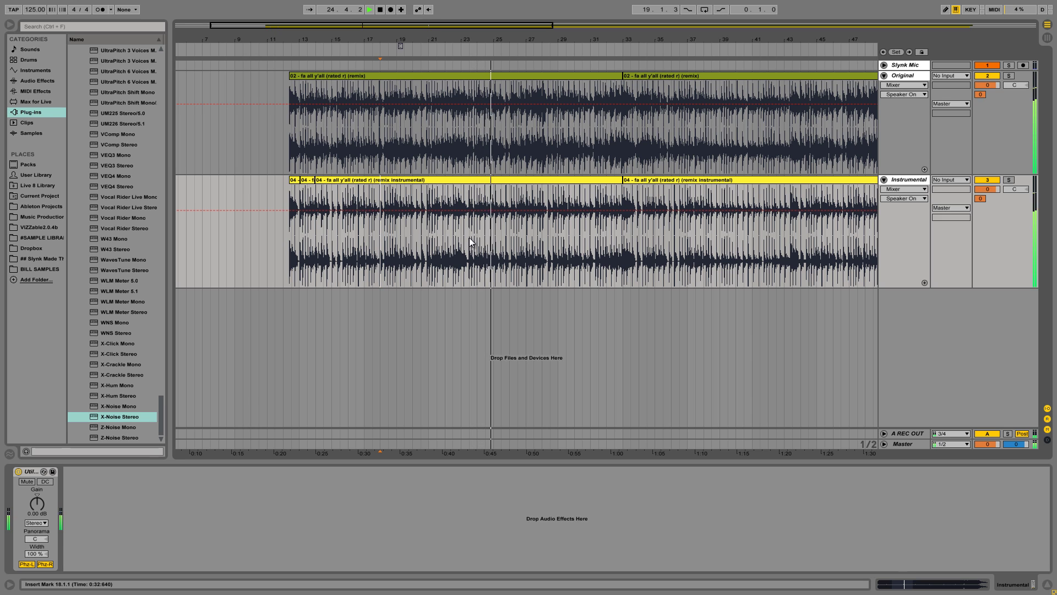
{"action": "key", "text": "space"}
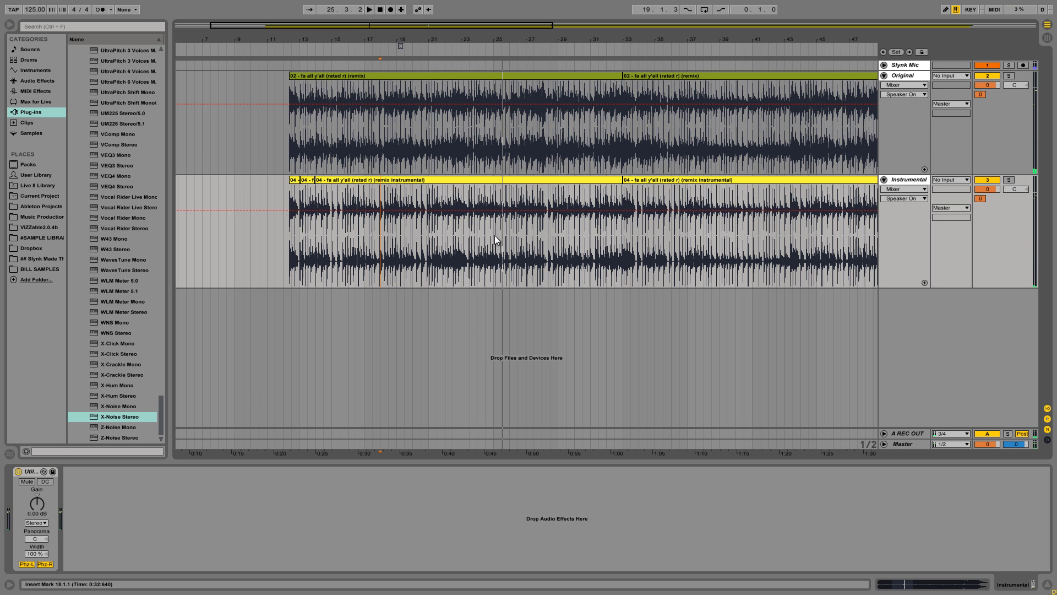
Step: Zoom to sample level near bar 24 to compare both waveforms, then zoom back out
{"action": "left_click", "coordinate": [492, 235]}
{"action": "left_click_drag", "start_coordinate": [486, 41], "coordinate": [488, 41]}
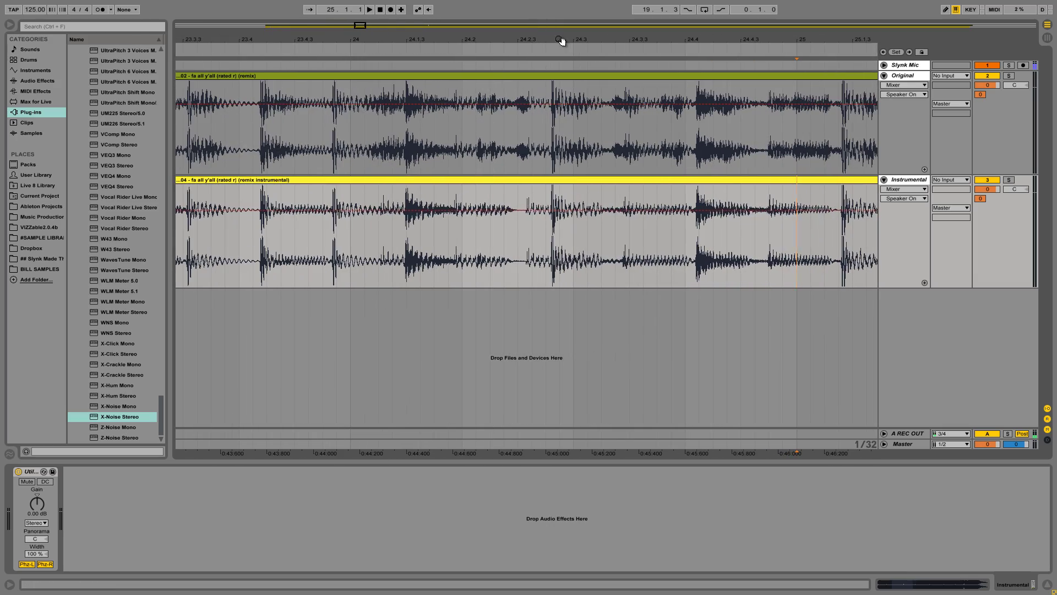
{"action": "left_click_drag", "start_coordinate": [561, 41], "coordinate": [484, 43]}
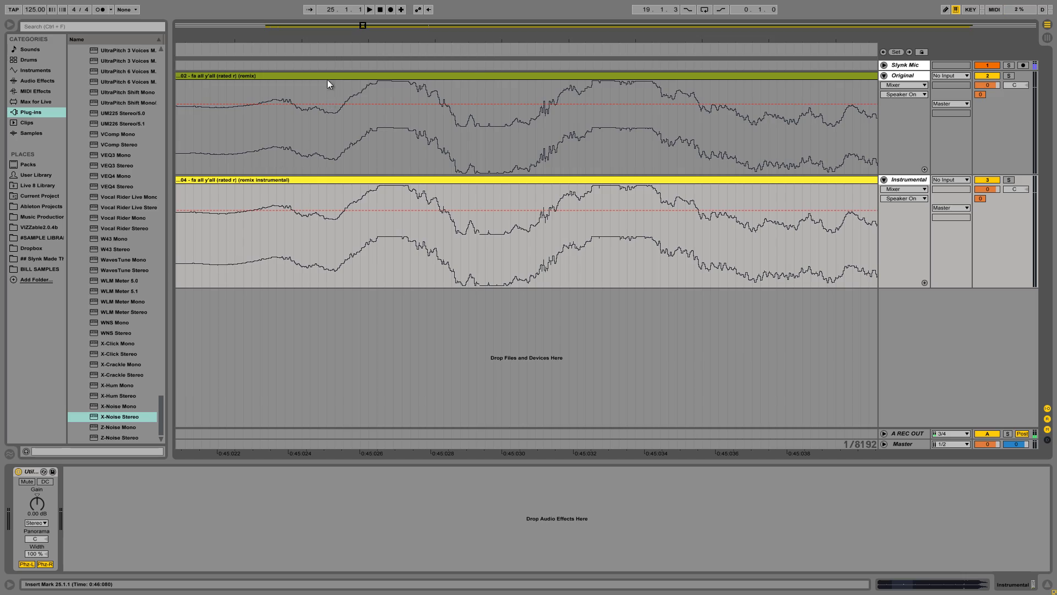
{"action": "left_click_drag", "start_coordinate": [332, 40], "coordinate": [334, 42]}
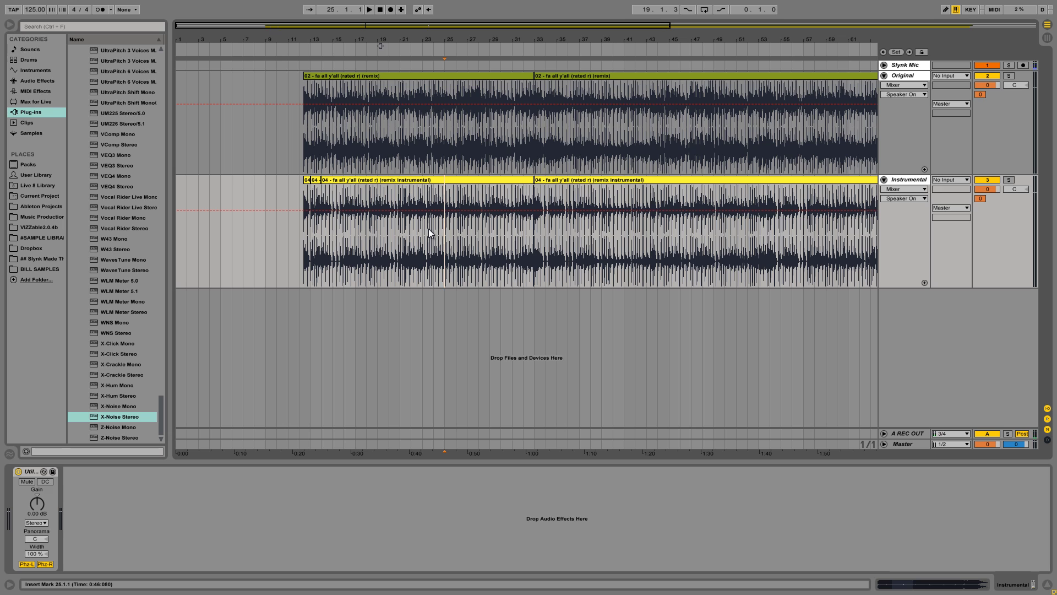
{"action": "left_click_drag", "start_coordinate": [412, 233], "coordinate": [465, 237]}
Step: Play a short stretch of the mix starting at bar 23
{"action": "left_click", "coordinate": [467, 237]}
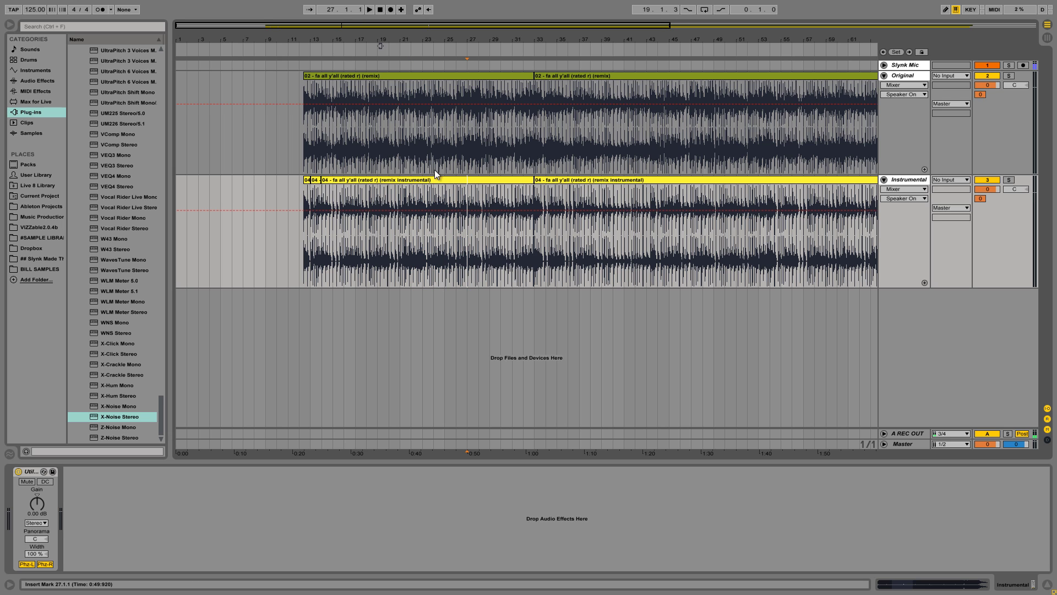
{"action": "left_click", "coordinate": [422, 242]}
{"action": "key", "text": "space"}
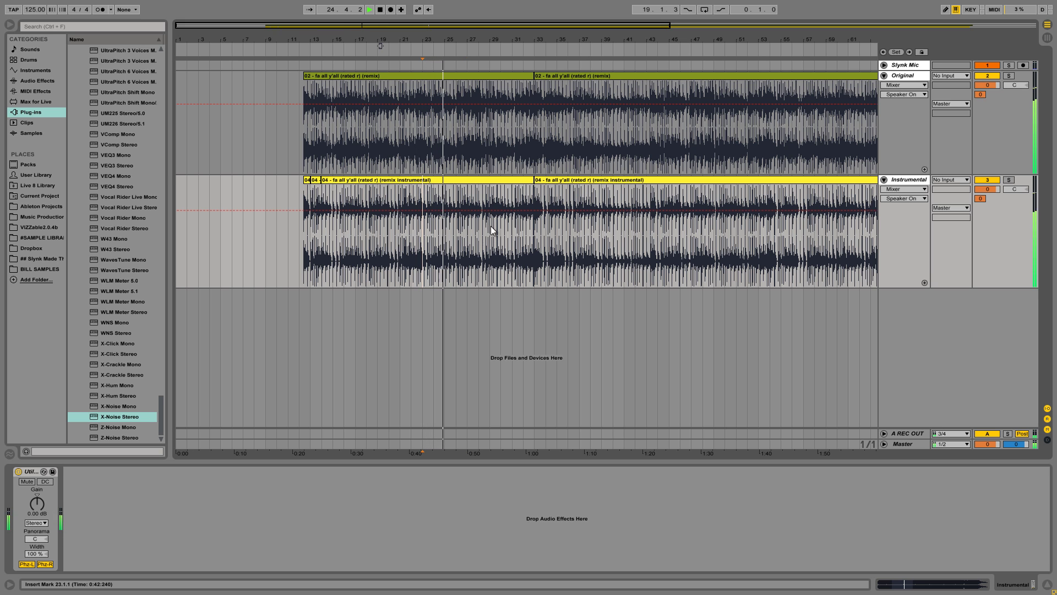
{"action": "key", "text": "space"}
Step: Zoom out to the whole song and select both tracks across their full length
{"action": "left_click_drag", "start_coordinate": [472, 40], "coordinate": [472, 33]}
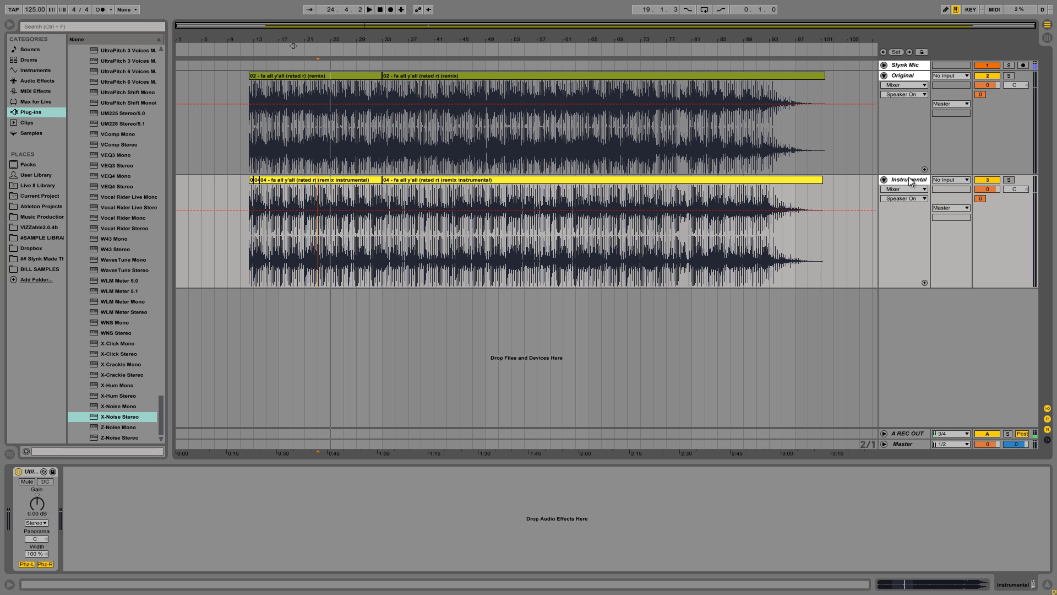
{"action": "left_click", "coordinate": [831, 325]}
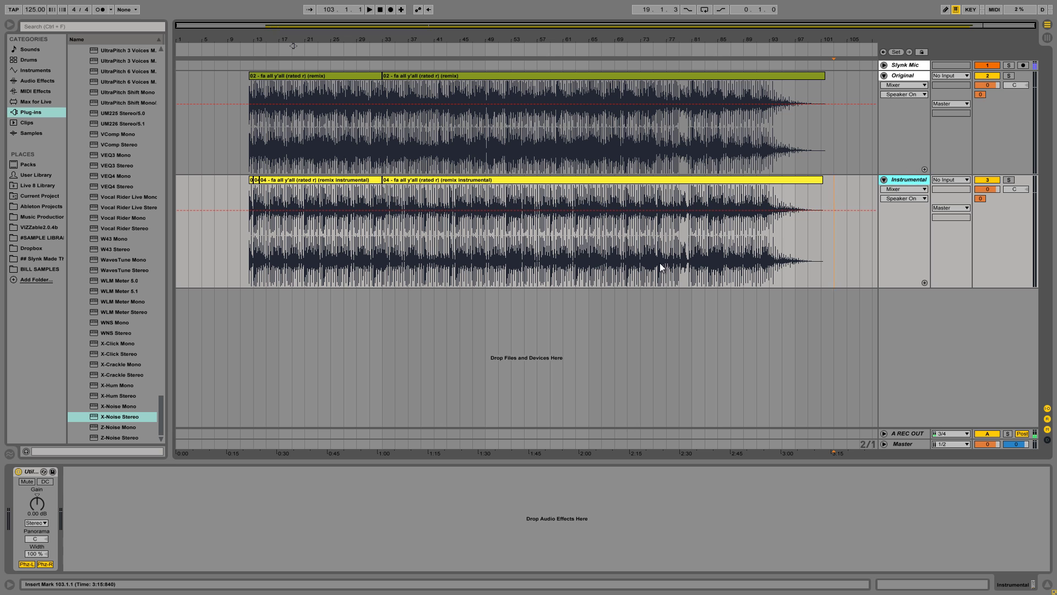
{"action": "left_click", "coordinate": [447, 250]}
{"action": "left_click_drag", "start_coordinate": [231, 140], "coordinate": [821, 240]}
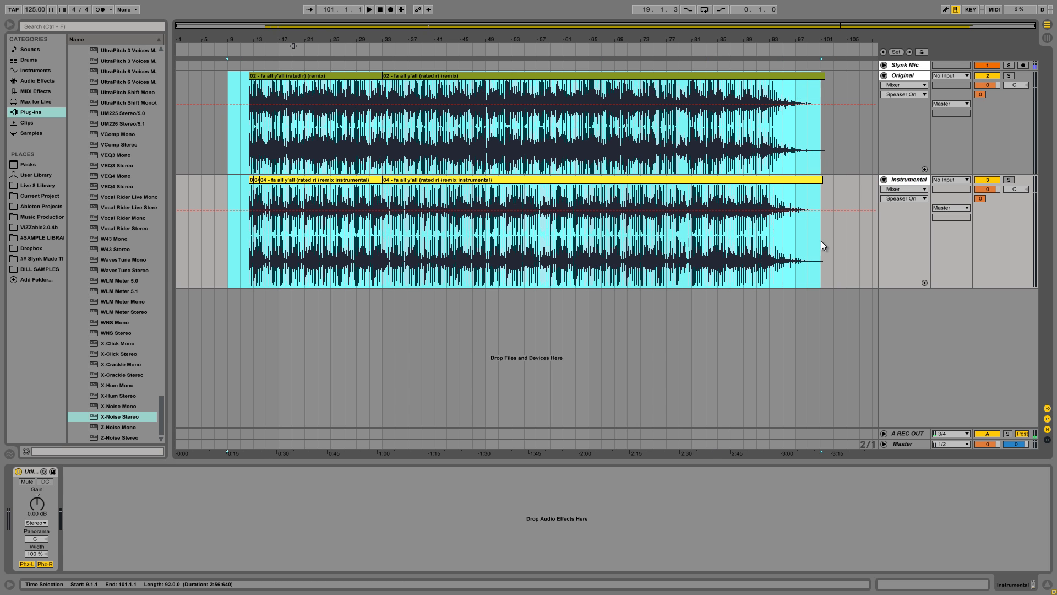
{"action": "left_click", "coordinate": [841, 252]}
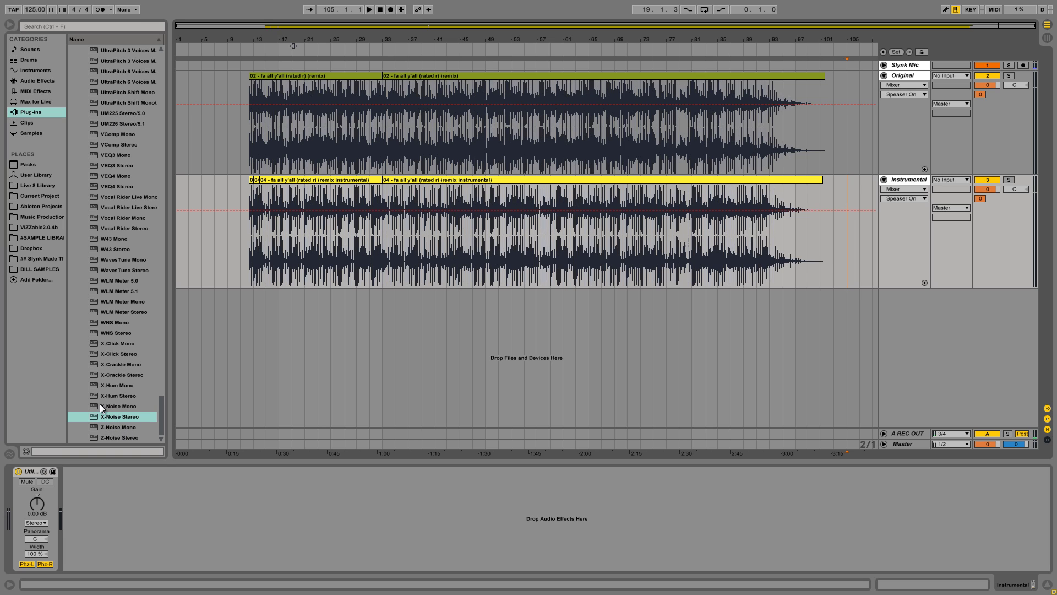
Step: Load X-Noise Stereo onto the Original track and bring up its editor window
{"action": "left_click", "coordinate": [108, 417]}
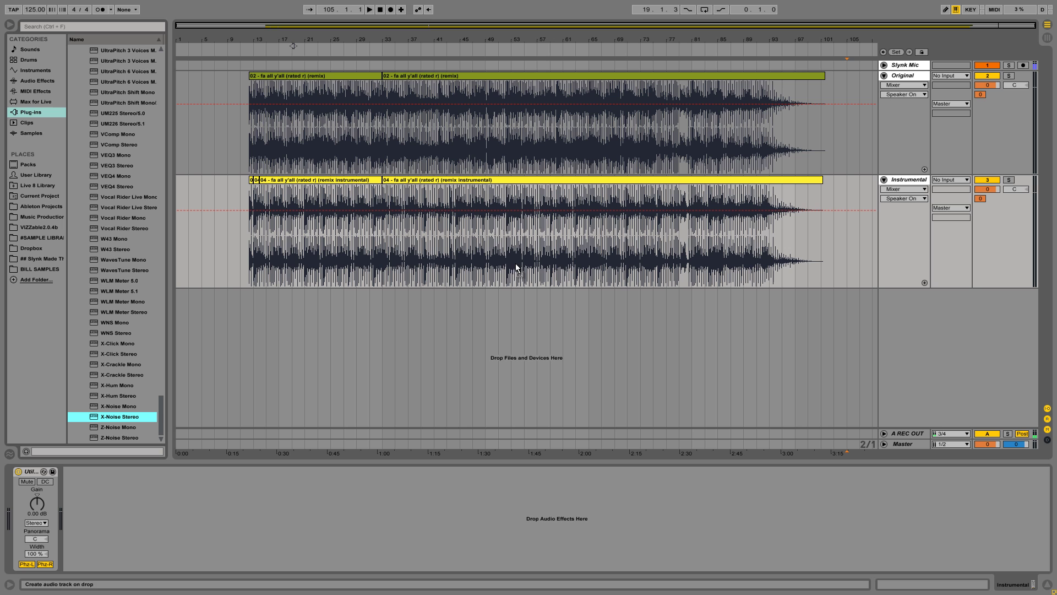
{"action": "left_click", "coordinate": [911, 78]}
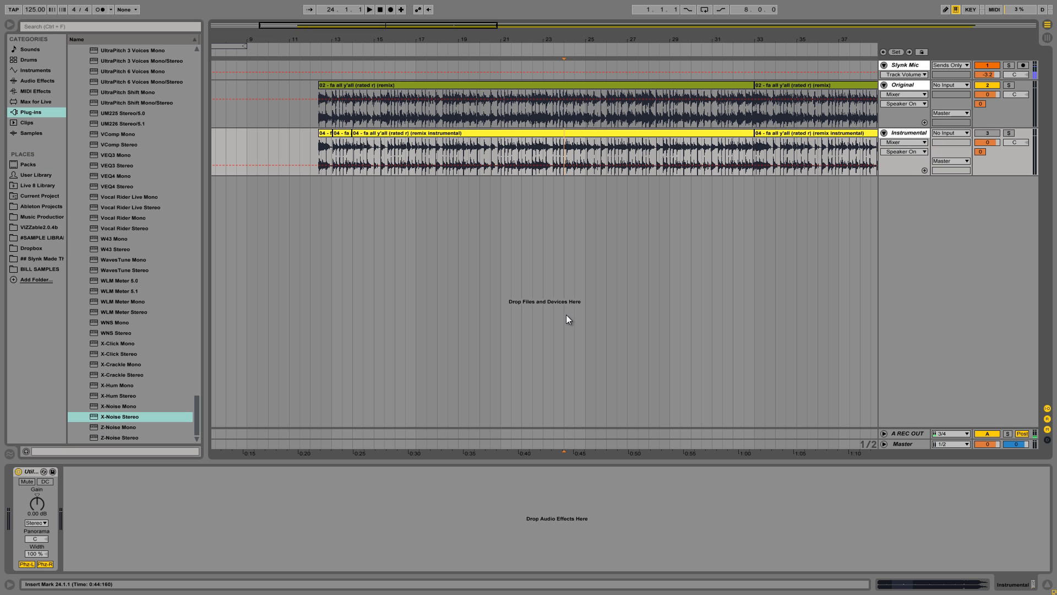
{"action": "left_click", "coordinate": [499, 222]}
{"action": "key", "text": "Up"}
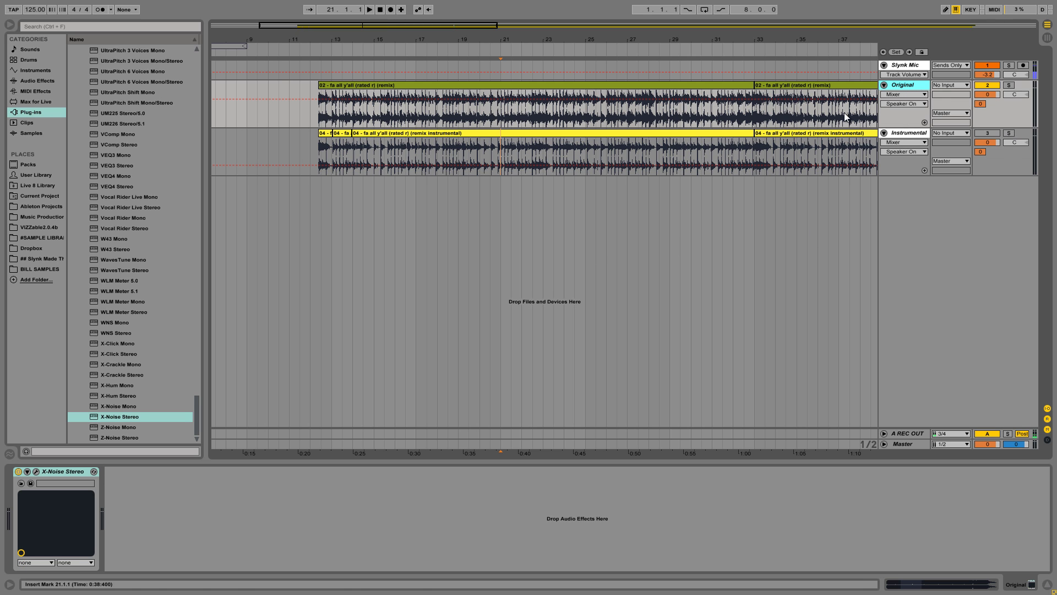
{"action": "left_click", "coordinate": [34, 472]}
{"action": "left_click", "coordinate": [300, 361]}
{"action": "left_click", "coordinate": [452, 208]}
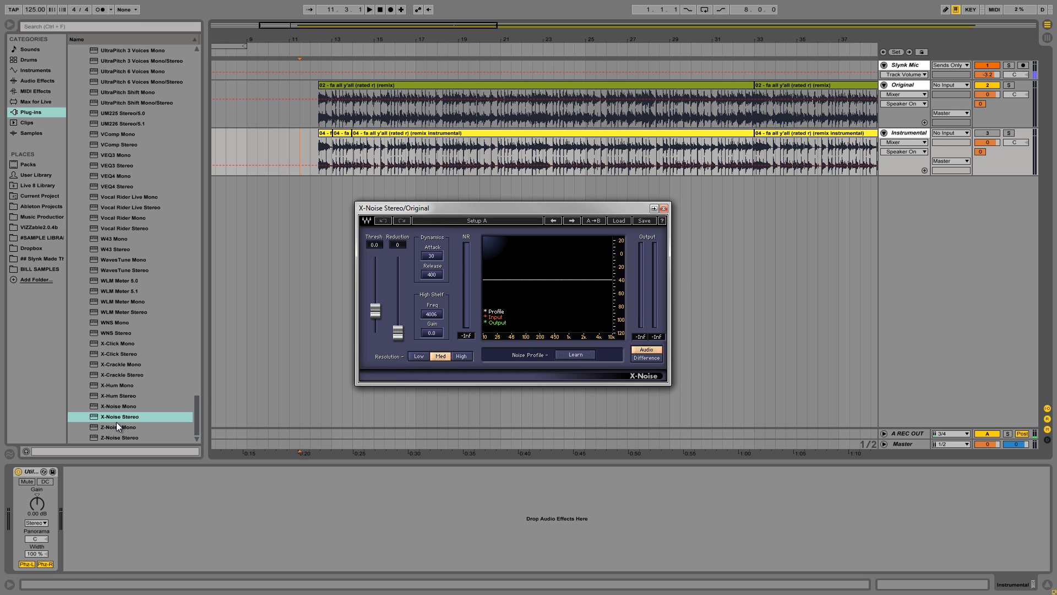
Step: Zoom into bars 12–13 and mark the quiet gap at 12.4.3 on the Original track
{"action": "left_click", "coordinate": [341, 328]}
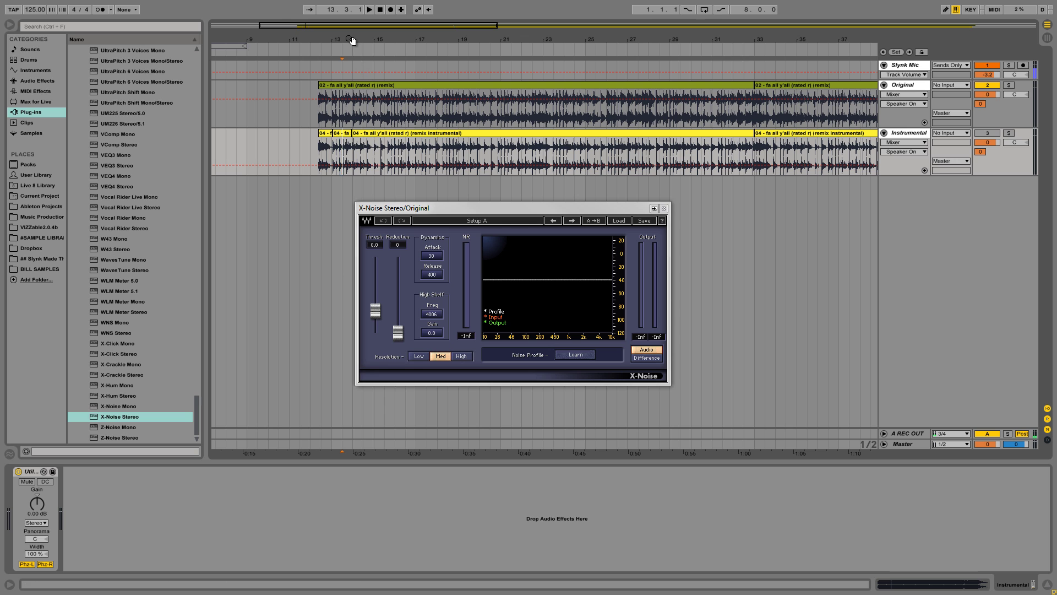
{"action": "left_click_drag", "start_coordinate": [363, 44], "coordinate": [460, 55]}
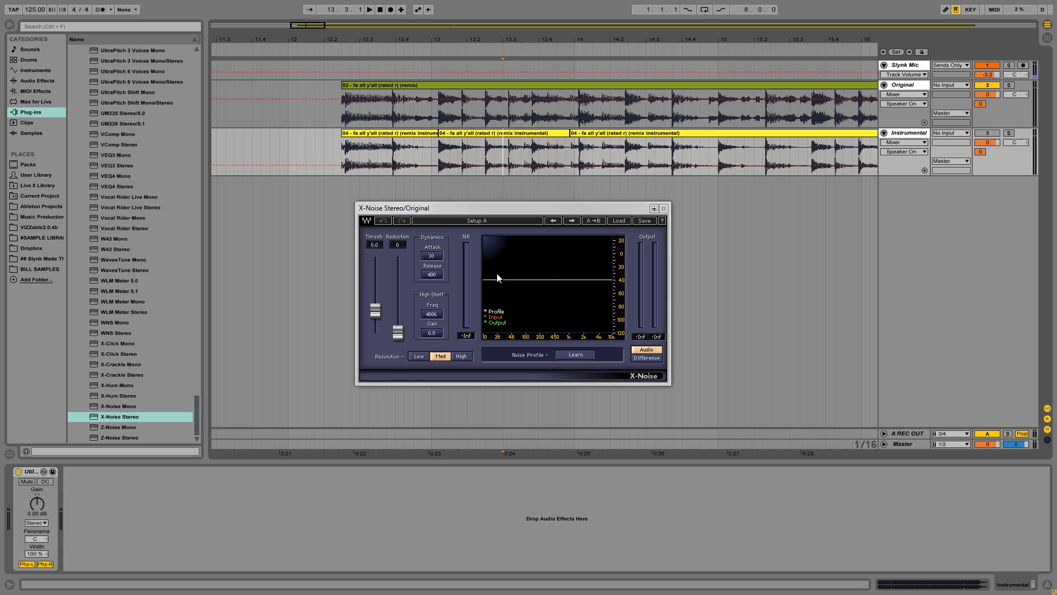
{"action": "left_click", "coordinate": [408, 111]}
{"action": "left_click_drag", "start_coordinate": [412, 47], "coordinate": [465, 139]}
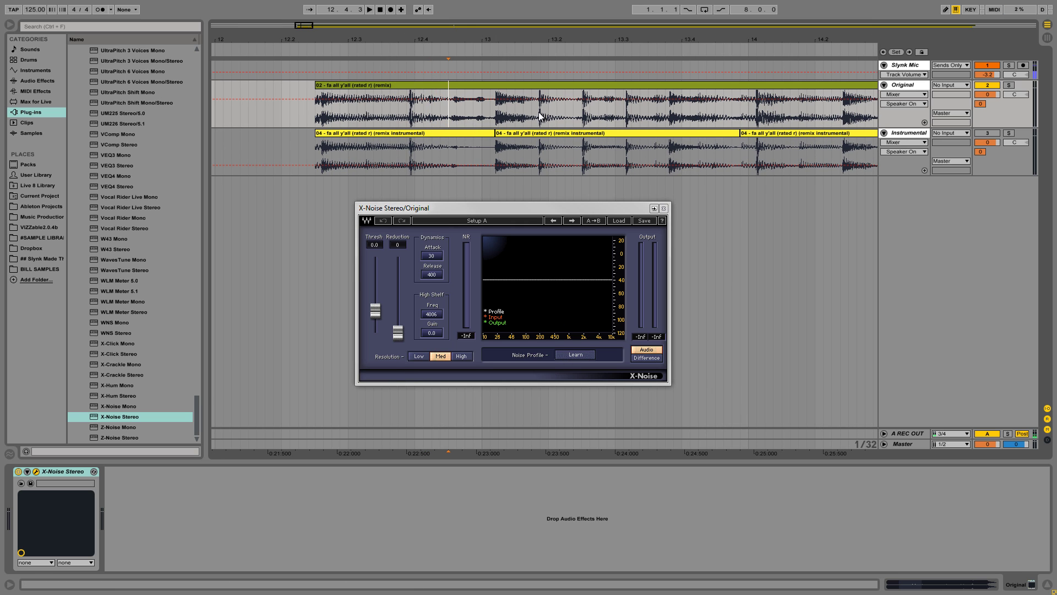
{"action": "left_click_drag", "start_coordinate": [468, 50], "coordinate": [477, 112]}
Step: Play the quiet stretch from 12.4.3 to 13.1.1 while X-Noise Learn captures the noise
{"action": "left_click", "coordinate": [448, 114]}
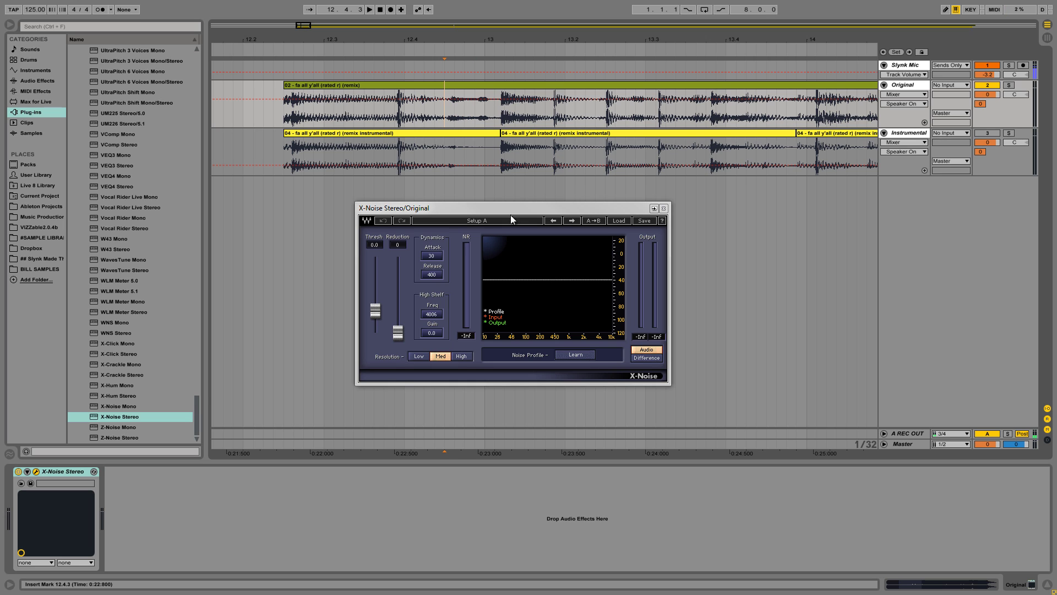
{"action": "left_click", "coordinate": [578, 355]}
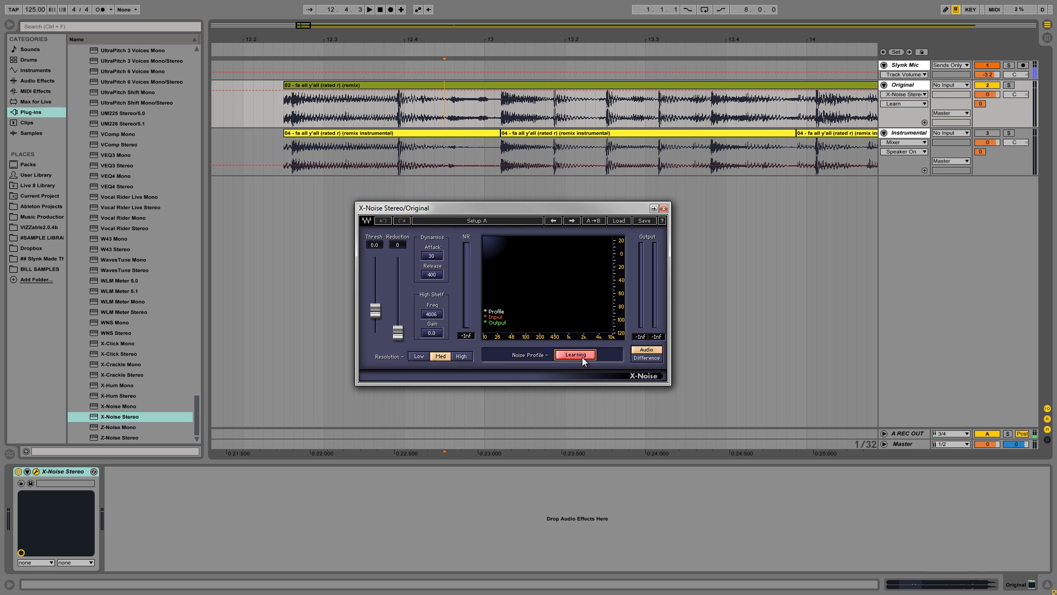
{"action": "left_click_drag", "start_coordinate": [450, 108], "coordinate": [485, 111]}
{"action": "left_click", "coordinate": [444, 111]}
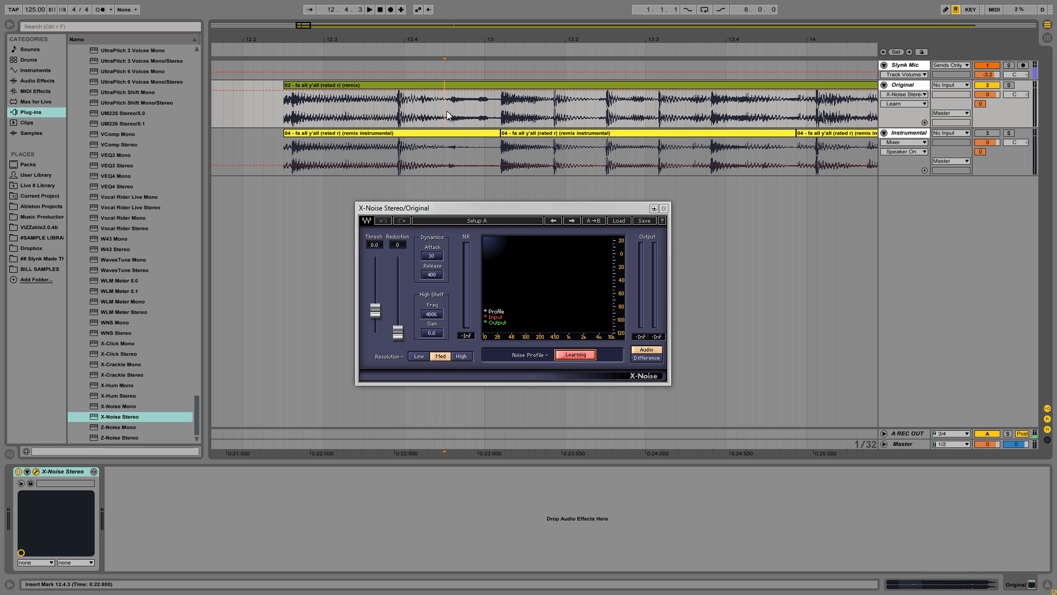
{"action": "key", "text": "space"}
{"action": "left_click", "coordinate": [578, 355]}
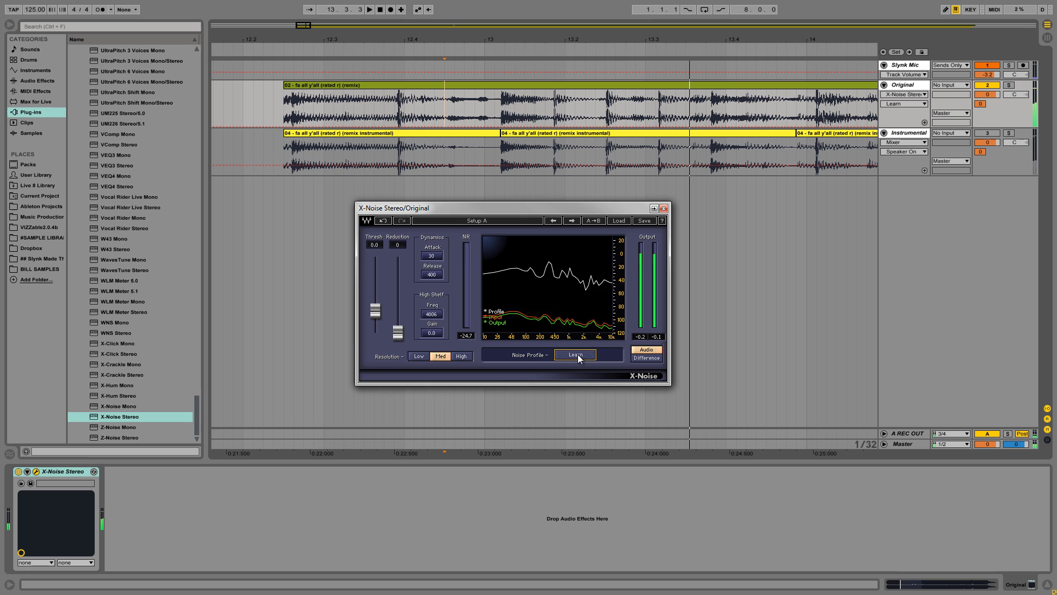
{"action": "left_click", "coordinate": [577, 355]}
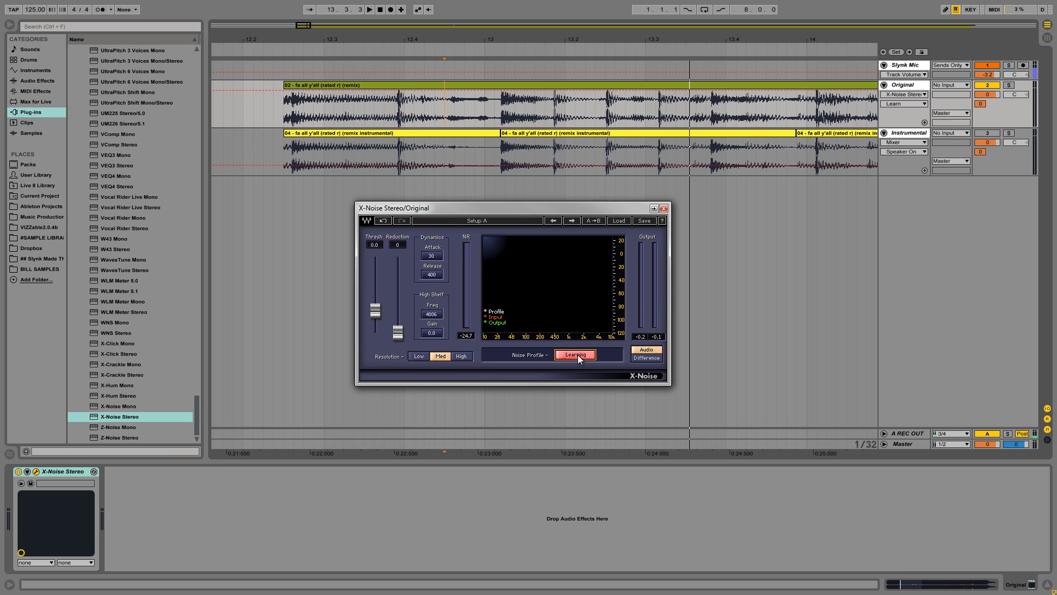
{"action": "key", "text": "space"}
{"action": "left_click", "coordinate": [577, 355]}
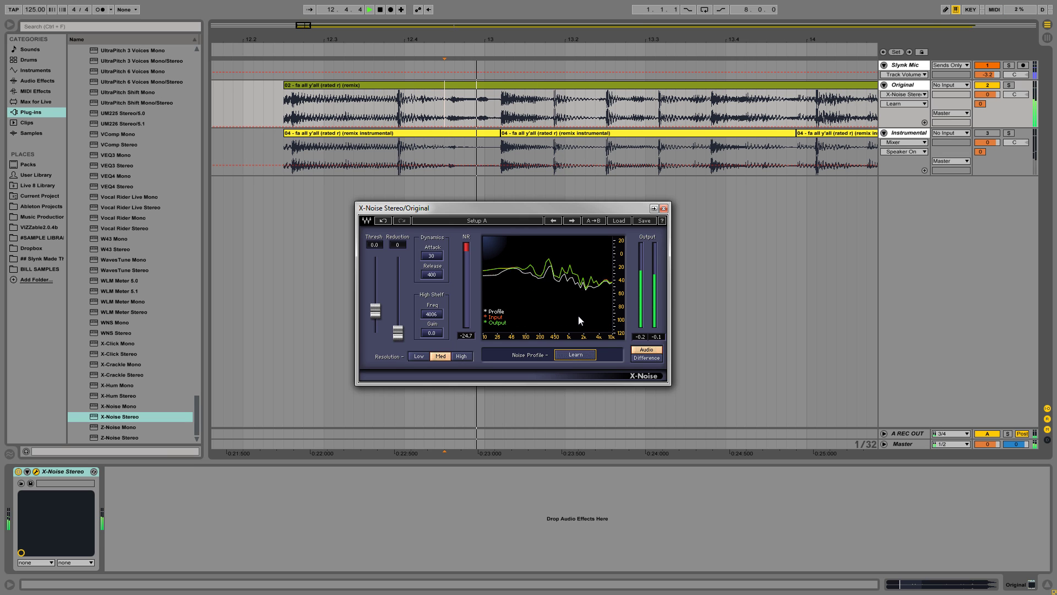
{"action": "key", "text": "space"}
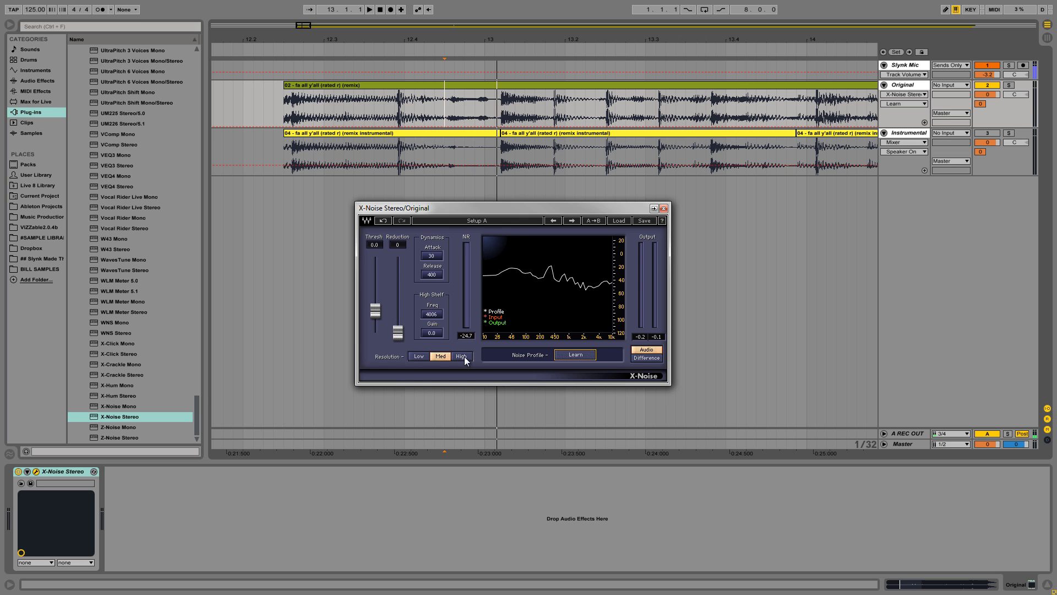
Step: Raise X-Noise Thresh to about 19, set Resolution to High, and compare processed audio with Difference
{"action": "key", "text": "space"}
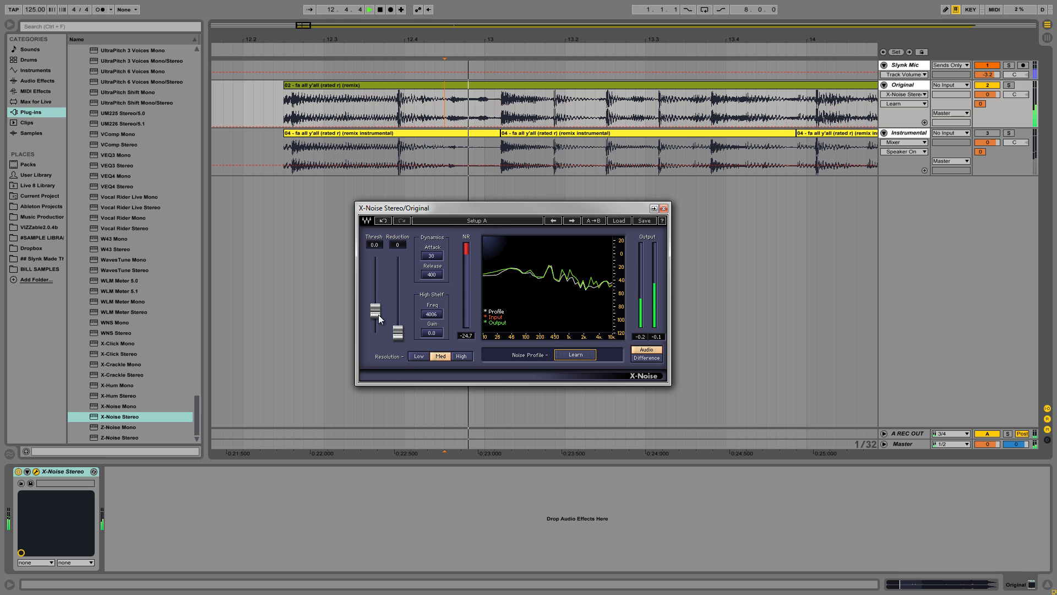
{"action": "left_click_drag", "start_coordinate": [378, 315], "coordinate": [378, 286]}
{"action": "left_click", "coordinate": [461, 356]}
{"action": "key", "text": "space"}
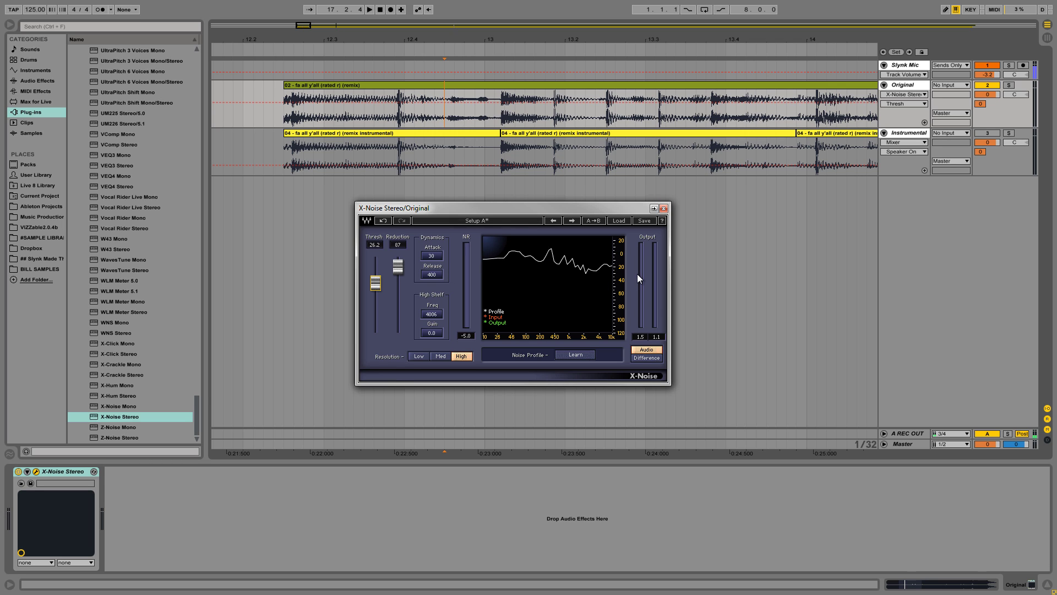
{"action": "key", "text": "space"}
{"action": "left_click", "coordinate": [646, 358]}
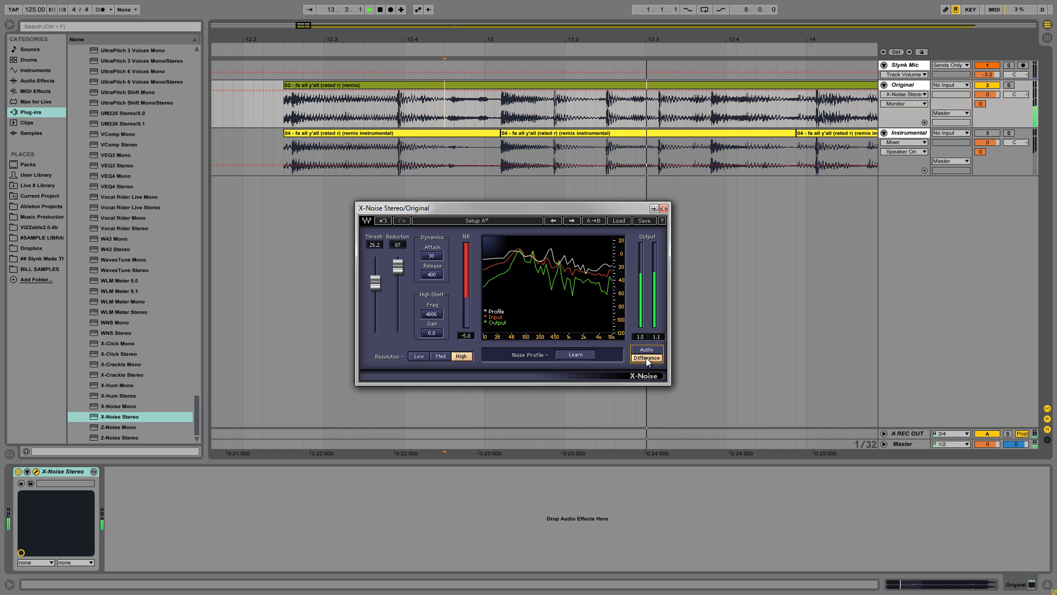
{"action": "left_click", "coordinate": [646, 357]}
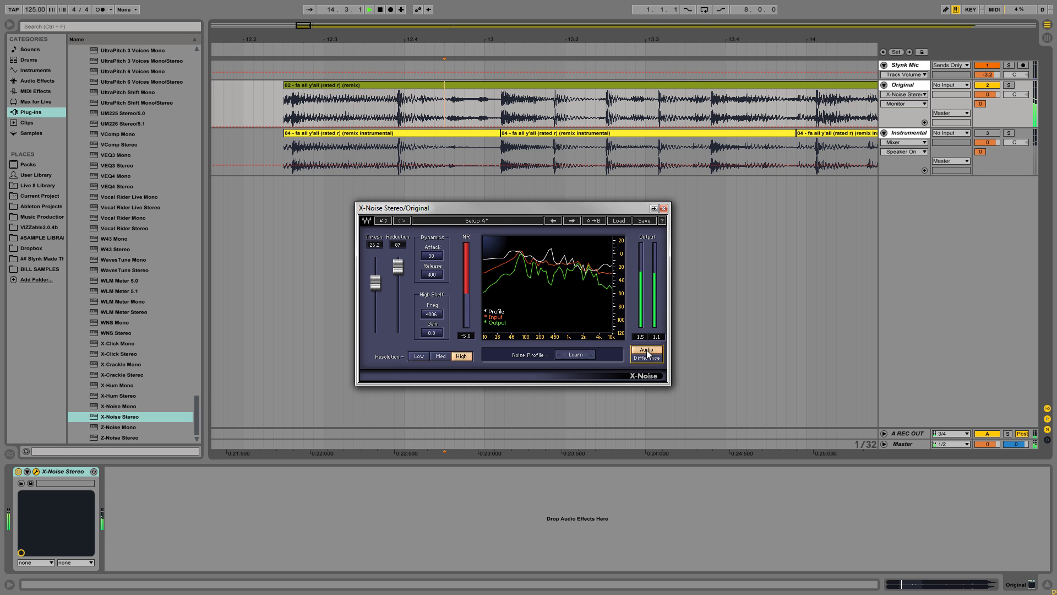
{"action": "left_click", "coordinate": [647, 357]}
{"action": "key", "text": "space"}
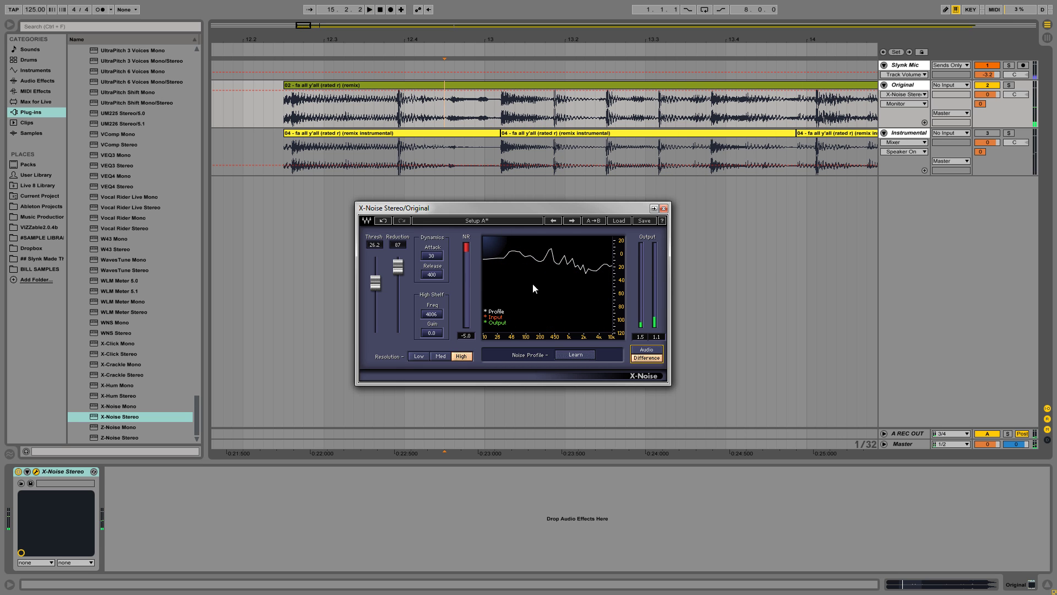
Step: Close the X-Noise window and delete the X-Noise Stereo device from the Original track
{"action": "left_click", "coordinate": [663, 208]}
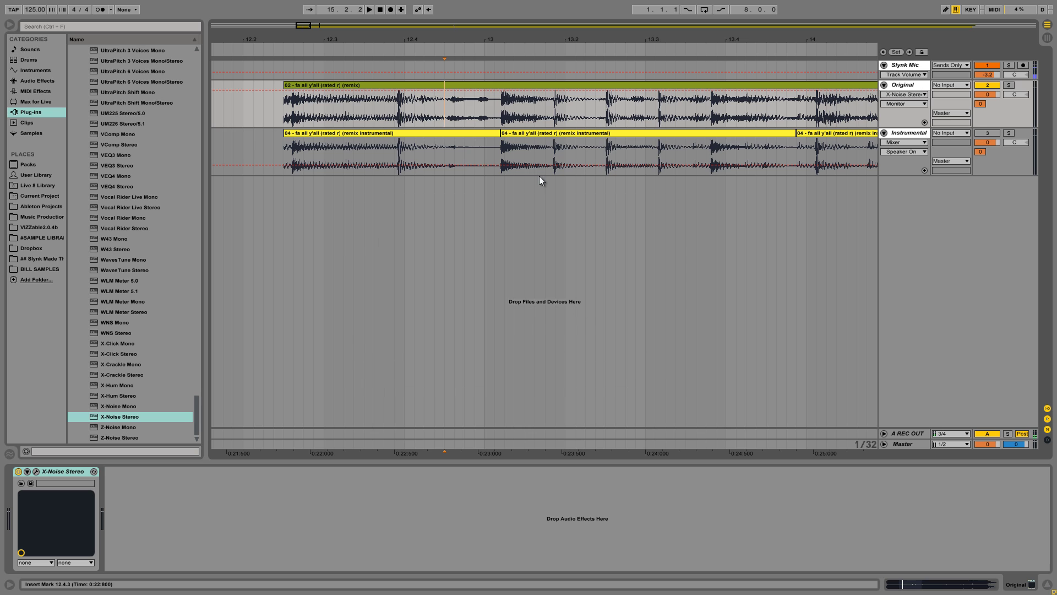
{"action": "left_click", "coordinate": [49, 472]}
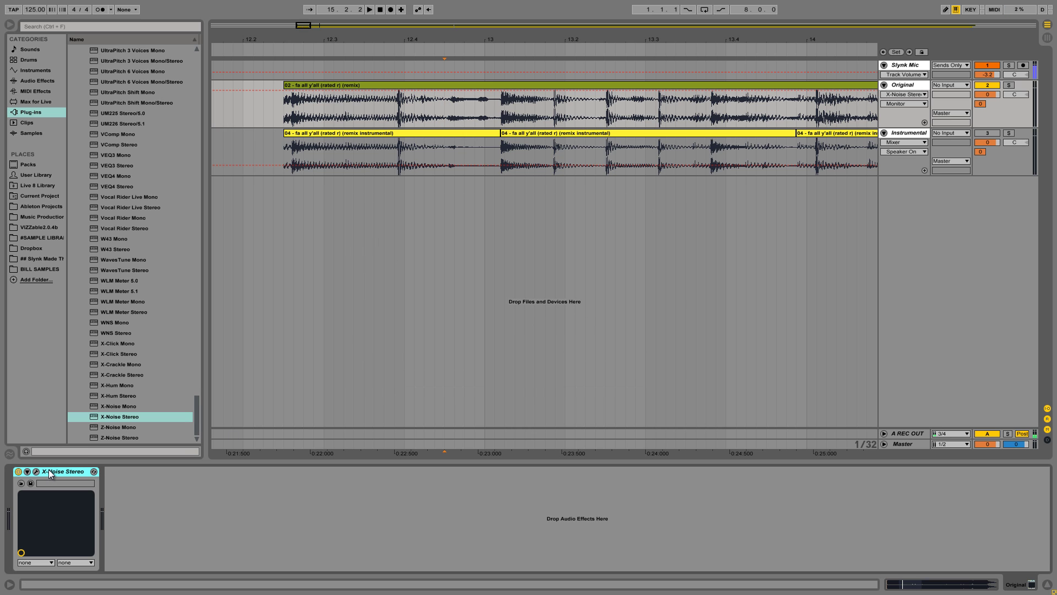
{"action": "key", "text": "Delete"}
{"action": "left_click_drag", "start_coordinate": [503, 157], "coordinate": [516, 156]}
{"action": "left_click", "coordinate": [916, 84]}
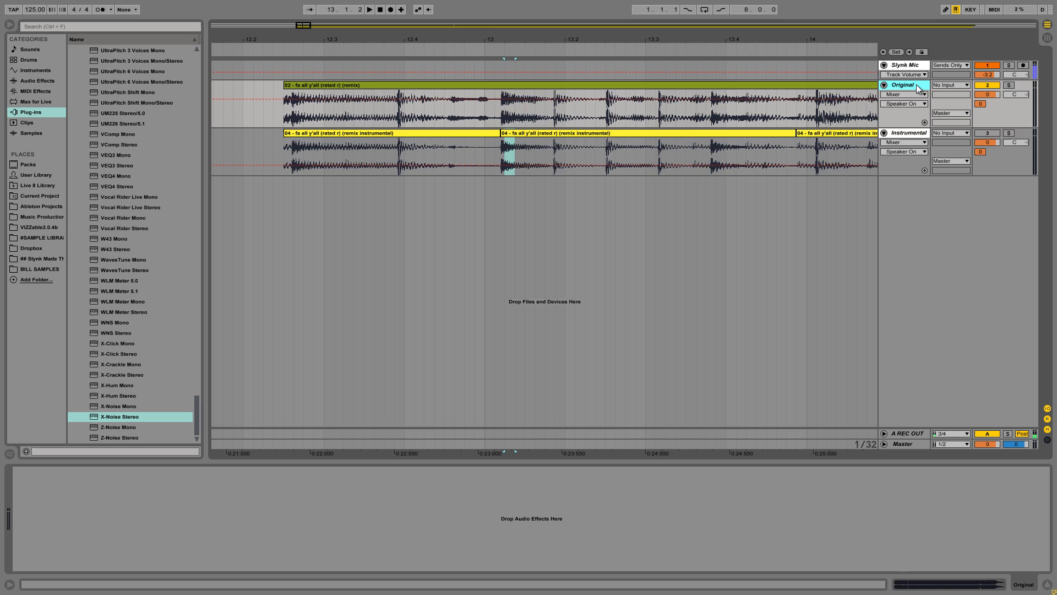
Step: Delete the old Original and Instrumental tracks and insert three new audio tracks
{"action": "key", "text": "Delete"}
{"action": "right_click", "coordinate": [893, 114]}
{"action": "left_click", "coordinate": [925, 119]}
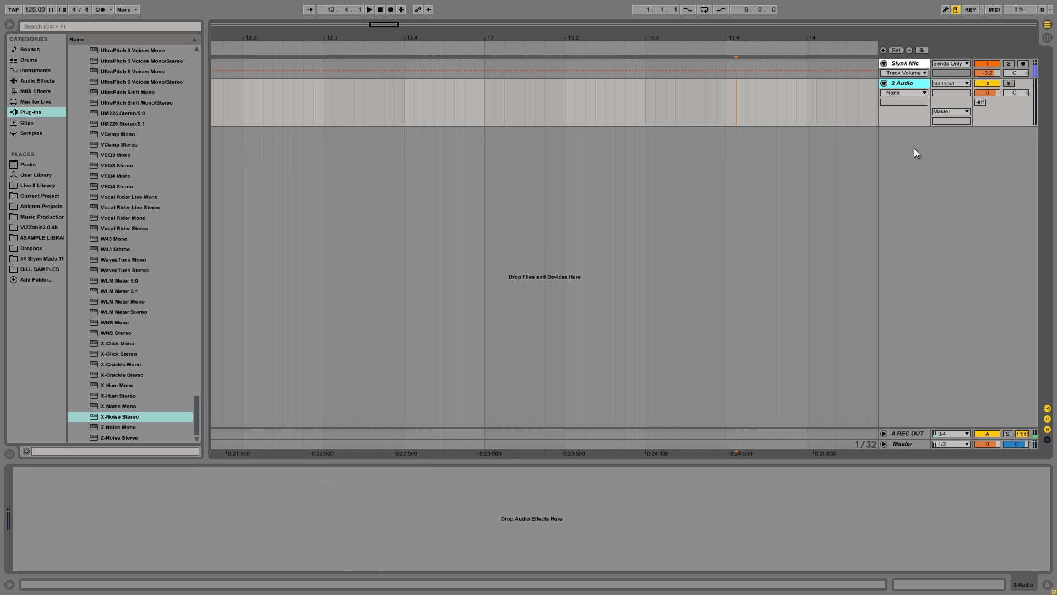
{"action": "key", "text": "ctrl+t"}
{"action": "key", "text": "ctrl+t"}
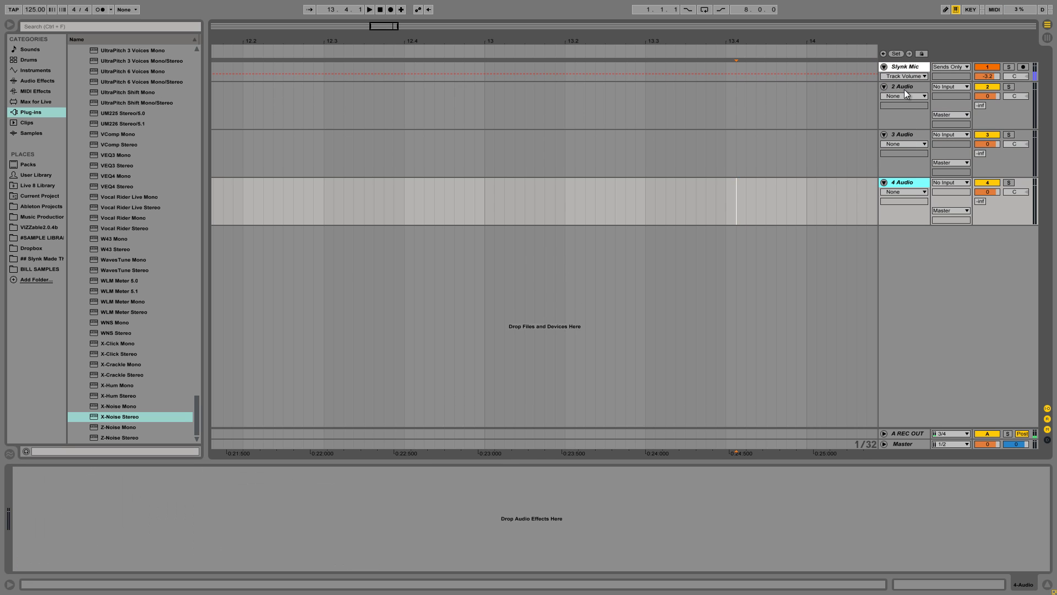
Step: Rename the new tracks Output, Original and Instrumental
{"action": "right_click", "coordinate": [904, 90]}
{"action": "left_click", "coordinate": [933, 133]}
{"action": "type", "text": "Output"}
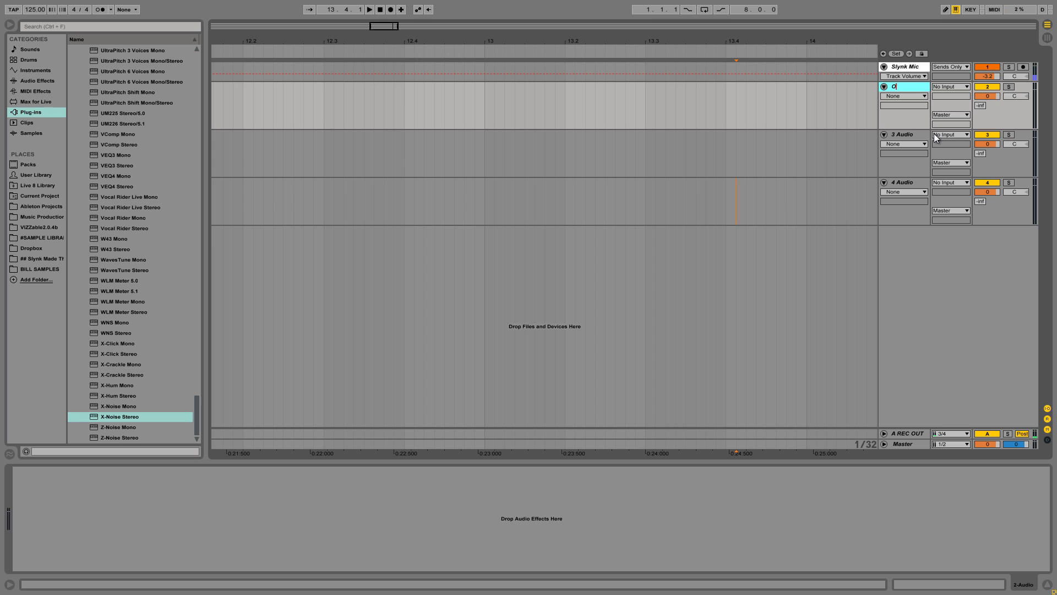
{"action": "key", "text": "Tab"}
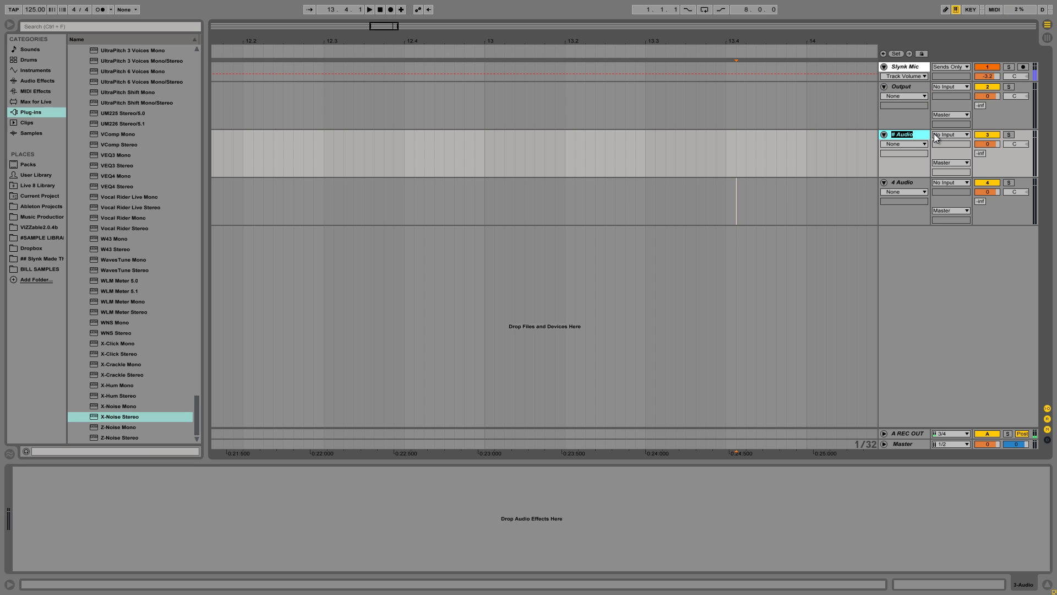
{"action": "type", "text": "Original"}
{"action": "key", "text": "Tab"}
{"action": "type", "text": "Instruemtnal"}
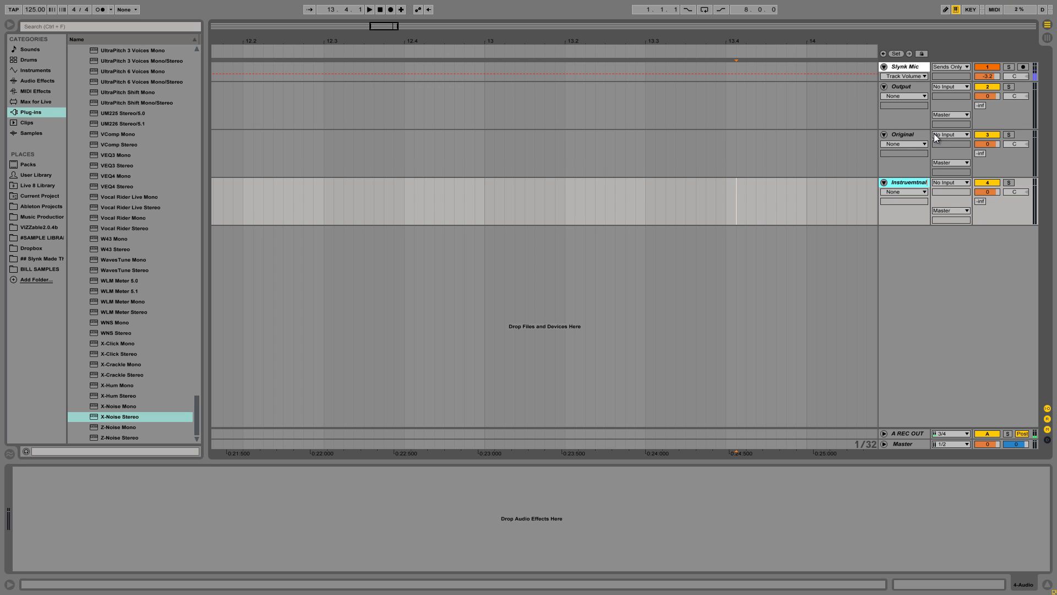
{"action": "key", "text": "BackSpace"}
{"action": "key", "text": "BackSpace"}
{"action": "key", "text": "BackSpace"}
{"action": "key", "text": "BackSpace"}
{"action": "key", "text": "BackSpace"}
{"action": "key", "text": "BackSpace"}
{"action": "type", "text": "mental"}
{"action": "key", "text": "Return"}
Step: Colour the Original and Instrumental tracks magenta and the Output track cyan
{"action": "right_click", "coordinate": [902, 136]}
{"action": "left_click", "coordinate": [1012, 269]}
{"action": "right_click", "coordinate": [912, 88]}
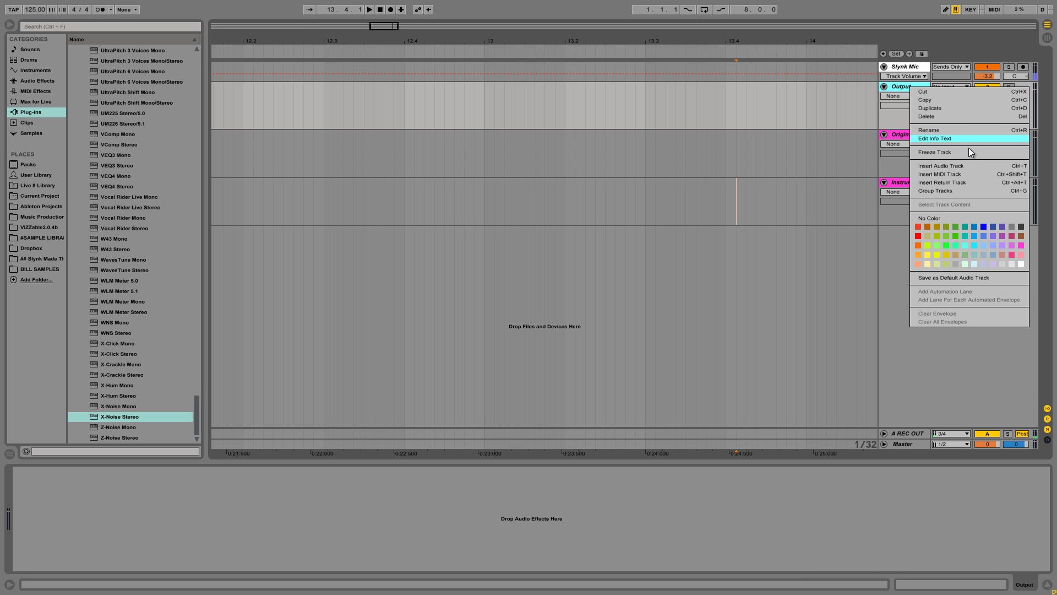
{"action": "left_click", "coordinate": [974, 245]}
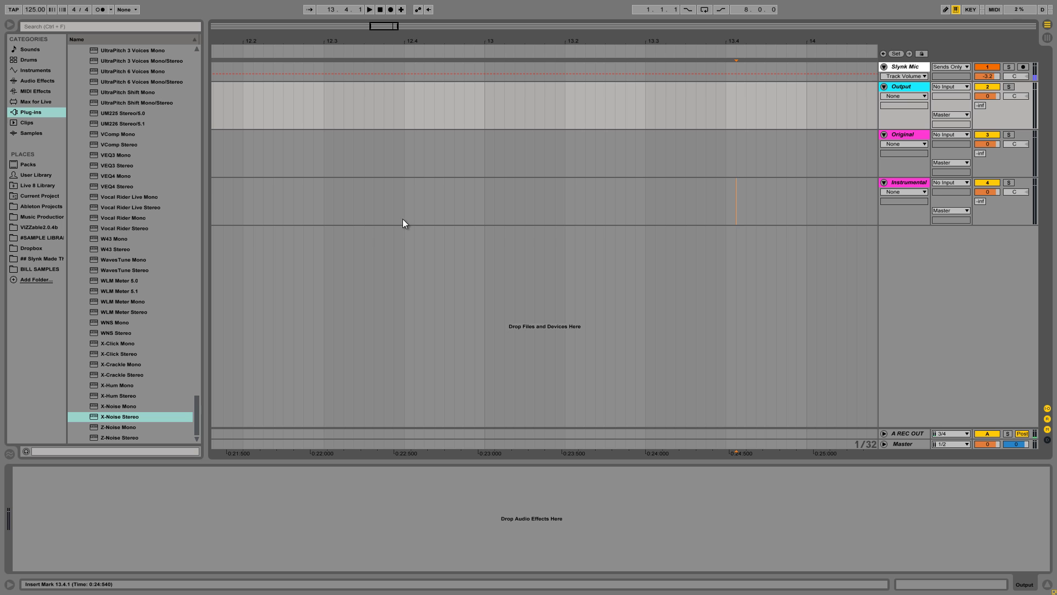
Step: Add the Kn0ck0ut effect from the Plug-ins Effects folder to the Output track
{"action": "left_click_drag", "start_coordinate": [198, 405], "coordinate": [193, 56]}
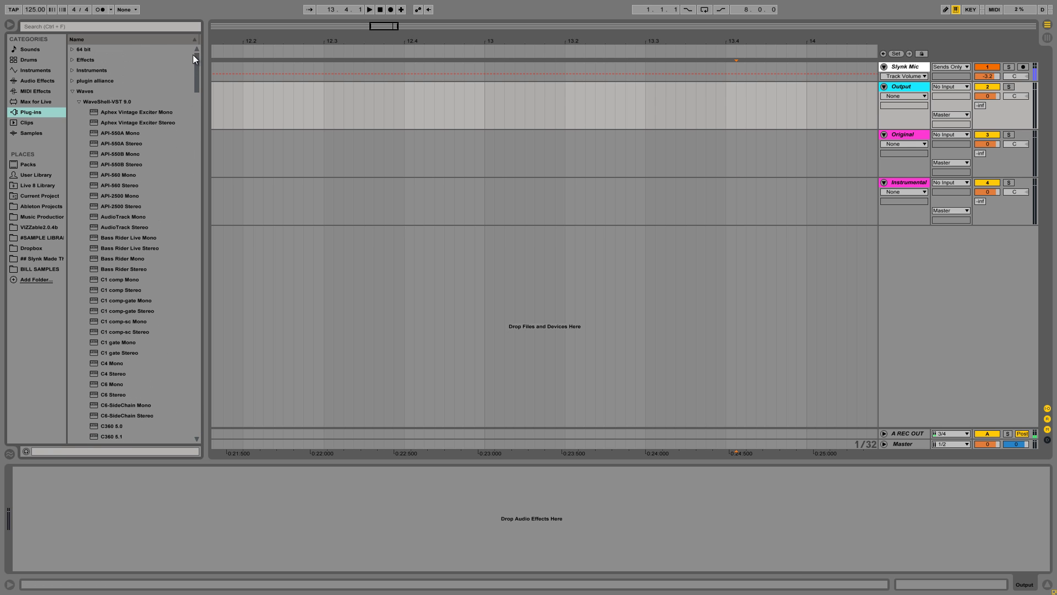
{"action": "left_click", "coordinate": [72, 61]}
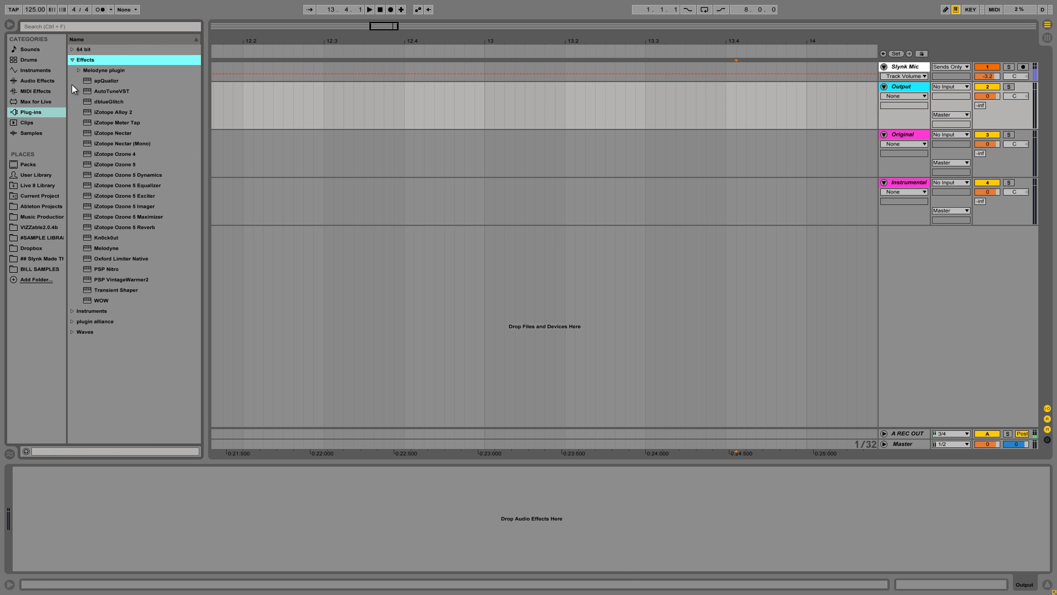
{"action": "left_click_drag", "start_coordinate": [103, 238], "coordinate": [830, 153]}
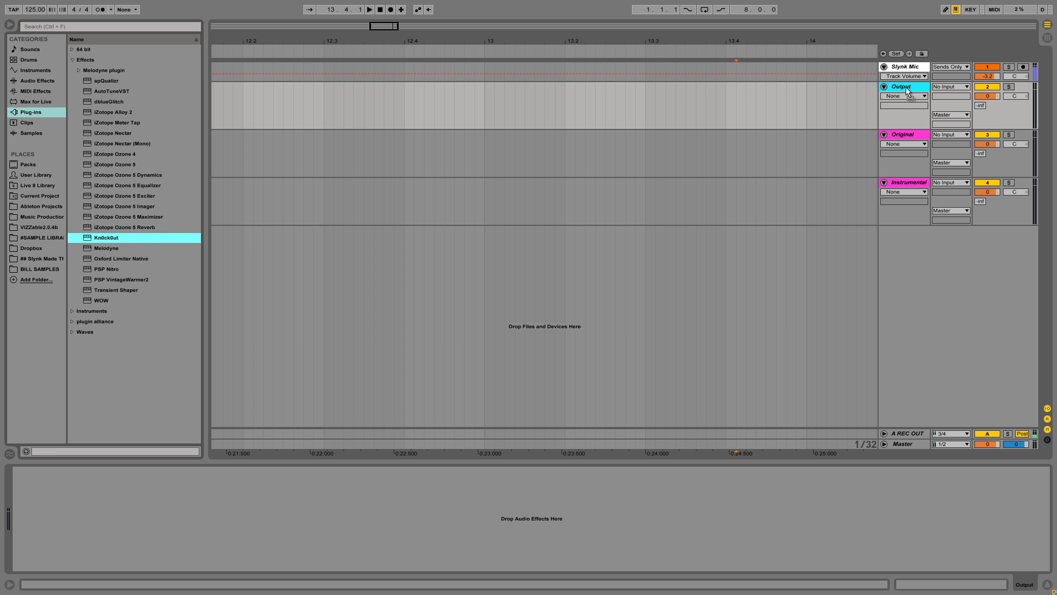
{"action": "left_click_drag", "start_coordinate": [908, 90], "coordinate": [903, 93]}
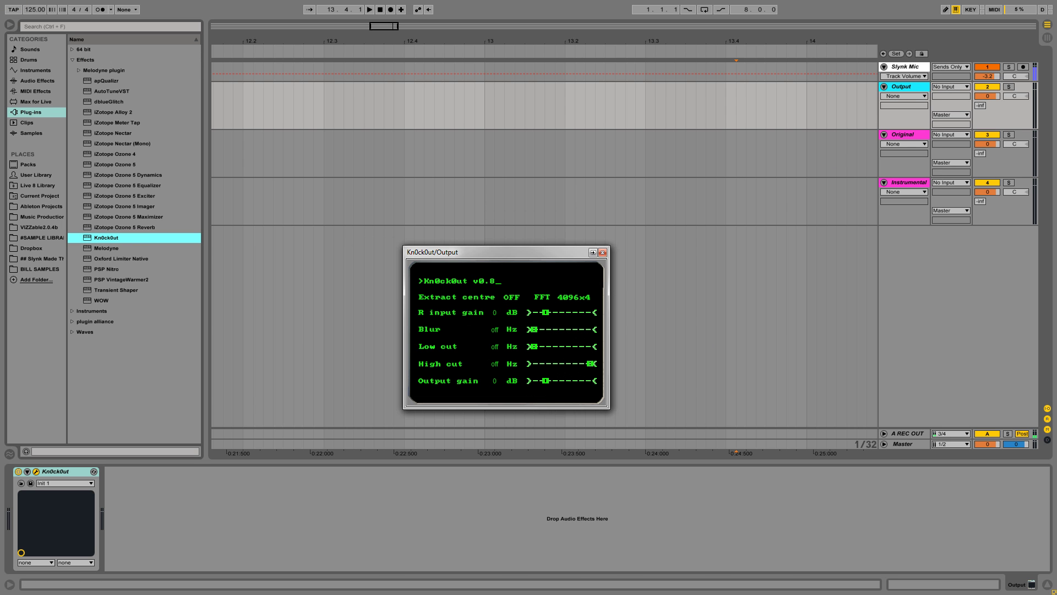
Step: Read the Kn0ck0ut v0.8 download page in Firefox, then return to Ableton Live
{"action": "left_click", "coordinate": [165, 584]}
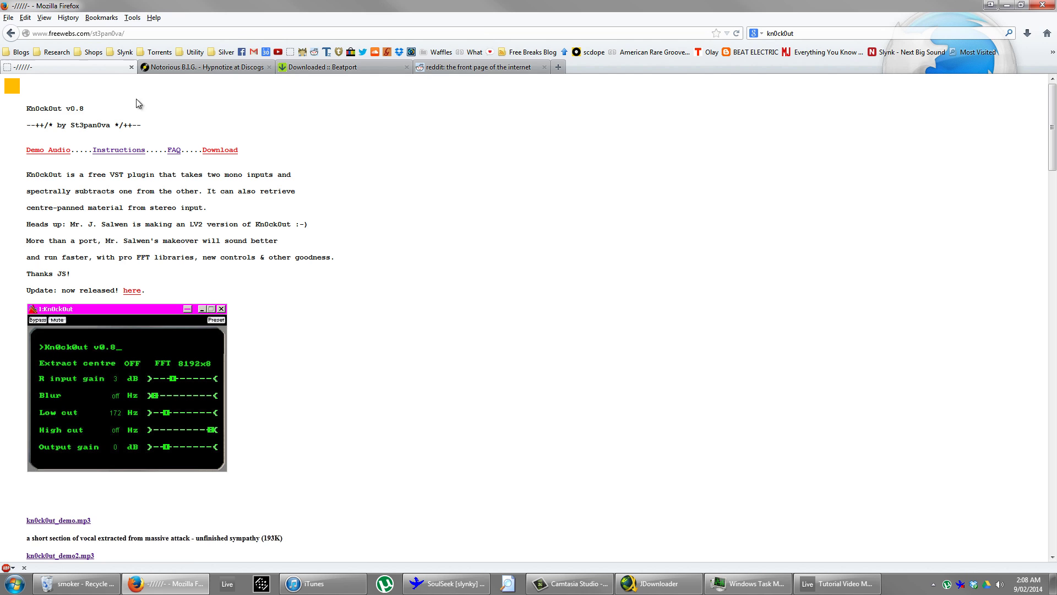
{"action": "key", "text": "alt+Left"}
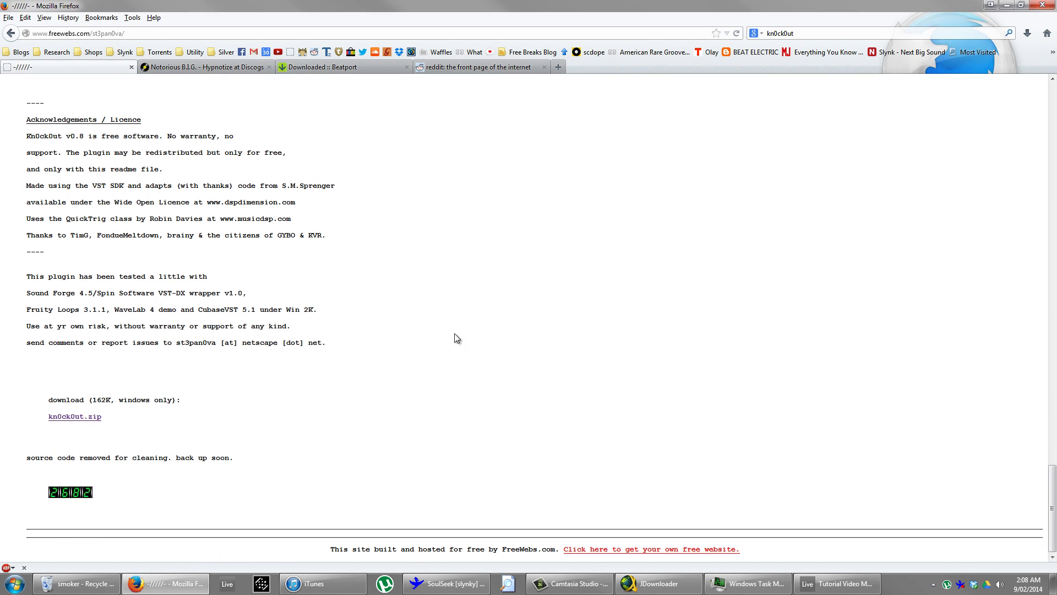
{"action": "left_click", "coordinate": [828, 588]}
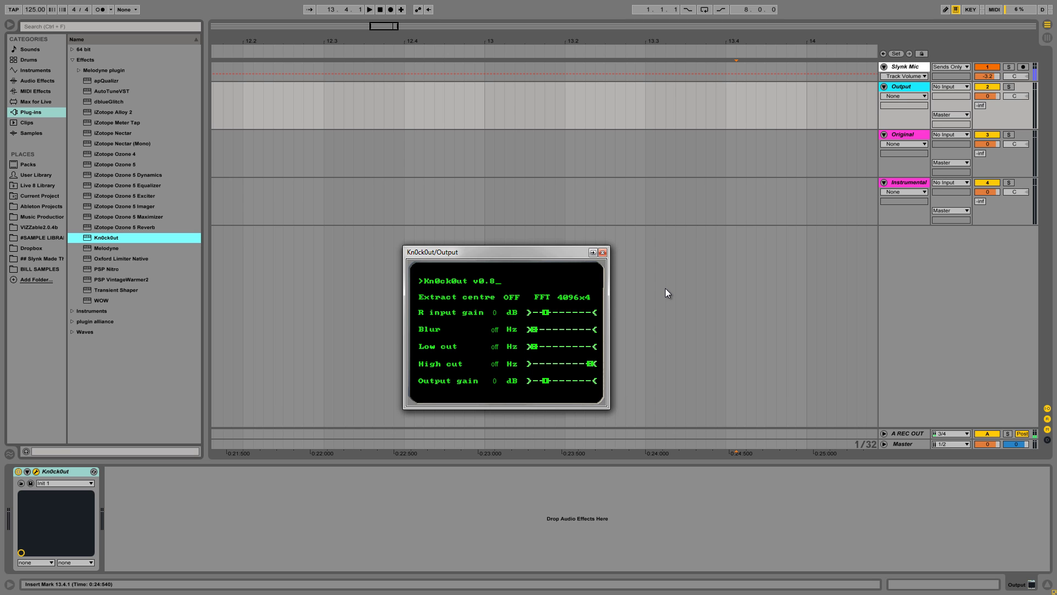
{"action": "left_click_drag", "start_coordinate": [553, 256], "coordinate": [603, 248]}
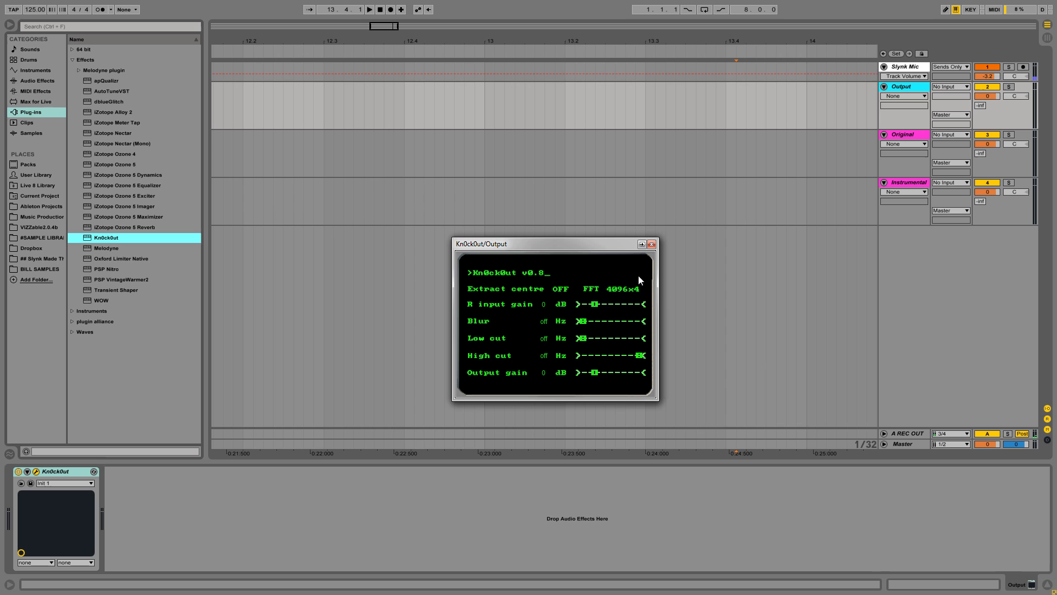
{"action": "left_click", "coordinate": [918, 180]}
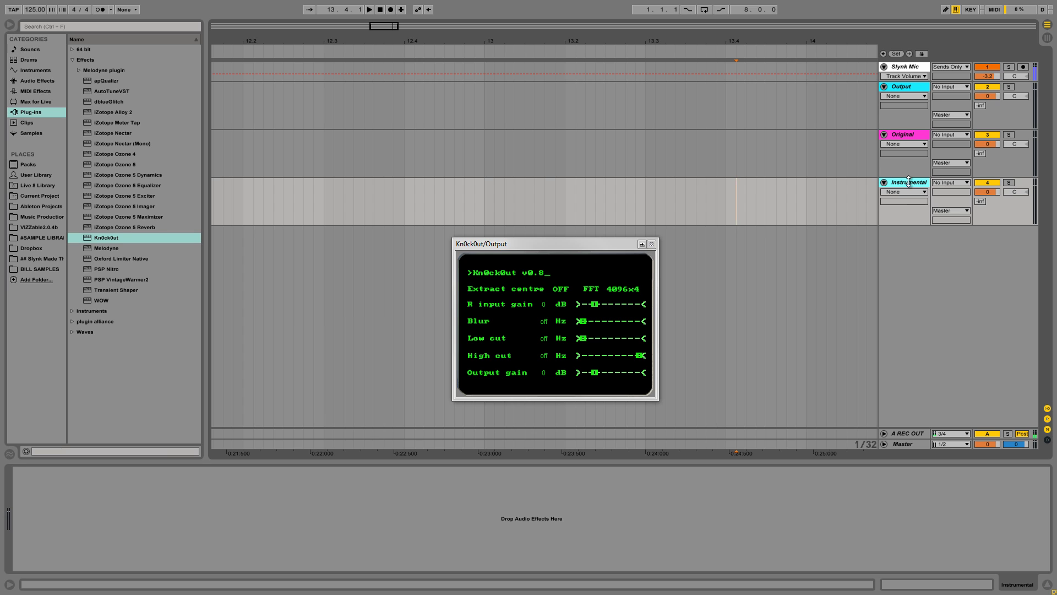
{"action": "left_click", "coordinate": [906, 134]}
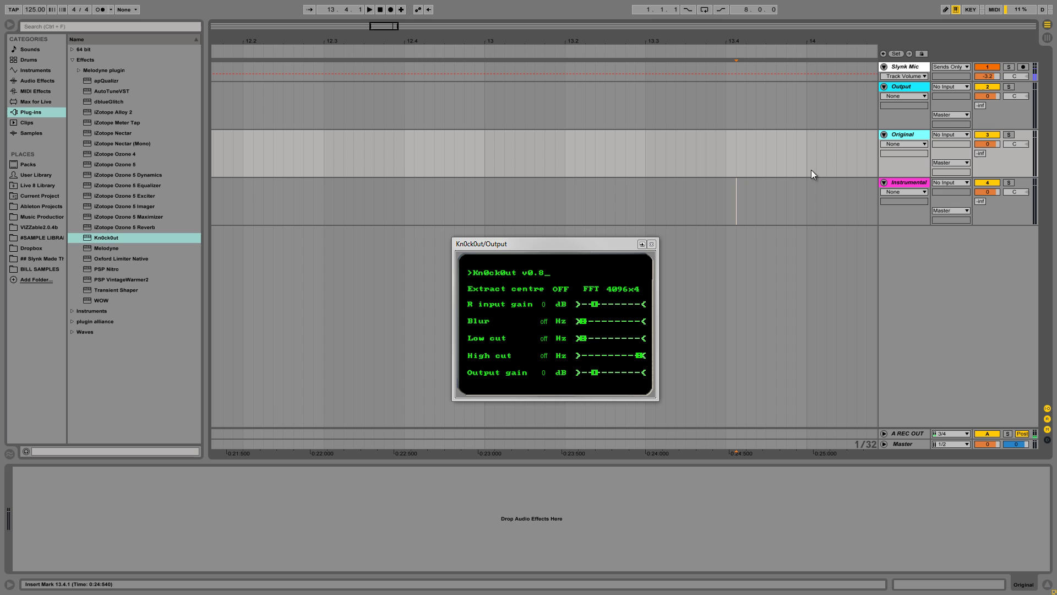
Step: Pan Instrumental to 50R, route it into the Output track, and set Output's monitoring to In
{"action": "left_click", "coordinate": [925, 184]}
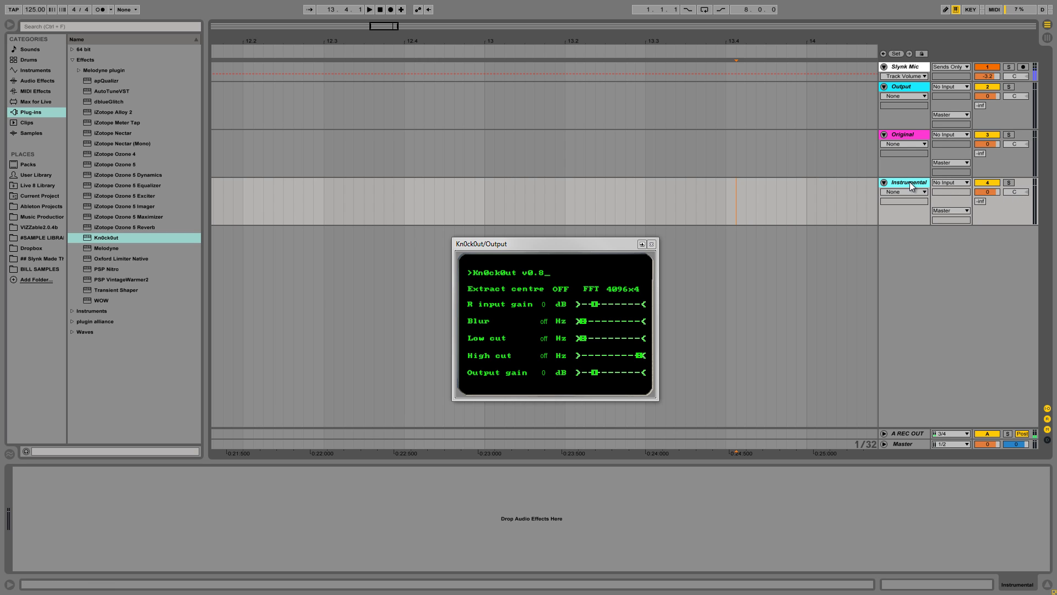
{"action": "left_click", "coordinate": [1015, 192]}
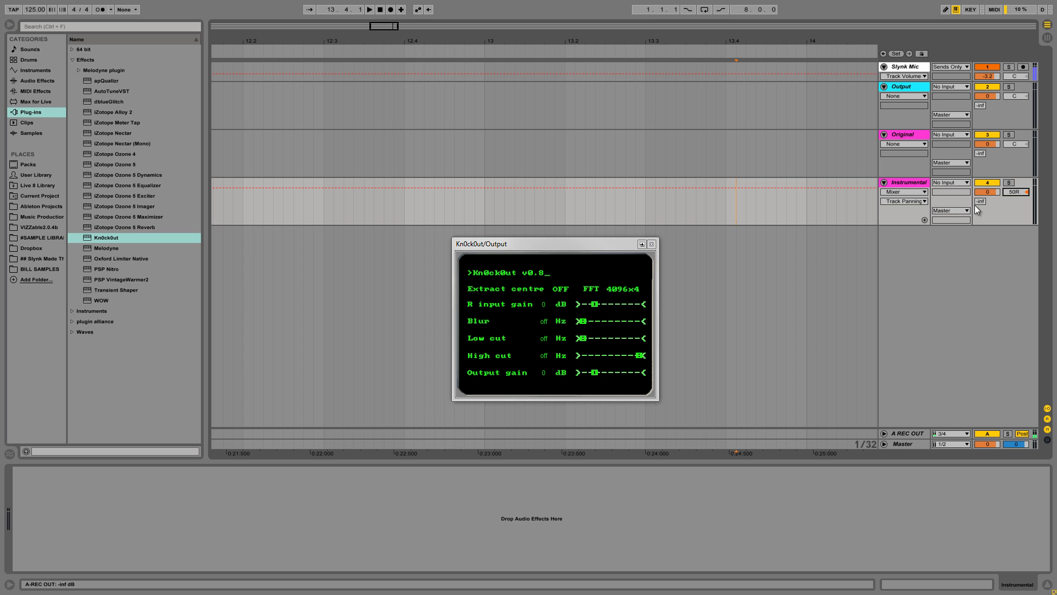
{"action": "left_click", "coordinate": [953, 210]}
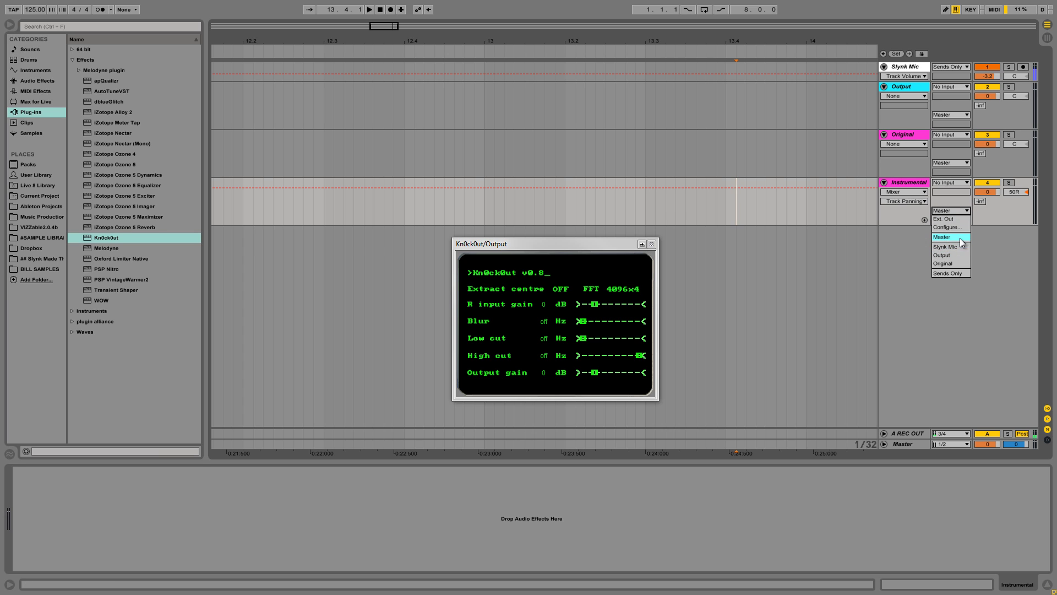
{"action": "left_click", "coordinate": [960, 237]}
{"action": "left_click", "coordinate": [963, 214]}
{"action": "left_click", "coordinate": [959, 255]}
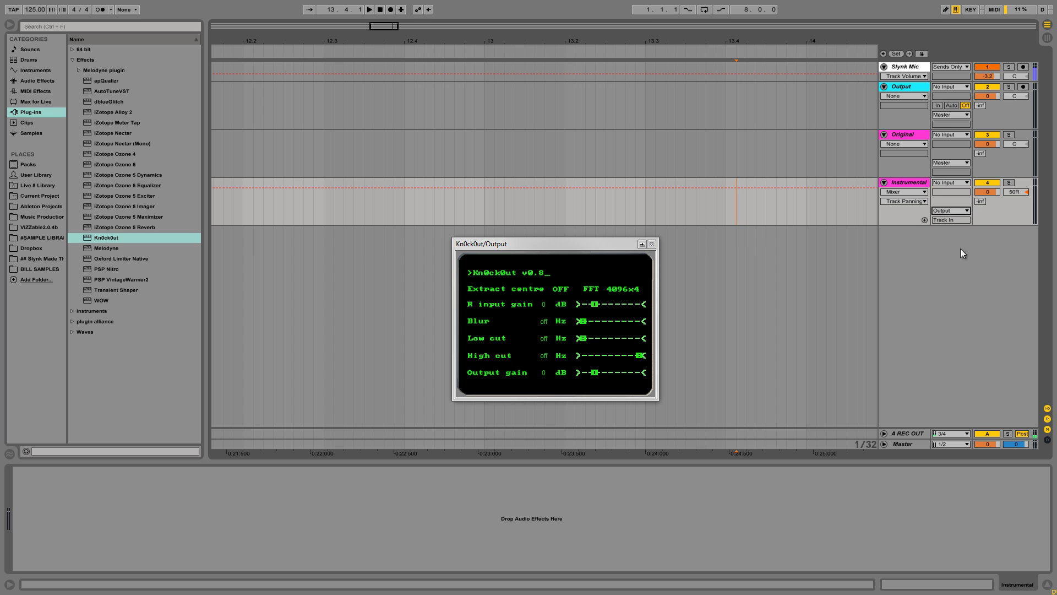
{"action": "left_click", "coordinate": [938, 105]}
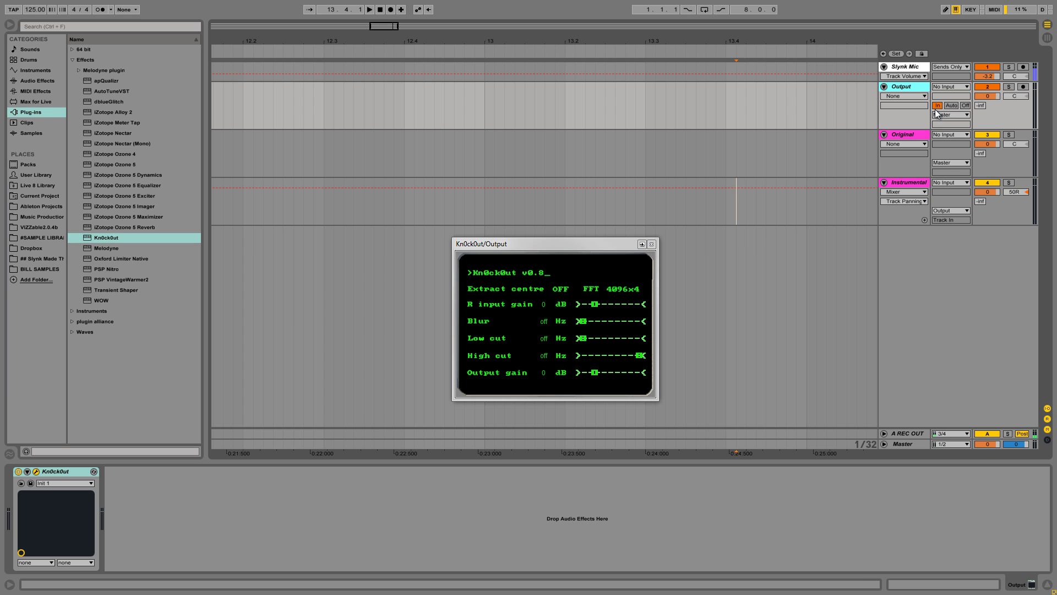
Step: Pan the Original track to 50L and route it into the Output track
{"action": "left_click", "coordinate": [917, 134]}
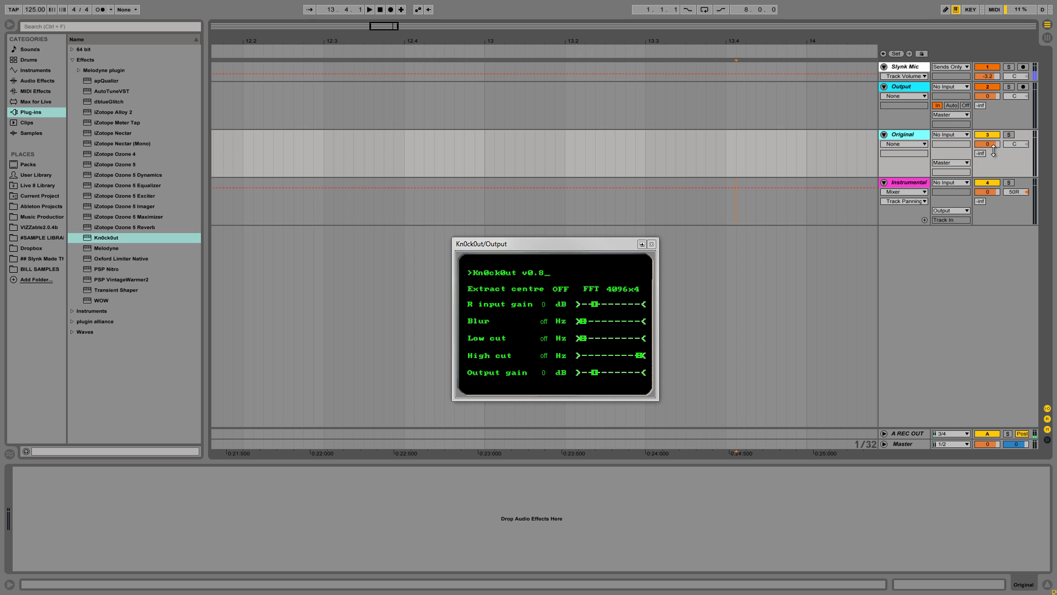
{"action": "left_click_drag", "start_coordinate": [1013, 143], "coordinate": [1012, 176]}
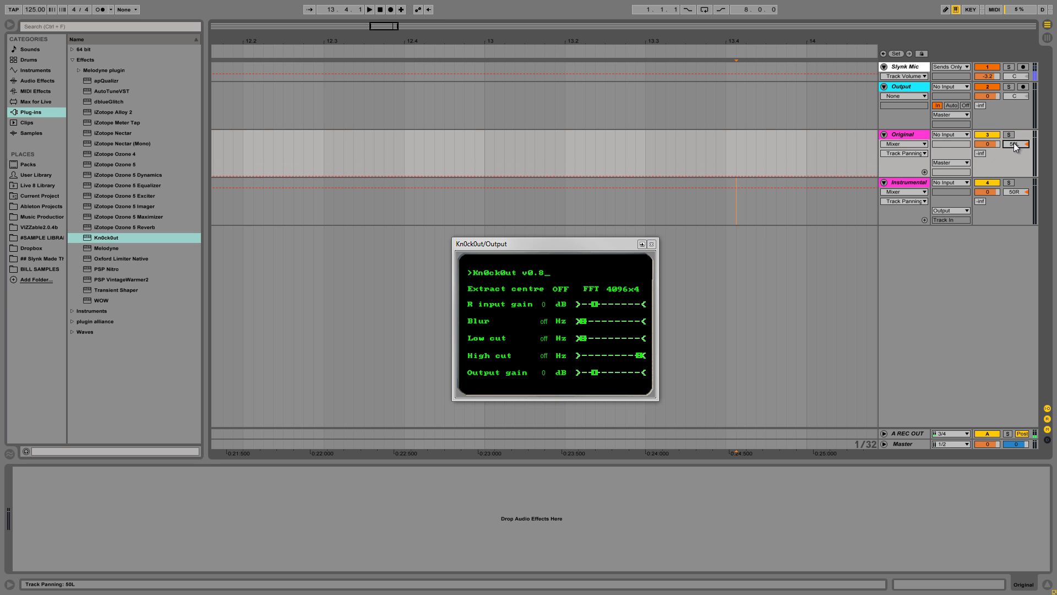
{"action": "left_click", "coordinate": [962, 162]}
{"action": "left_click", "coordinate": [962, 206]}
{"action": "left_click", "coordinate": [917, 88]}
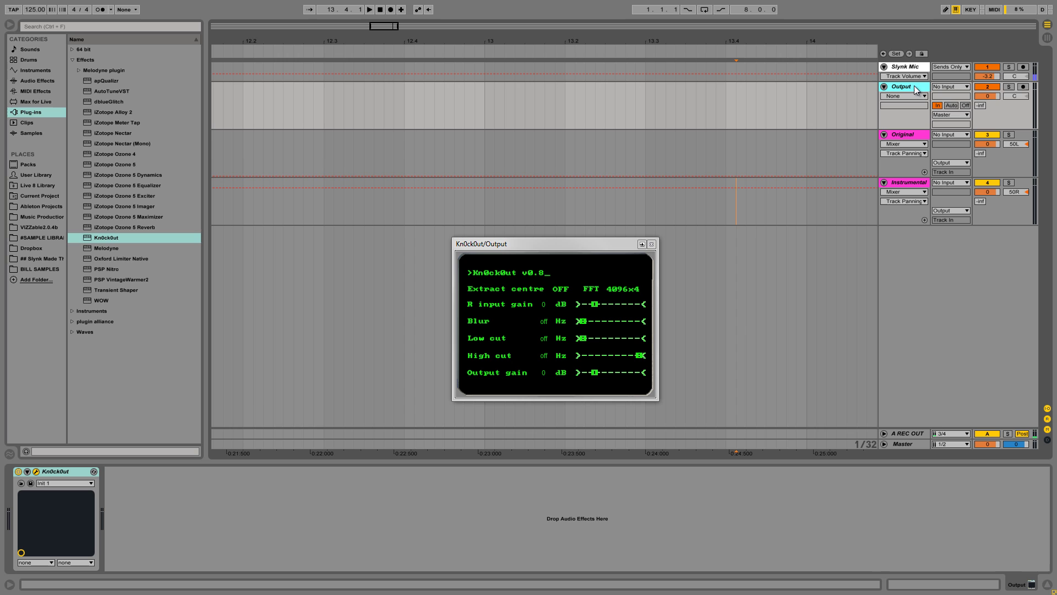
{"action": "right_click", "coordinate": [929, 284]}
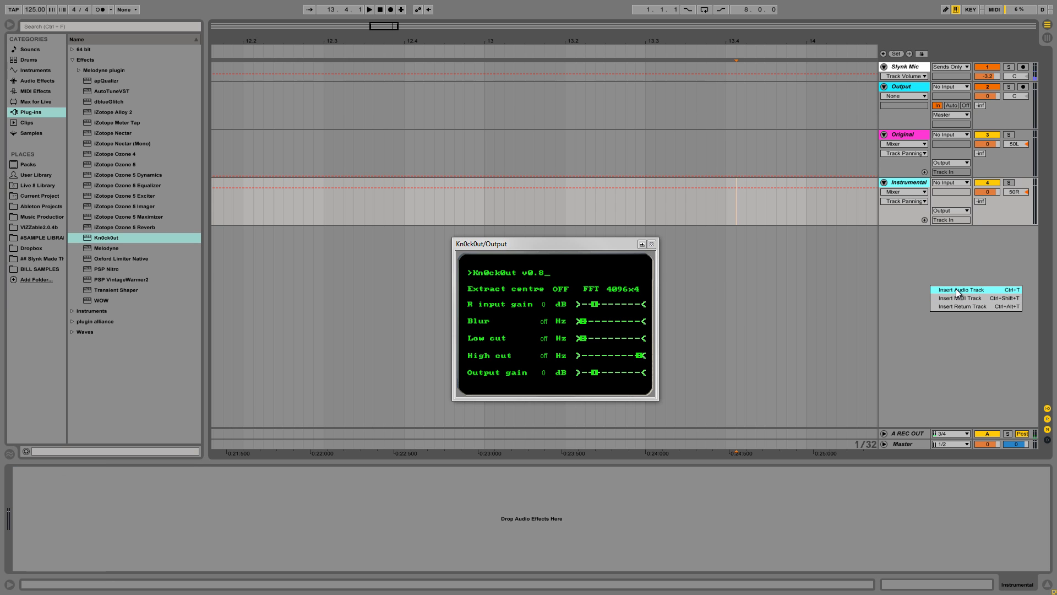
Step: Insert a new audio track, drop the 'loving you is easy' song on it, and turn Warp off
{"action": "left_click", "coordinate": [956, 289]}
{"action": "left_click", "coordinate": [652, 245]}
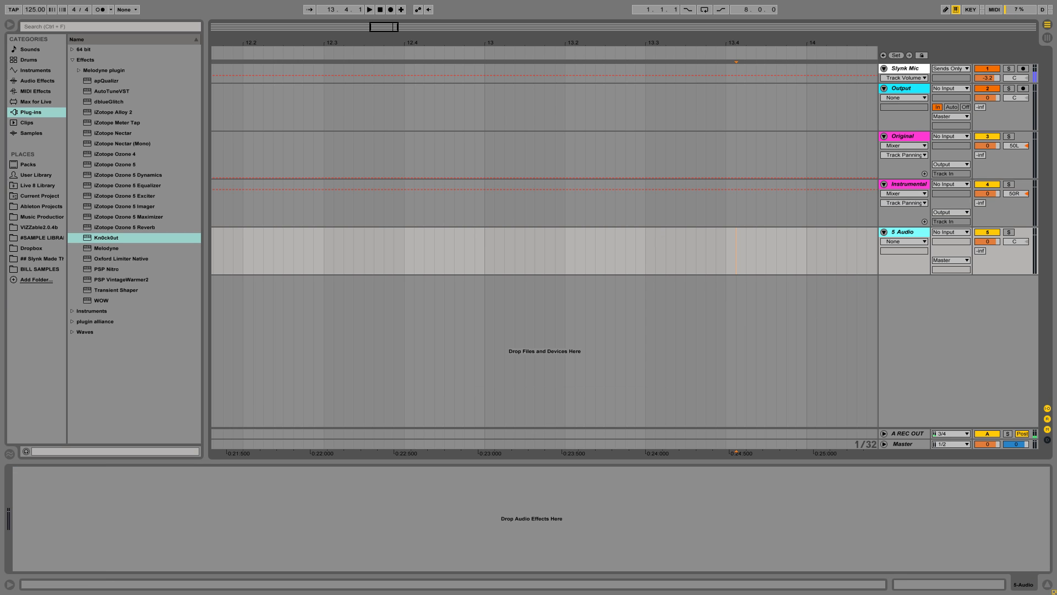
{"action": "left_click_drag", "start_coordinate": [1056, 238], "coordinate": [287, 237]}
{"action": "left_click", "coordinate": [365, 242]}
{"action": "left_click", "coordinate": [372, 233]}
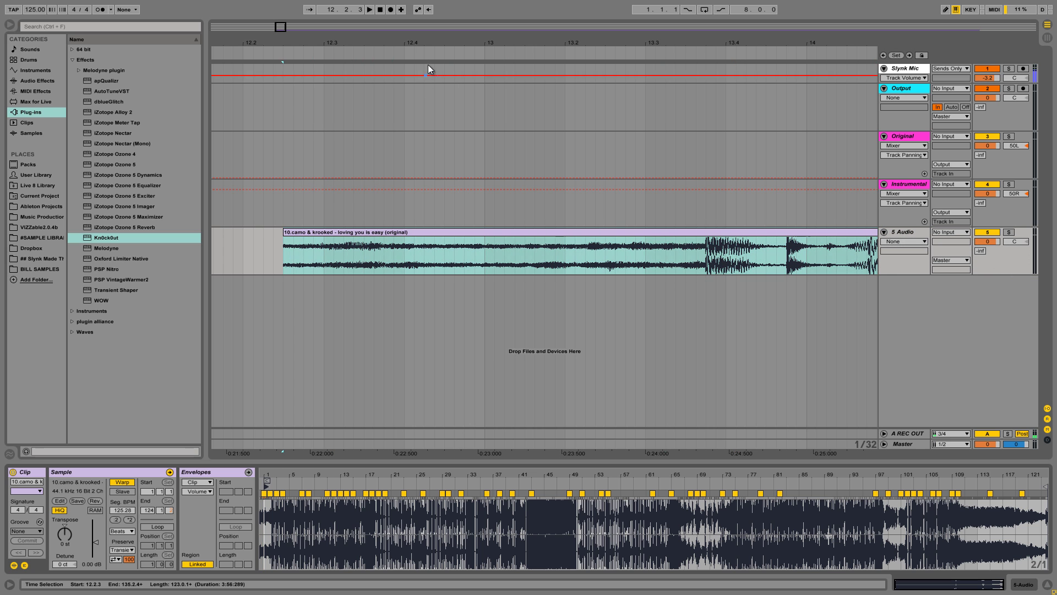
{"action": "left_click_drag", "start_coordinate": [429, 58], "coordinate": [432, 47]}
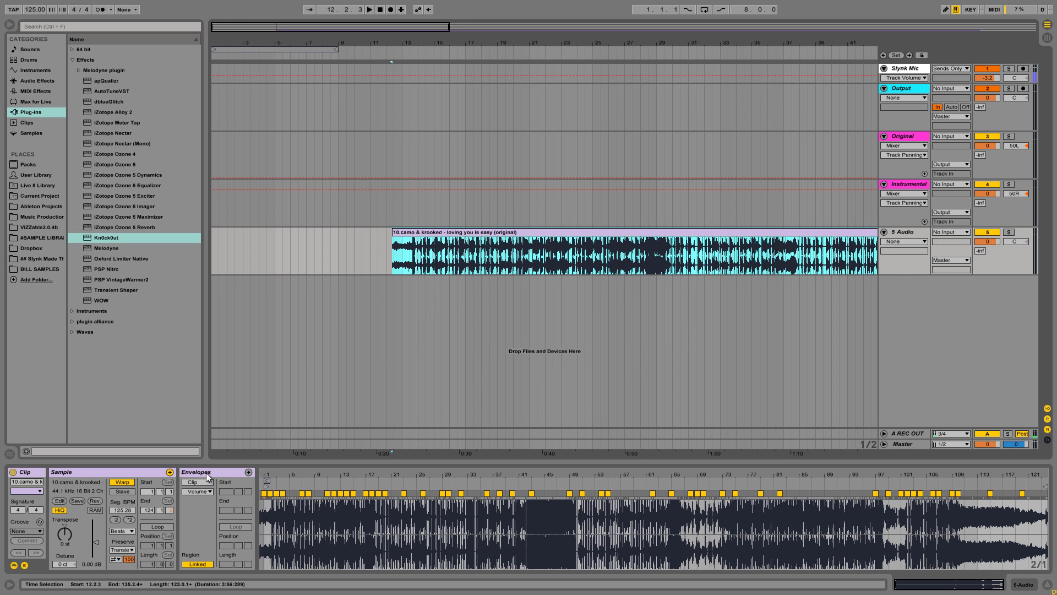
{"action": "left_click", "coordinate": [122, 481]}
{"action": "left_click_drag", "start_coordinate": [454, 232], "coordinate": [341, 231]}
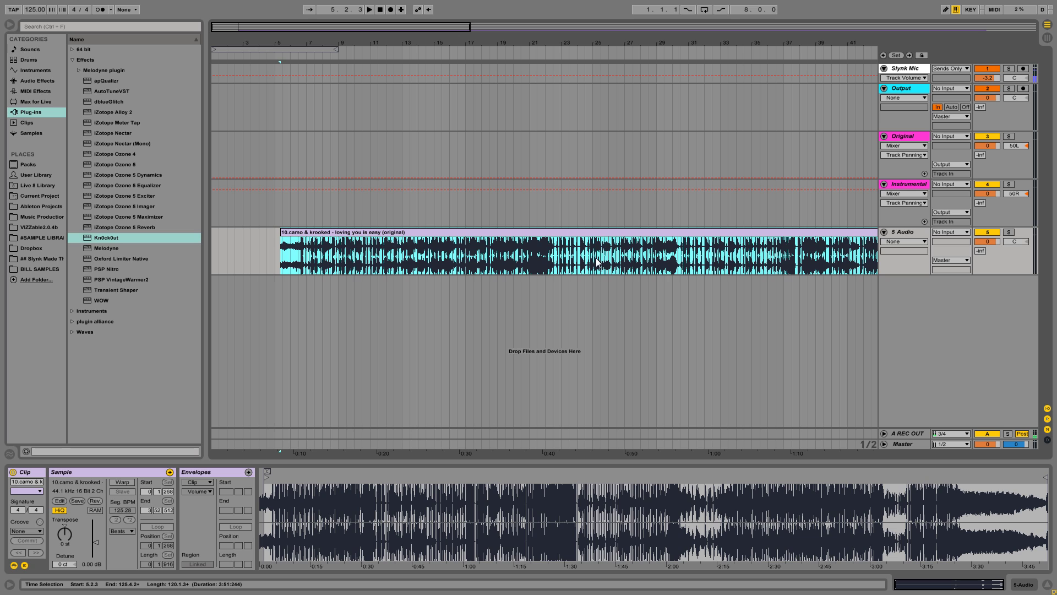
Step: Trim the clip's tail after bar 25 and move its sample start to the first hit
{"action": "left_click_drag", "start_coordinate": [599, 261], "coordinate": [648, 262]}
{"action": "key", "text": "Delete"}
{"action": "left_click", "coordinate": [760, 232]}
{"action": "key", "text": "Delete"}
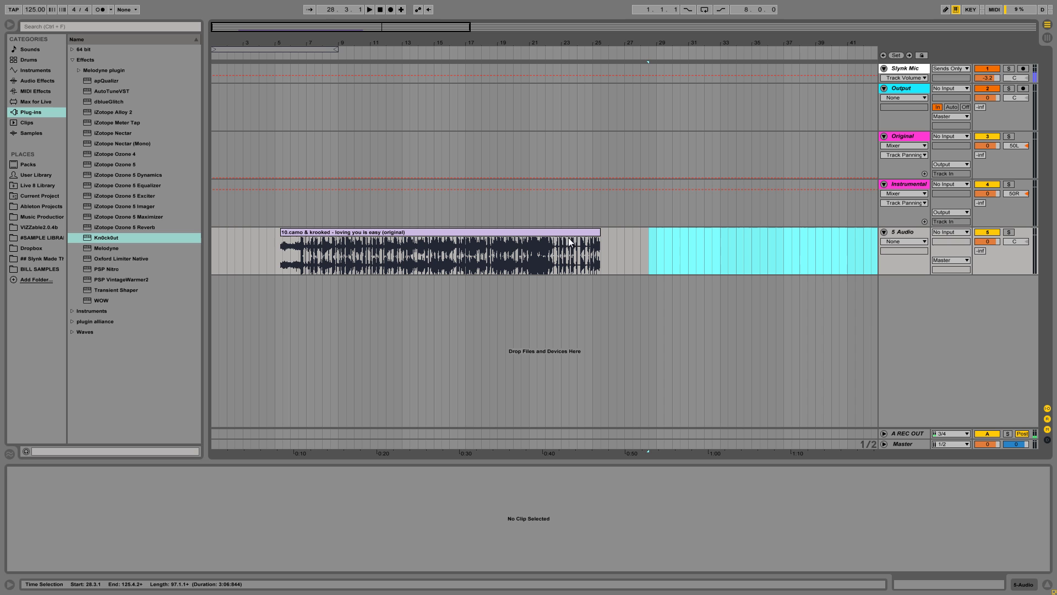
{"action": "left_click", "coordinate": [441, 232]}
{"action": "left_click_drag", "start_coordinate": [329, 484], "coordinate": [443, 487]}
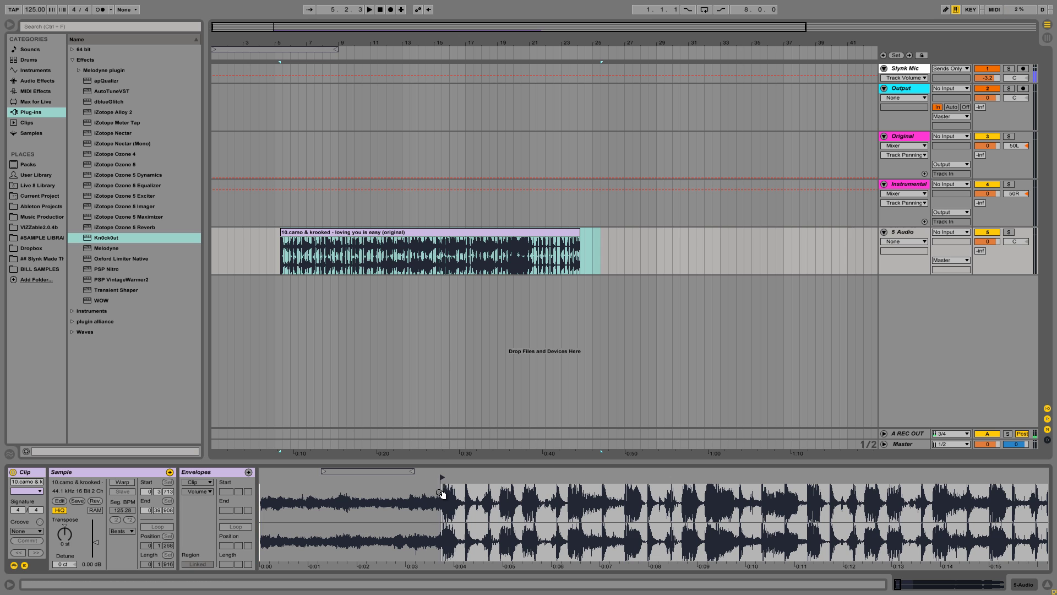
{"action": "left_click", "coordinate": [330, 234]}
{"action": "mouse_move", "coordinate": [426, 484]}
{"action": "left_mouse_down"}
{"action": "mouse_move", "coordinate": [430, 496]}
{"action": "mouse_move", "coordinate": [439, 480]}
{"action": "left_mouse_up"}
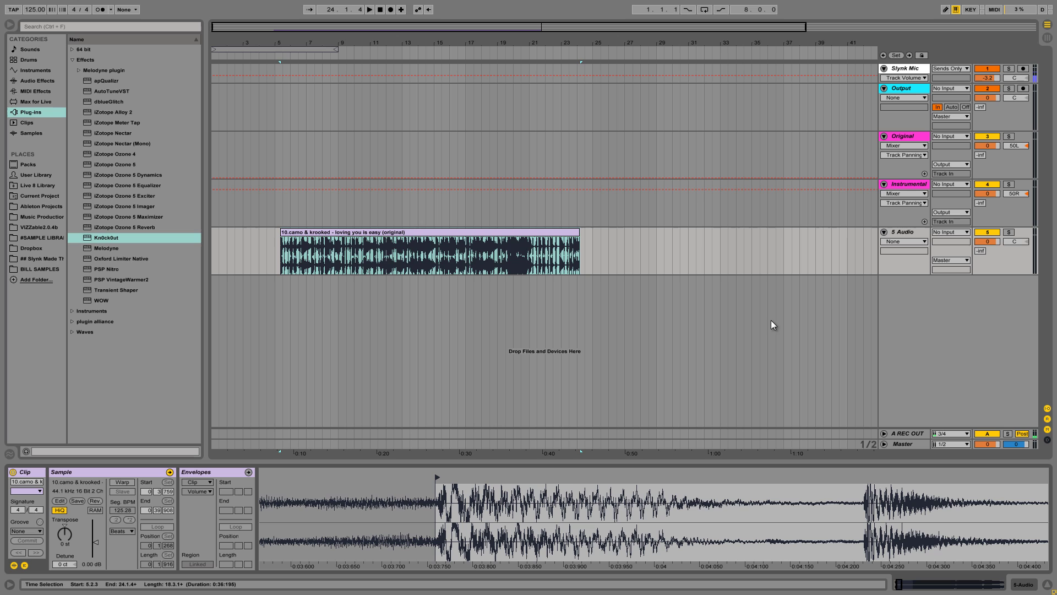
{"action": "left_click", "coordinate": [981, 251]}
Step: Raise the 5 Audio and Output sends to A REC OUT to 0 and start the clip at bar 5
{"action": "left_click_drag", "start_coordinate": [982, 255], "coordinate": [977, 178]}
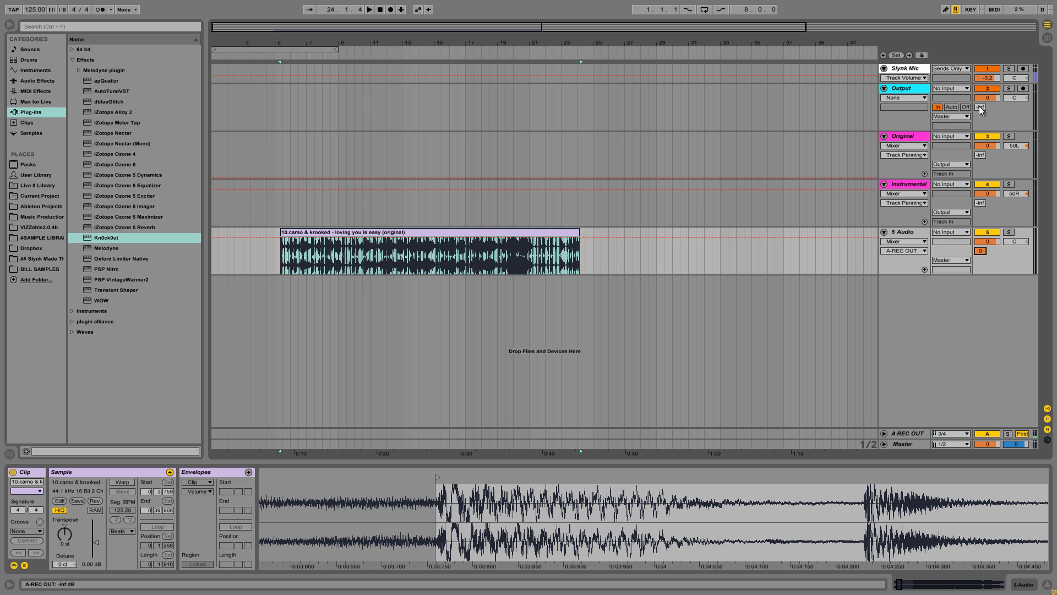
{"action": "left_click_drag", "start_coordinate": [981, 110], "coordinate": [981, 104]}
{"action": "left_click_drag", "start_coordinate": [323, 238], "coordinate": [315, 237]}
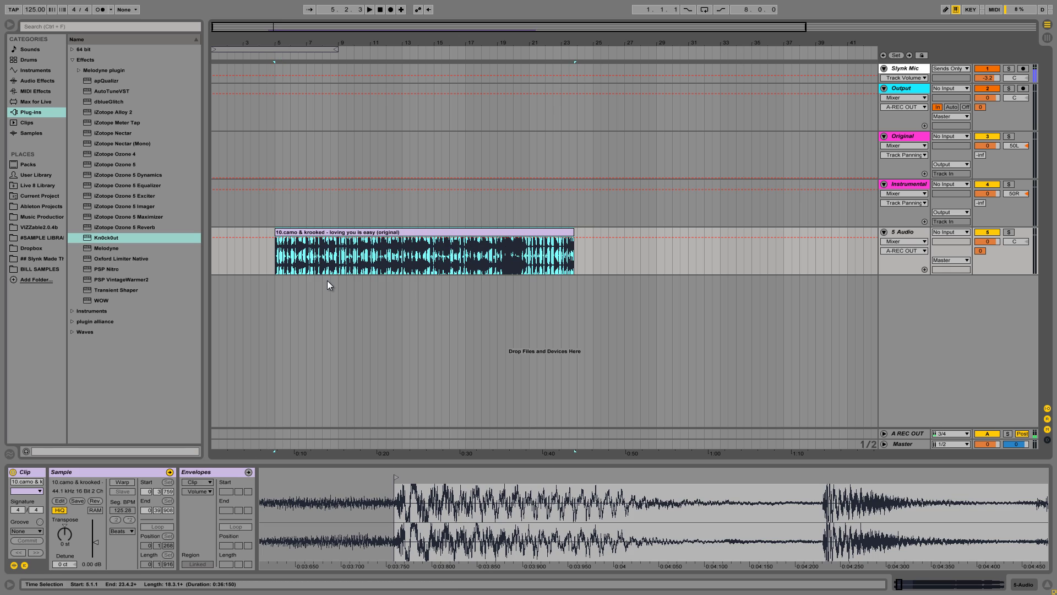
Step: Audition the song clip from its start and again from bar 12.3.1
{"action": "left_click", "coordinate": [410, 263]}
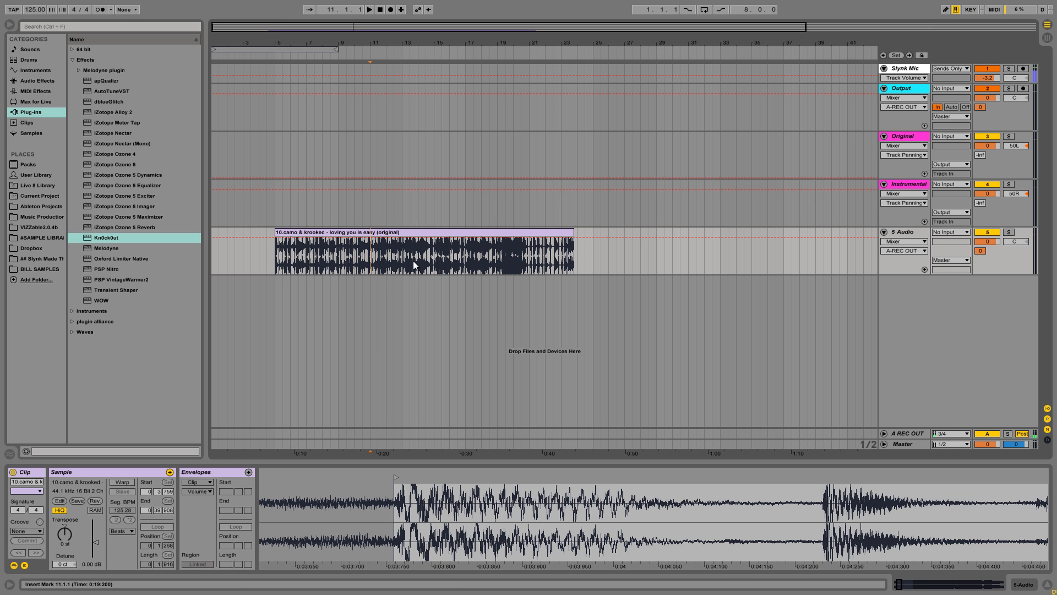
{"action": "left_click_drag", "start_coordinate": [398, 268], "coordinate": [529, 263]}
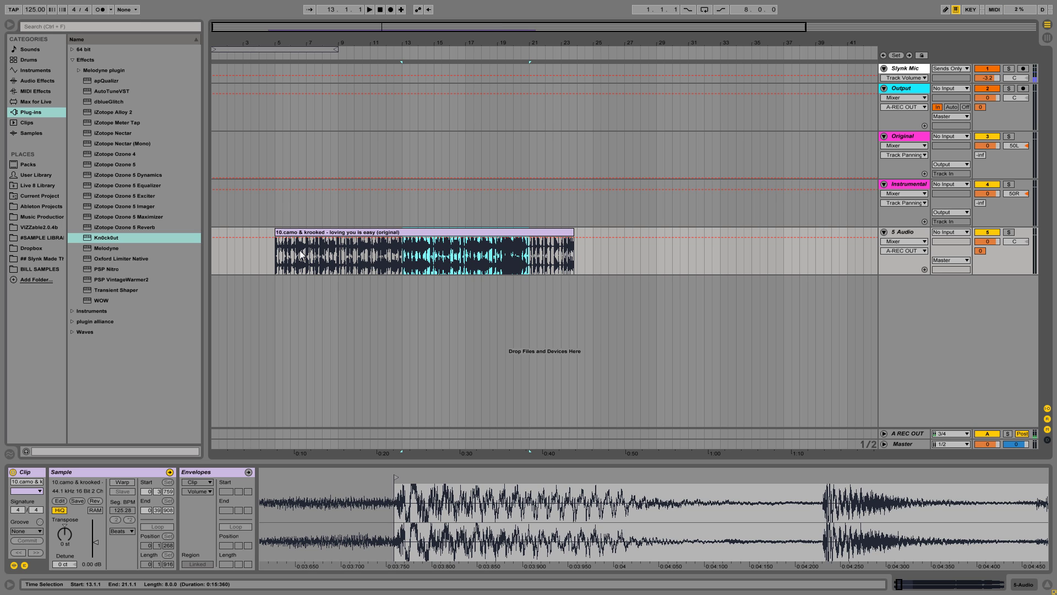
{"action": "left_click", "coordinate": [276, 258]}
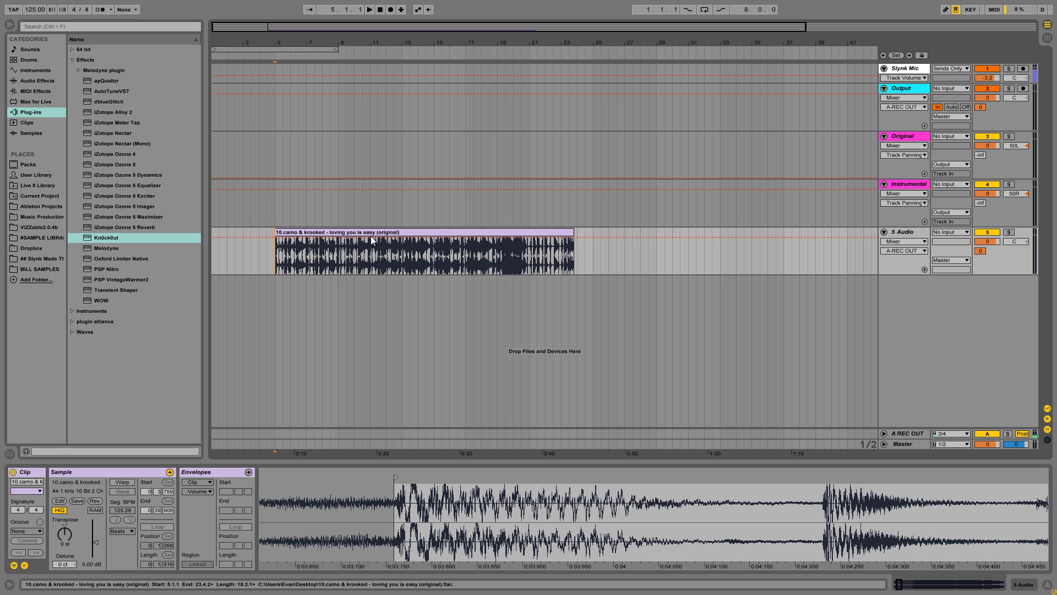
{"action": "key", "text": "space"}
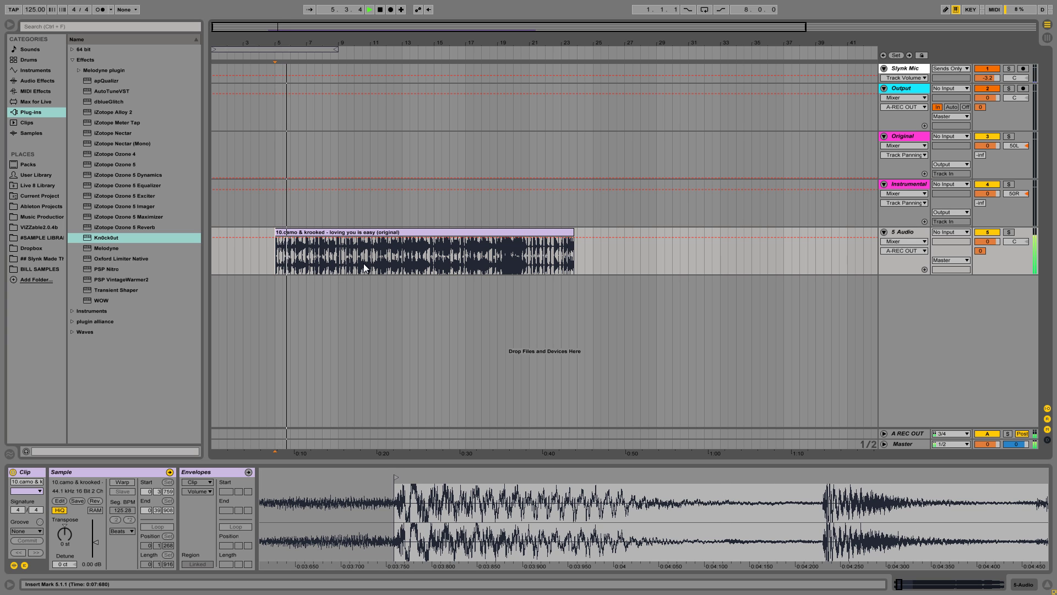
{"action": "key", "text": "space"}
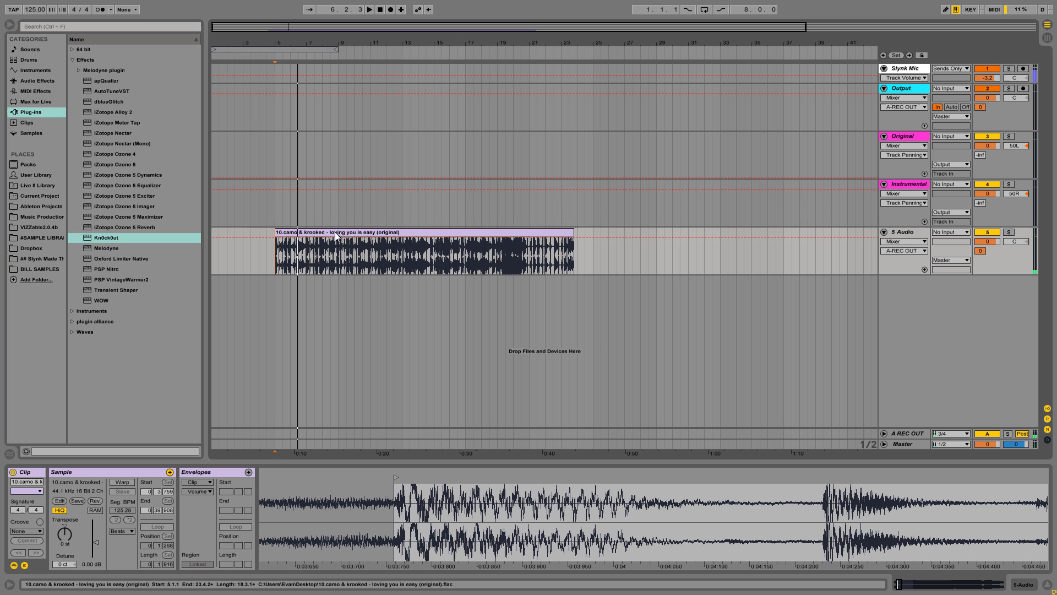
{"action": "left_click", "coordinate": [335, 233]}
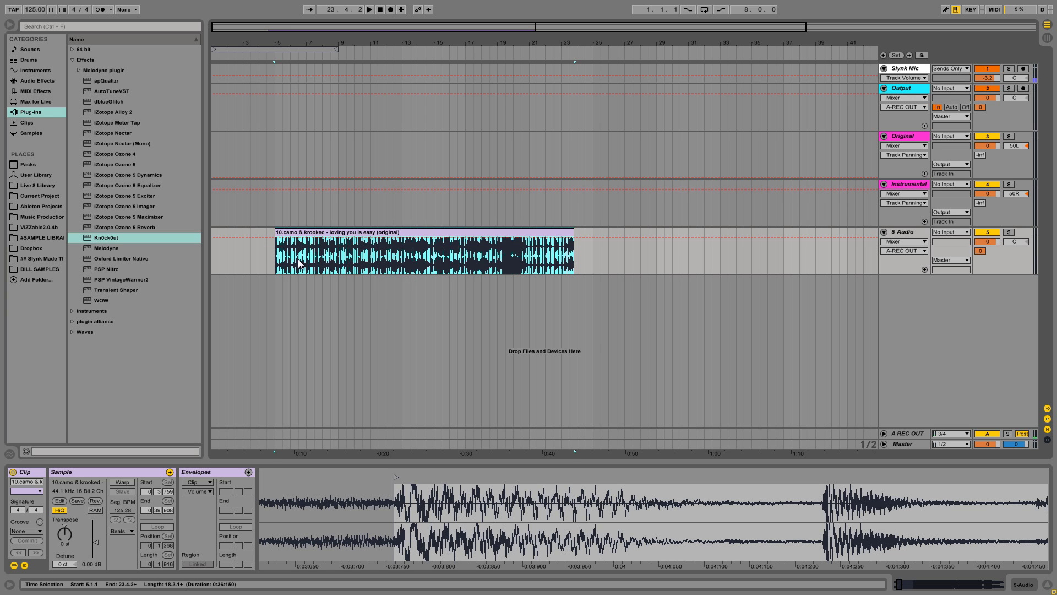
{"action": "left_click", "coordinate": [393, 268]}
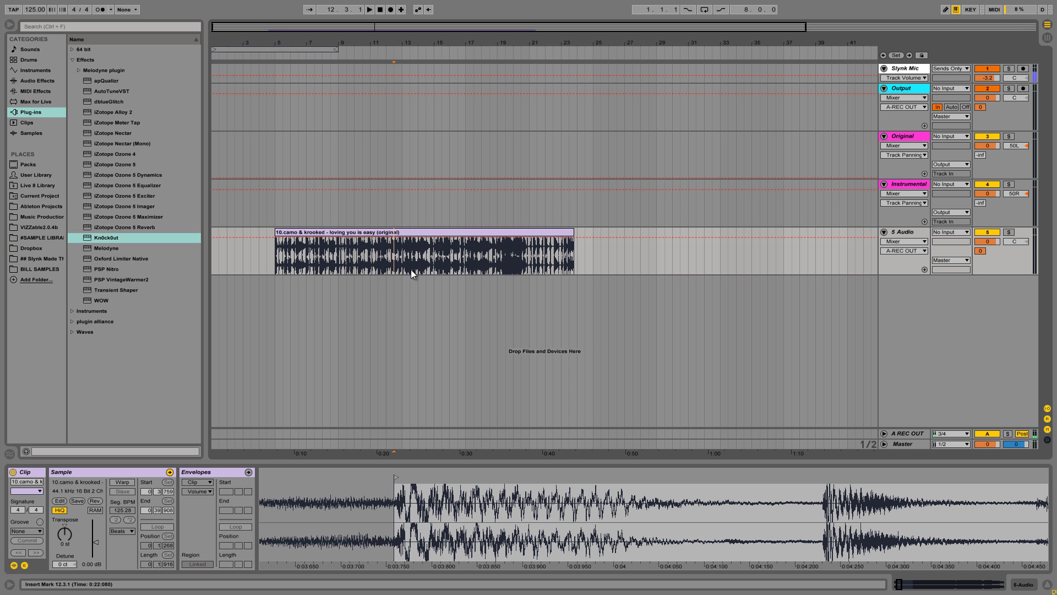
{"action": "key", "text": "space"}
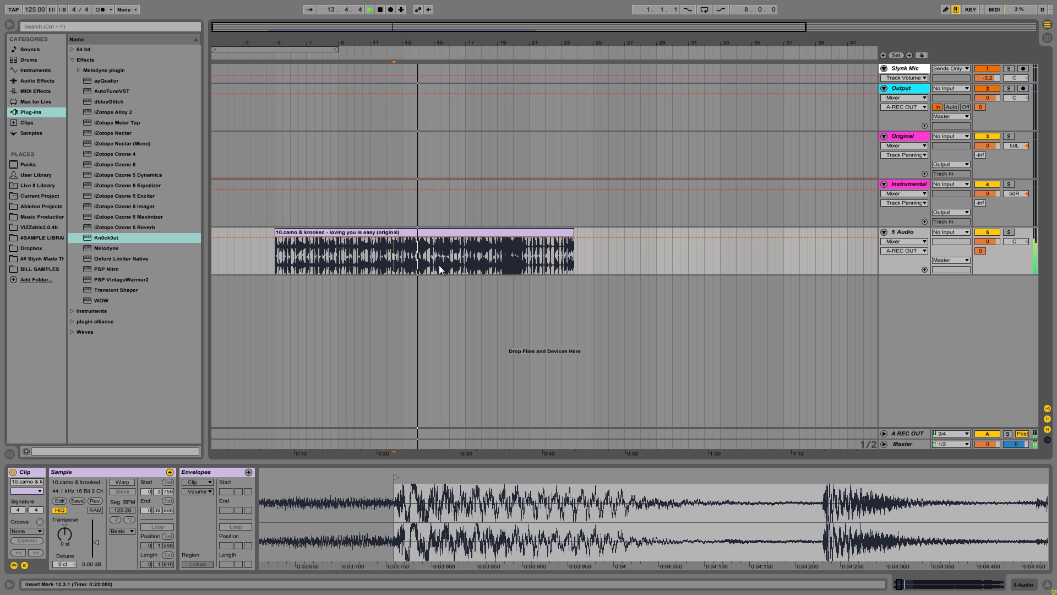
{"action": "key", "text": "space"}
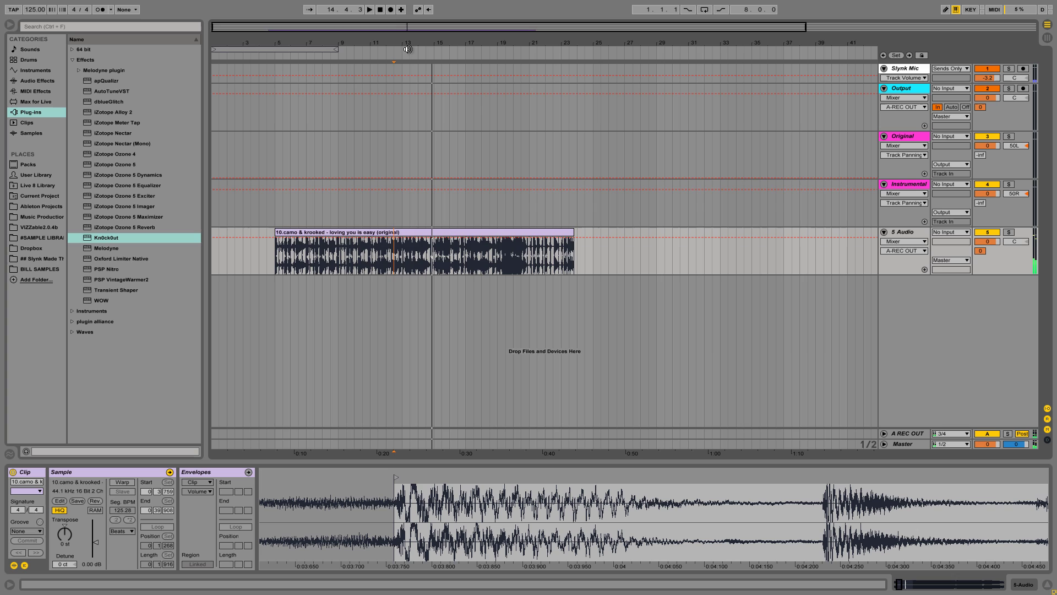
Step: Split the song clip at bar 12.4.2 with Ctrl+E
{"action": "left_click_drag", "start_coordinate": [400, 38], "coordinate": [401, 44]}
{"action": "left_click", "coordinate": [440, 256]}
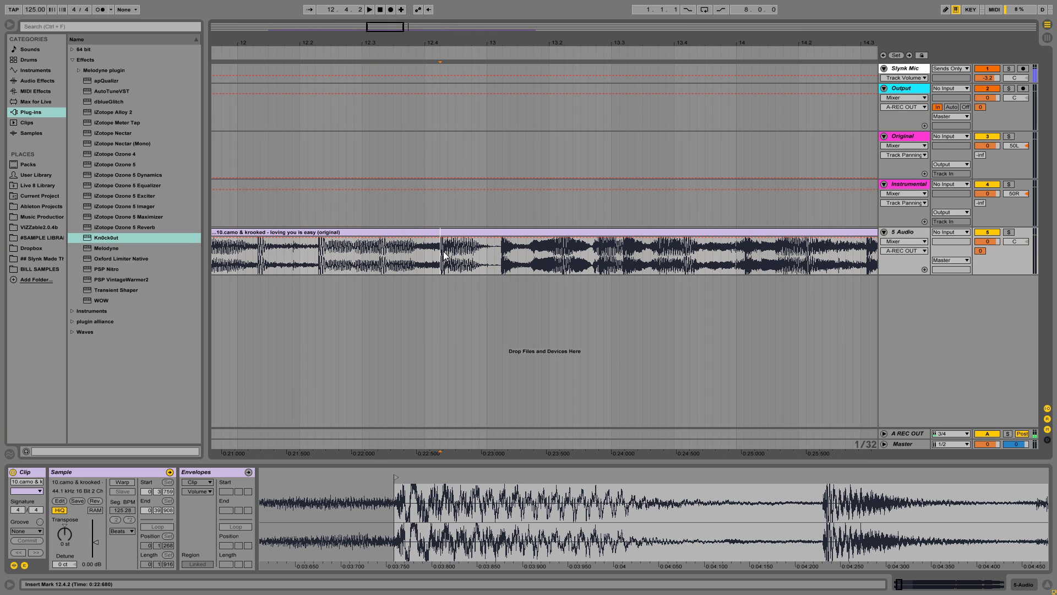
{"action": "key", "text": "ctrl+e"}
{"action": "left_click_drag", "start_coordinate": [457, 42], "coordinate": [446, 24]}
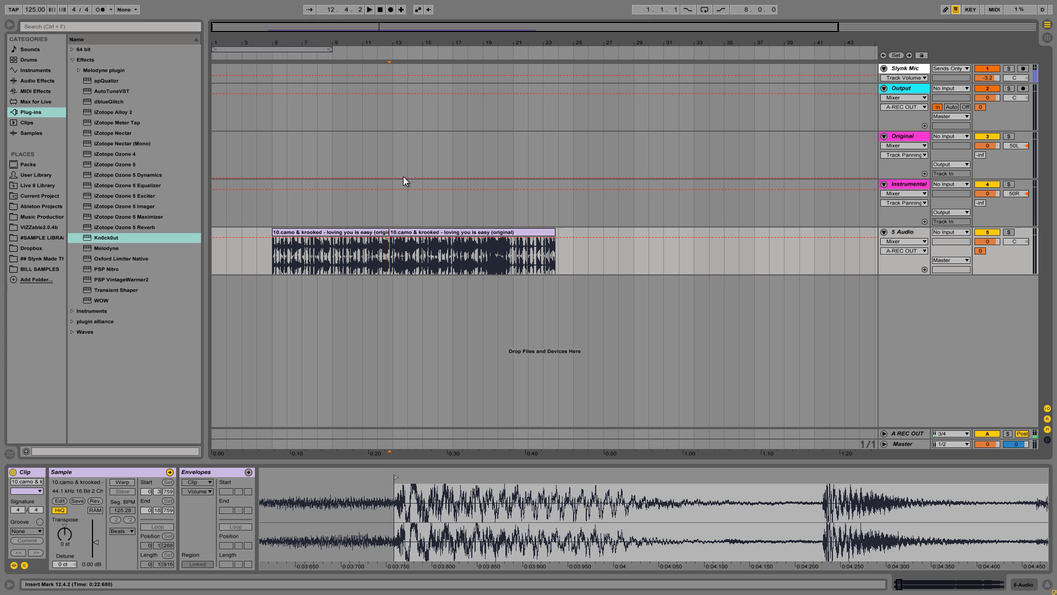
Step: Audition both halves and move the second half onto the Original track at bar 13
{"action": "left_click", "coordinate": [410, 236]}
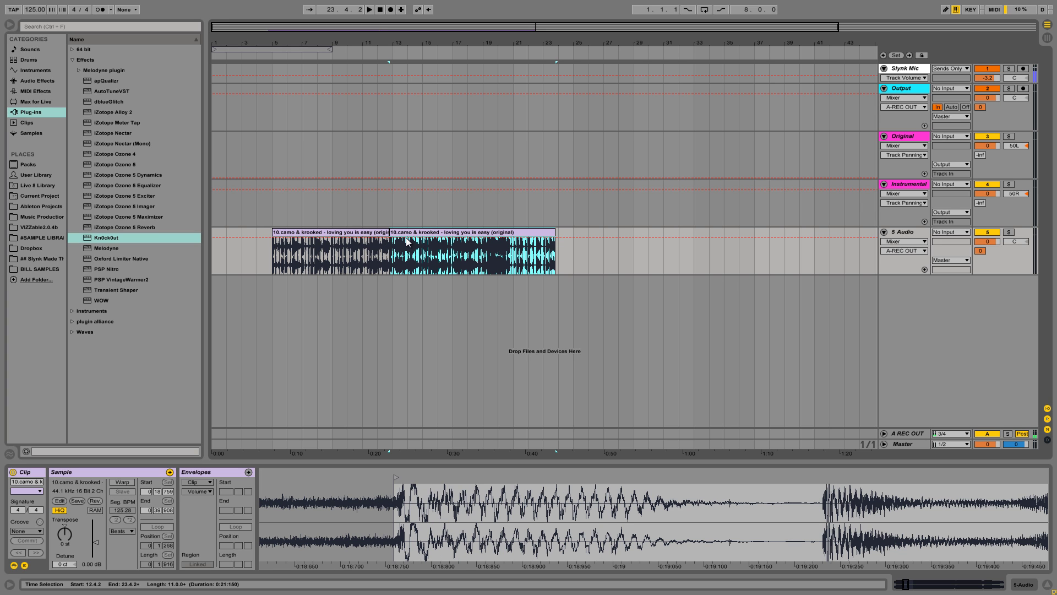
{"action": "key", "text": "space"}
{"action": "left_click", "coordinate": [351, 235]}
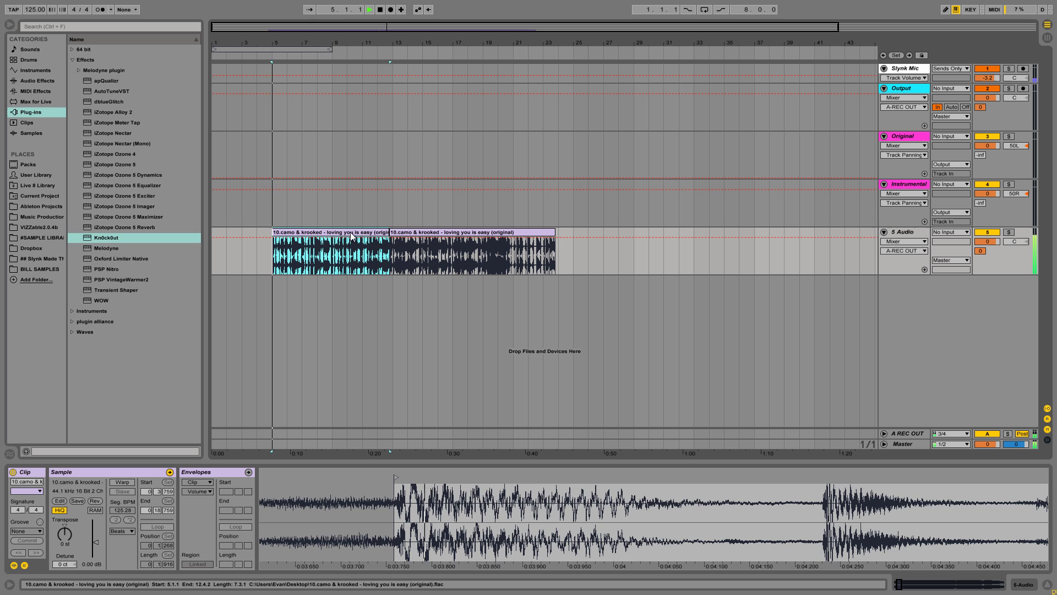
{"action": "key", "text": "space"}
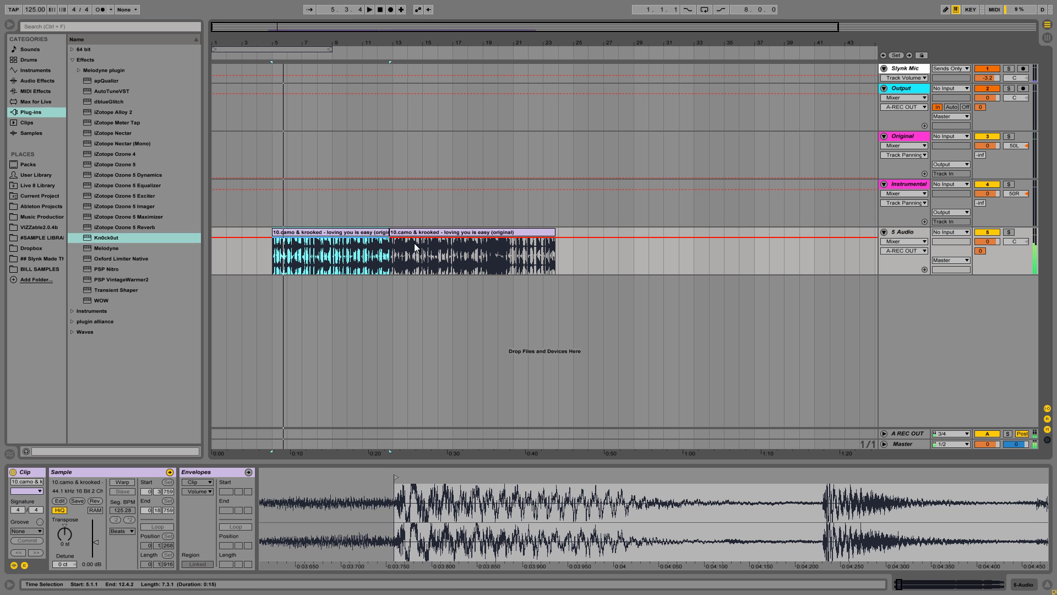
{"action": "left_click", "coordinate": [473, 235]}
{"action": "left_click_drag", "start_coordinate": [451, 238], "coordinate": [450, 153]}
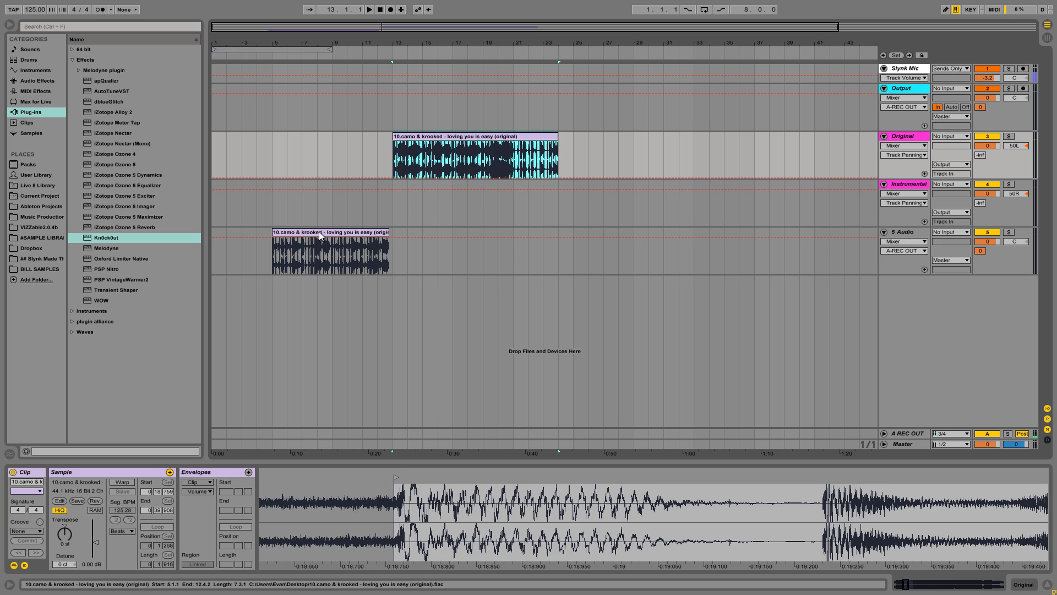
Step: Move the opening half onto the Instrumental track at bar 13 and delete the empty 5 Audio track
{"action": "left_click_drag", "start_coordinate": [320, 235], "coordinate": [442, 204]}
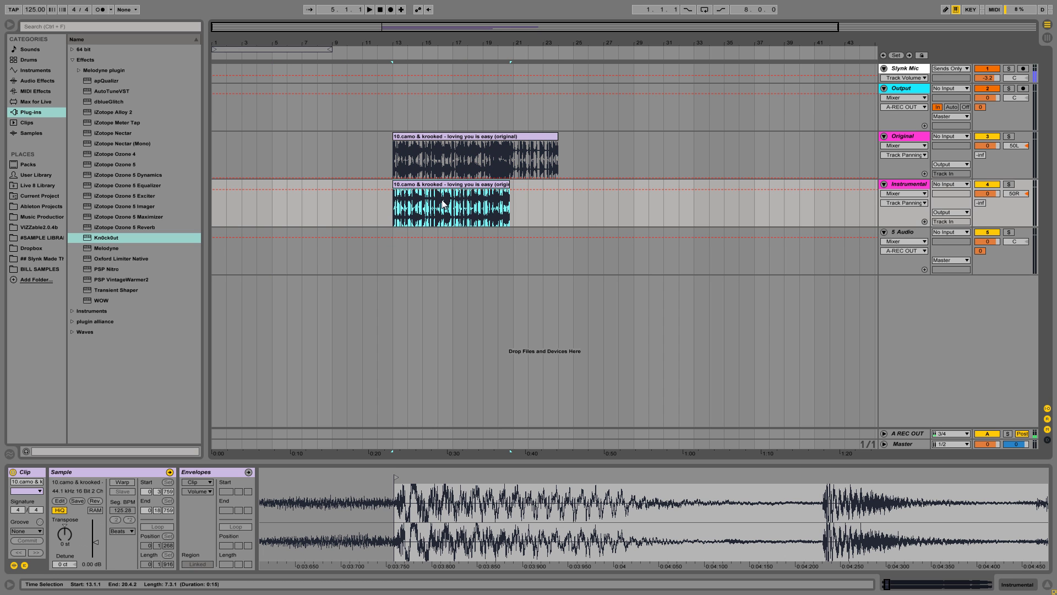
{"action": "left_click", "coordinate": [912, 234]}
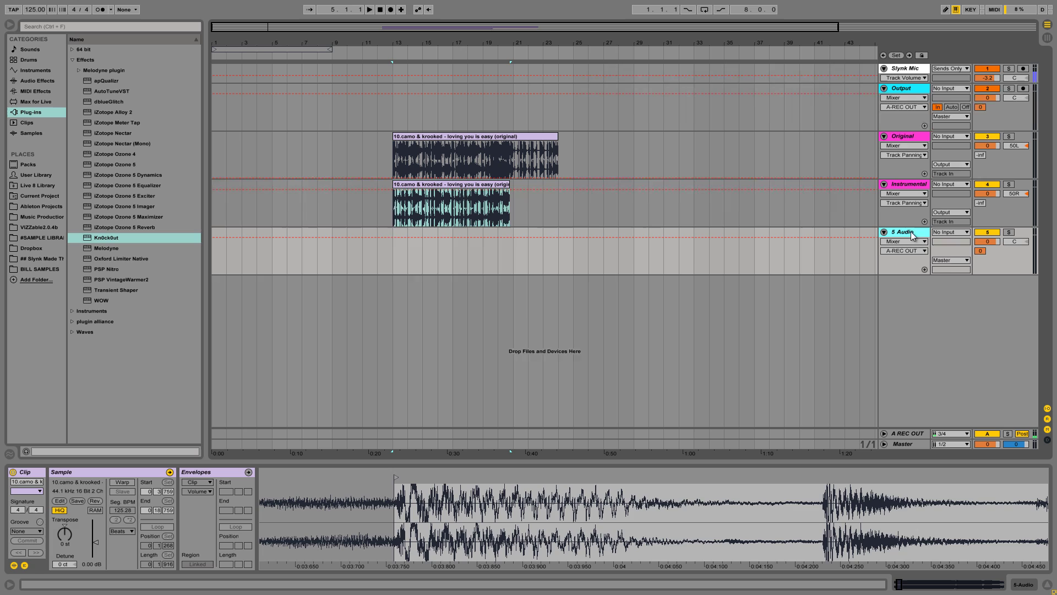
{"action": "key", "text": "Delete"}
Step: Load Kn0ck0ut onto the Output track and play from bar 13
{"action": "left_click", "coordinate": [649, 205]}
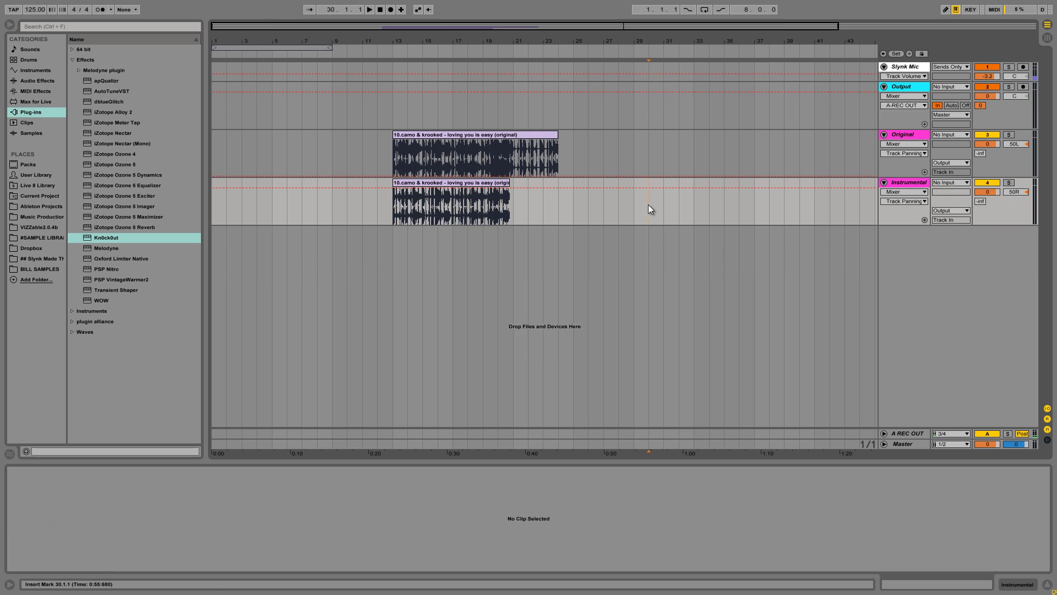
{"action": "left_click", "coordinate": [887, 109]}
{"action": "double_click", "coordinate": [106, 237]}
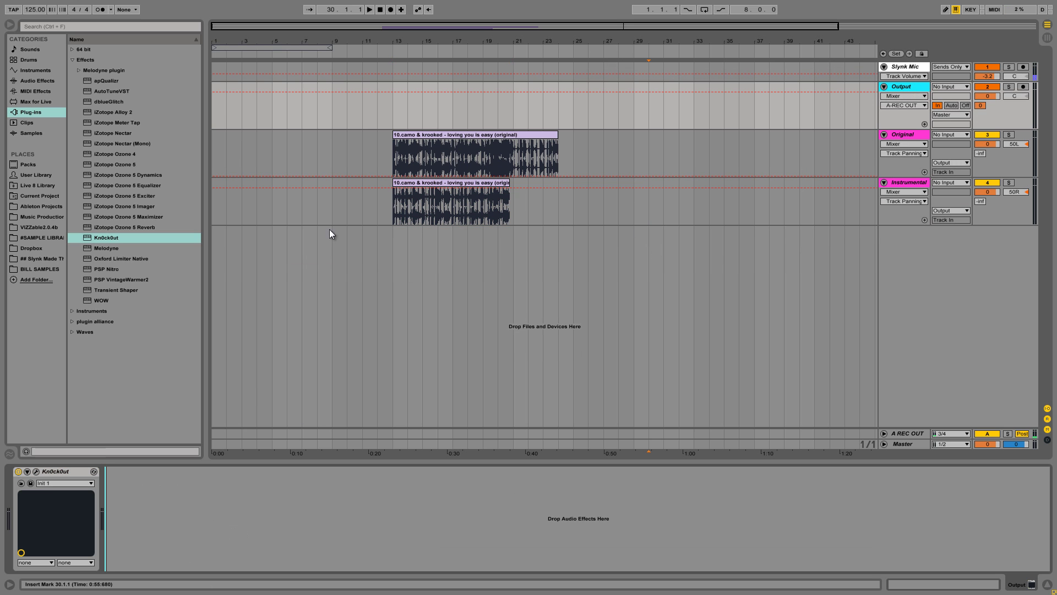
{"action": "left_click", "coordinate": [397, 155]}
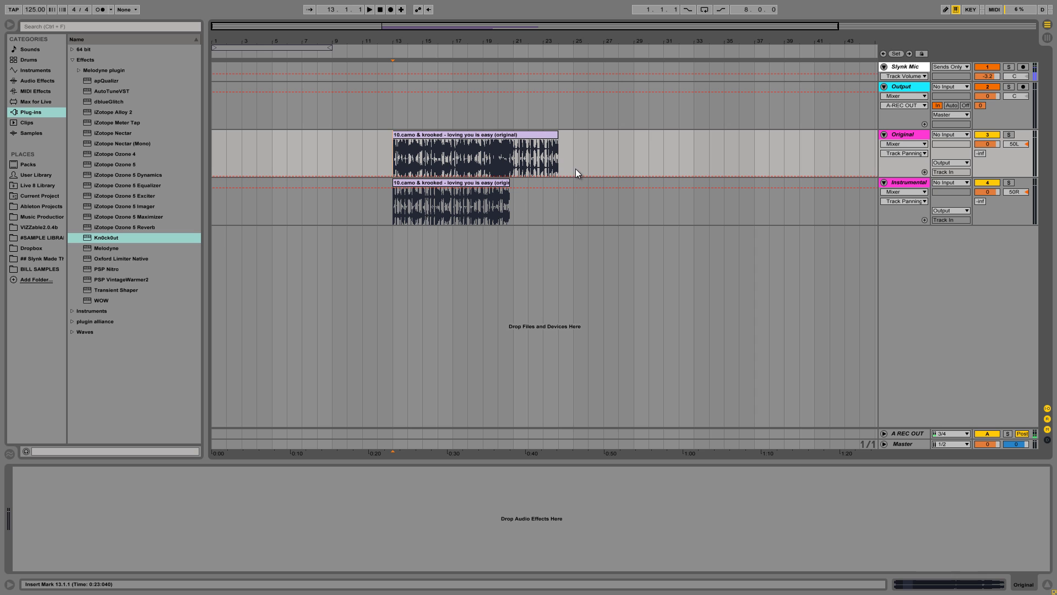
{"action": "key", "text": "space"}
{"action": "left_click", "coordinate": [898, 92]}
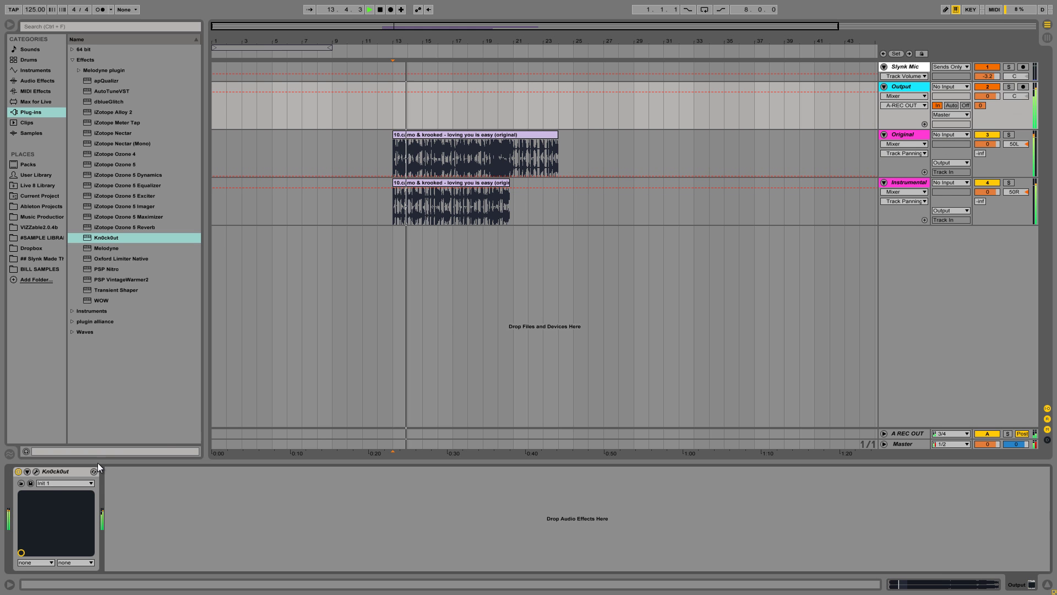
Step: Open the Output track's Kn0ck0ut plug-in window with its wrench button
{"action": "left_click", "coordinate": [35, 471]}
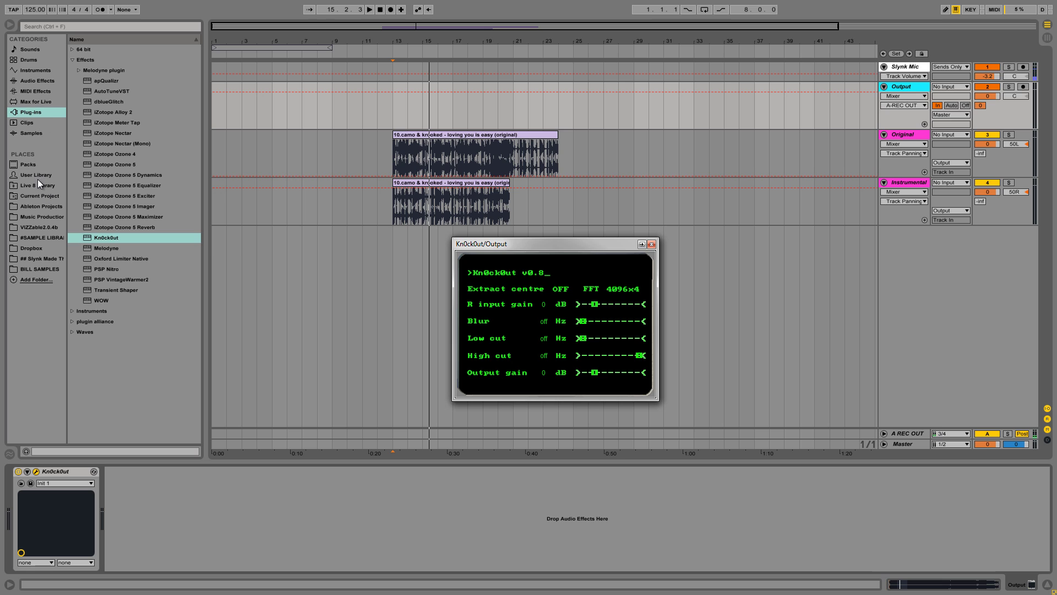
Step: Drag Utility from Audio Effects in after Kn0ck0ut on the Output track and resume playback
{"action": "left_click", "coordinate": [38, 81]}
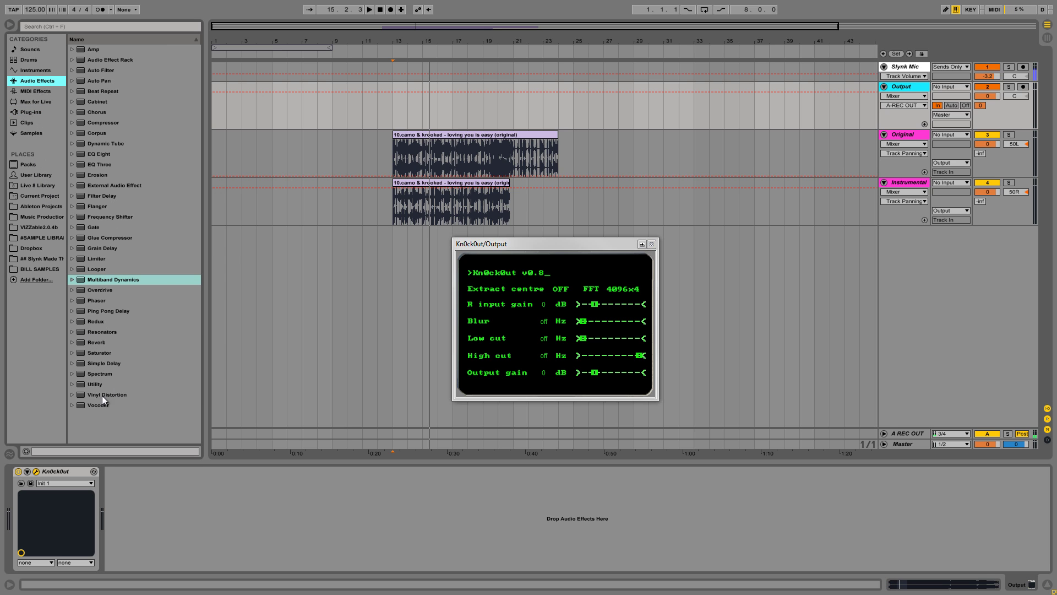
{"action": "left_click_drag", "start_coordinate": [95, 383], "coordinate": [165, 506]}
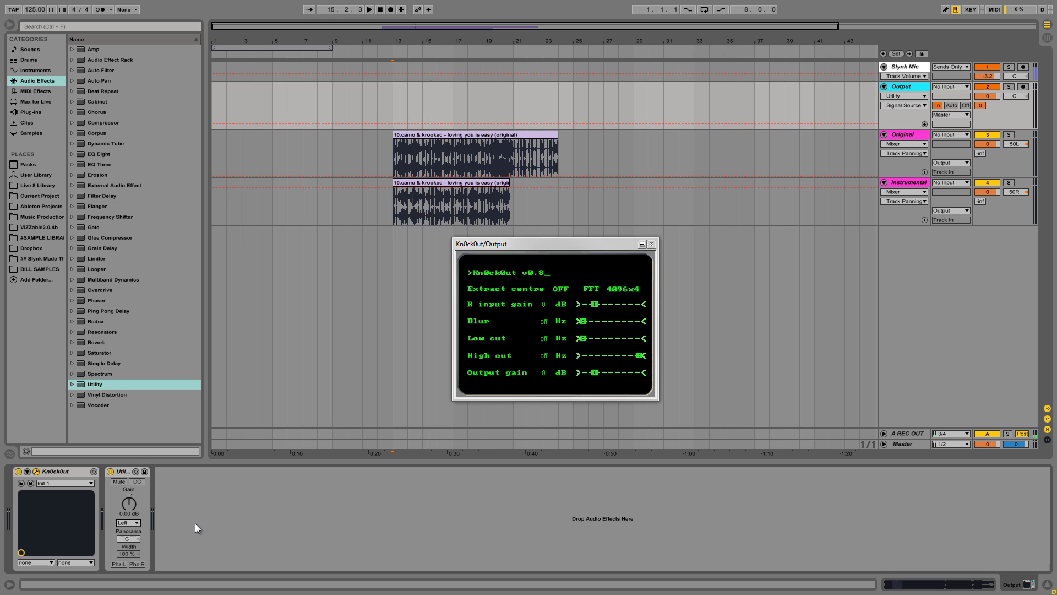
{"action": "key", "text": "space"}
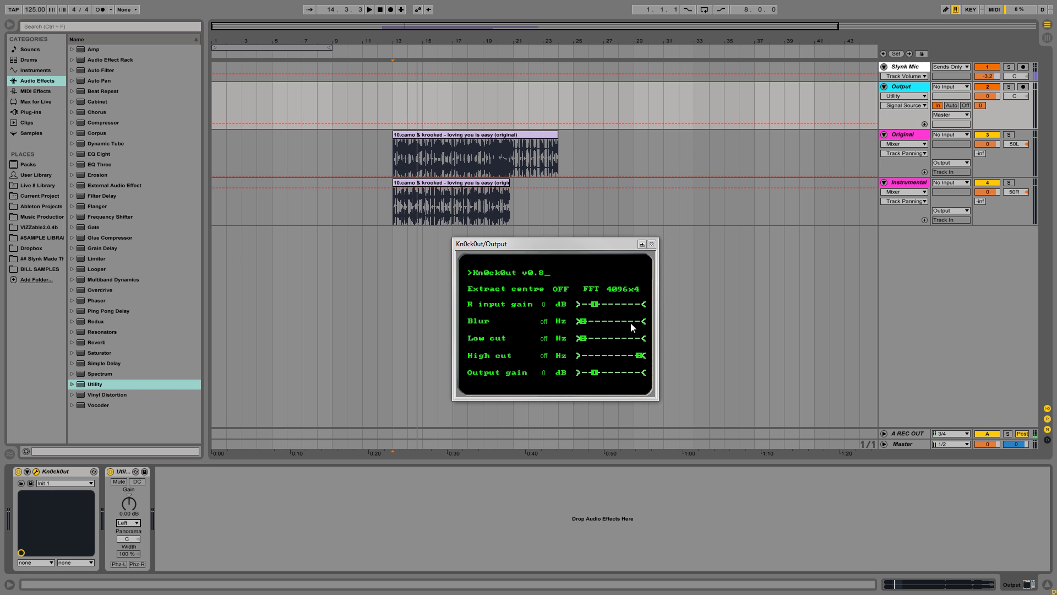
Step: Raise Kn0ck0ut's R input gain to 3 dB during playback, then close its window
{"action": "key", "text": "space"}
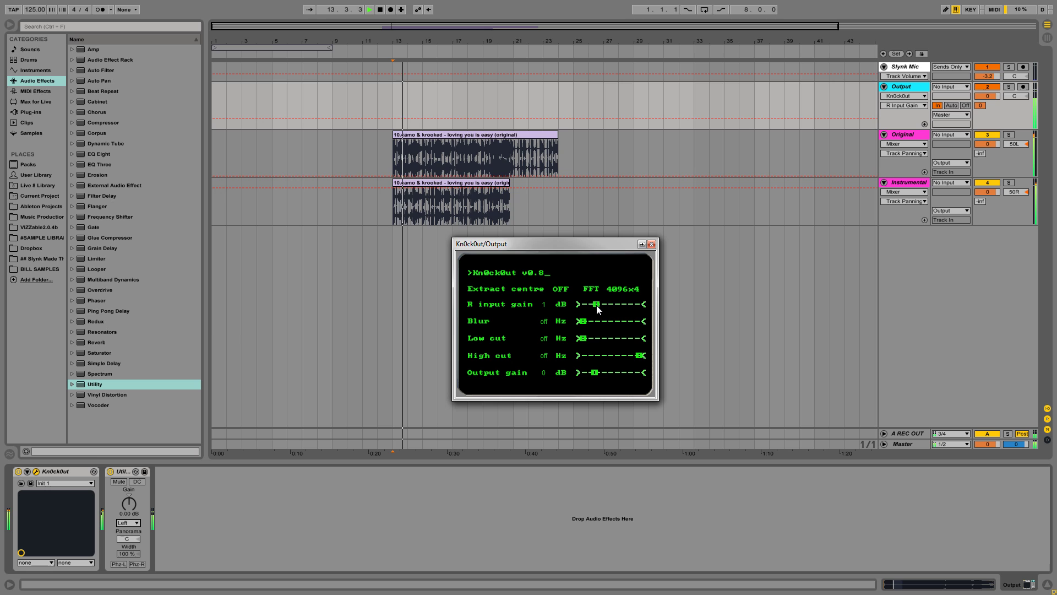
{"action": "left_click_drag", "start_coordinate": [595, 305], "coordinate": [602, 306]}
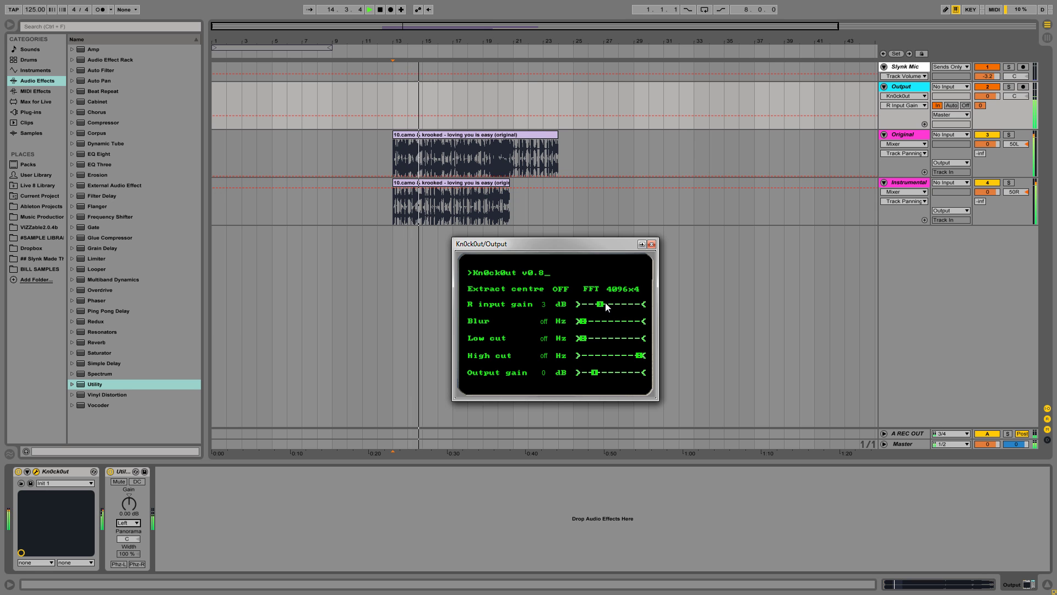
{"action": "left_click", "coordinate": [619, 292]}
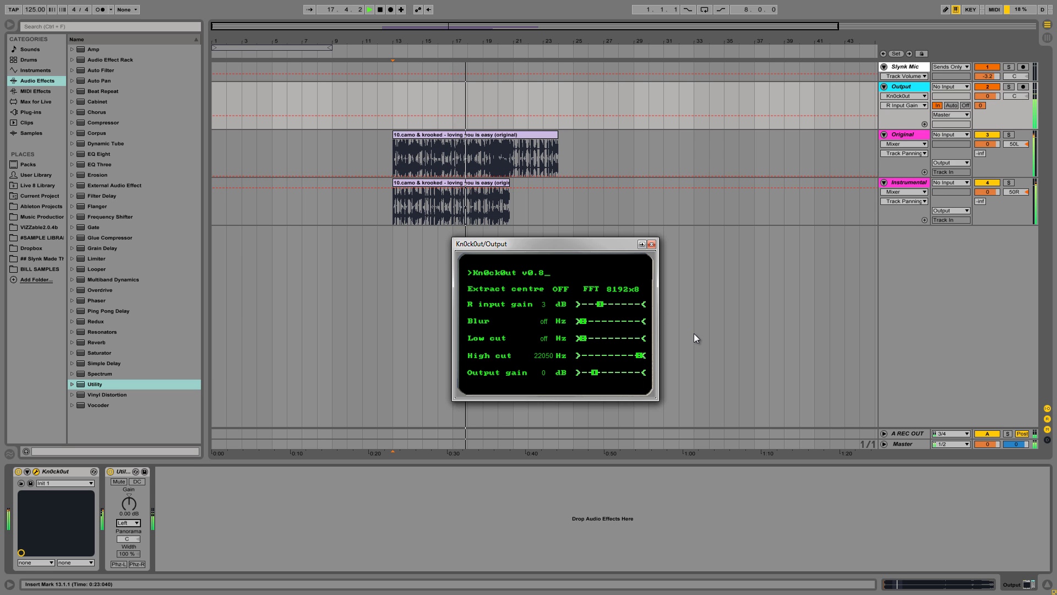
{"action": "left_click", "coordinate": [651, 245]}
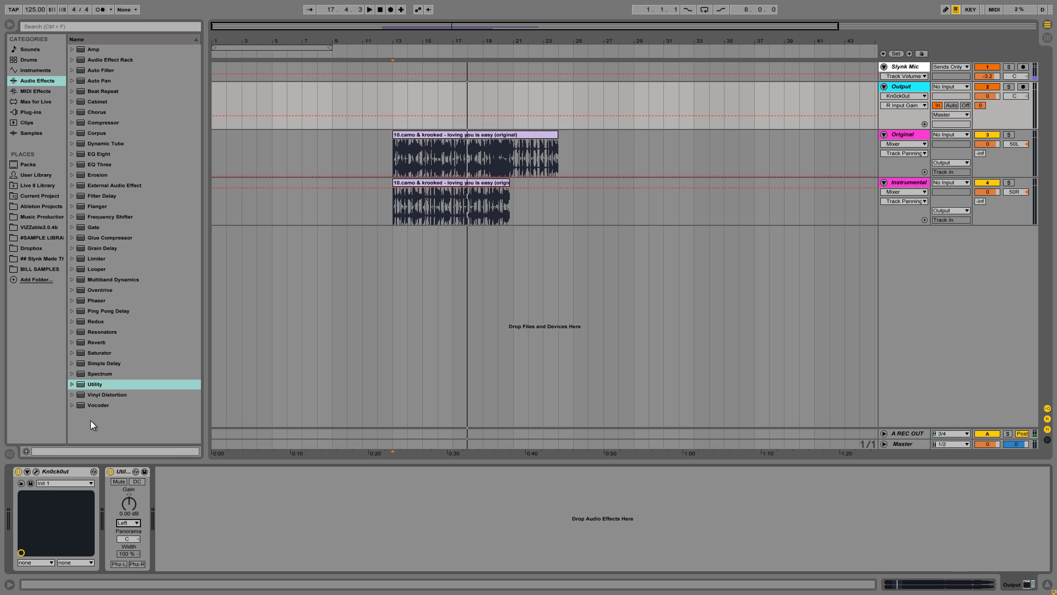
Step: Load a Utility device onto the Instrumental track and set its channel to Left
{"action": "left_click", "coordinate": [36, 472]}
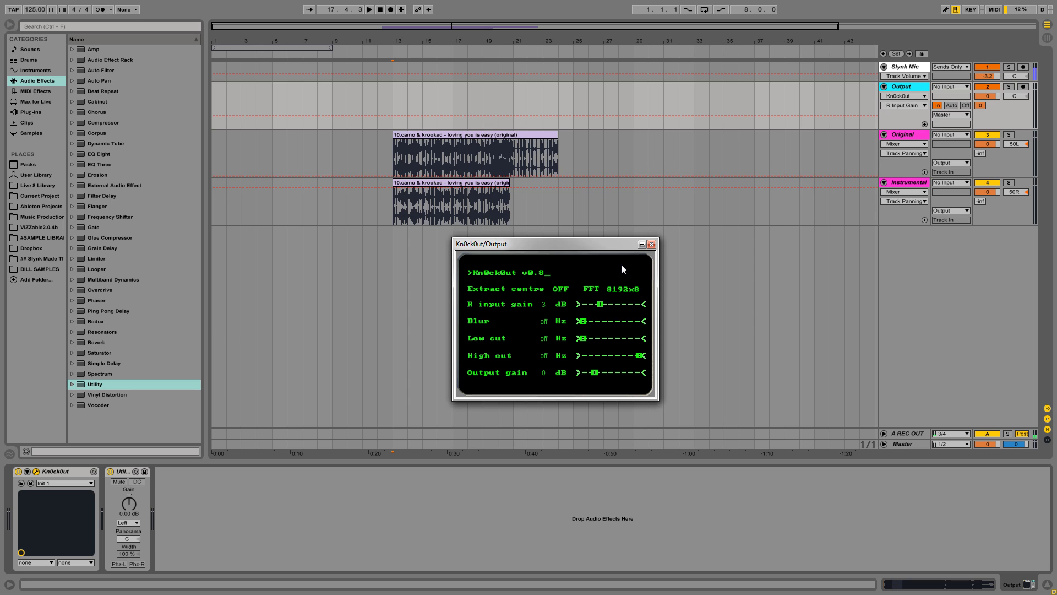
{"action": "left_click", "coordinate": [651, 243]}
{"action": "left_click", "coordinate": [895, 183]}
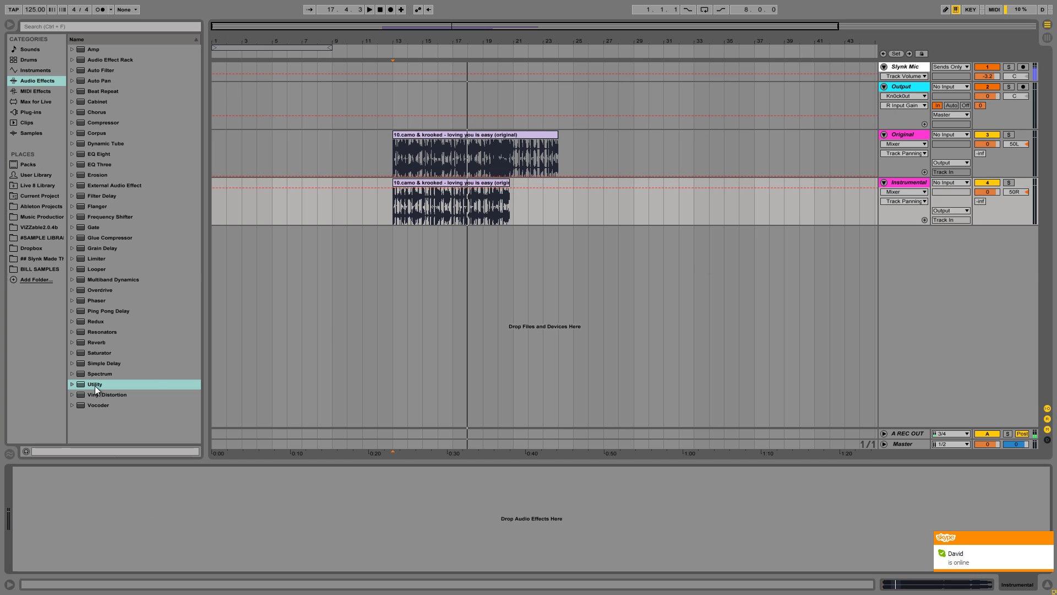
{"action": "left_click", "coordinate": [452, 184]}
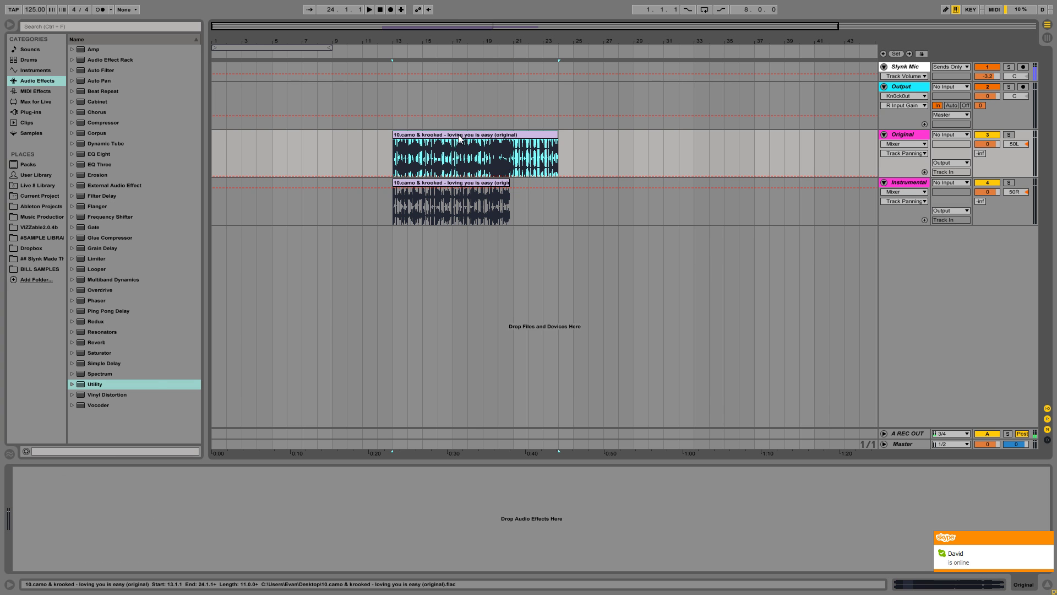
{"action": "double_click", "coordinate": [95, 388]}
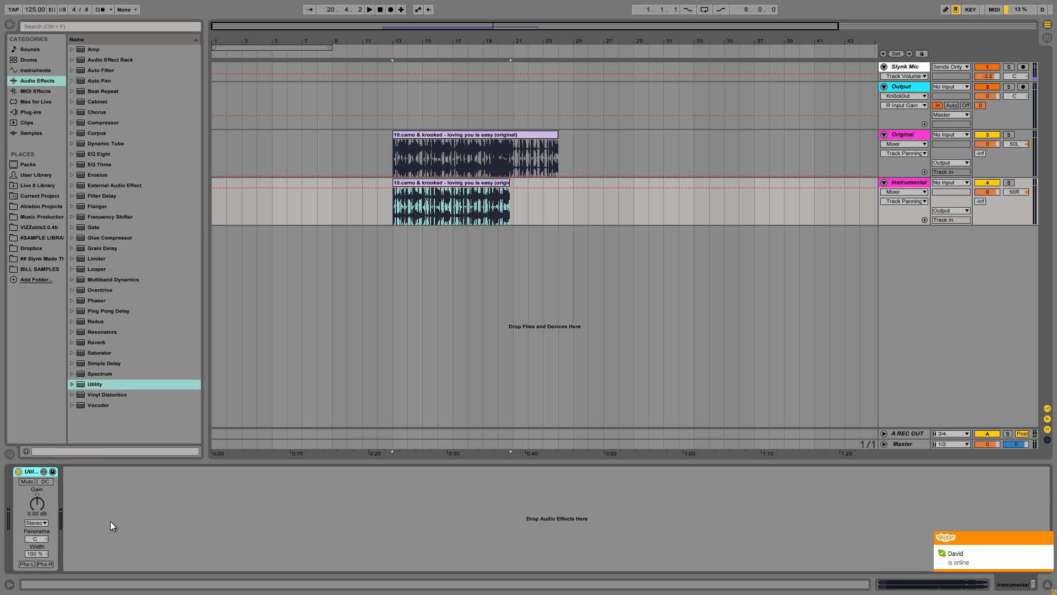
{"action": "left_click", "coordinate": [36, 522]}
{"action": "left_click", "coordinate": [35, 523]}
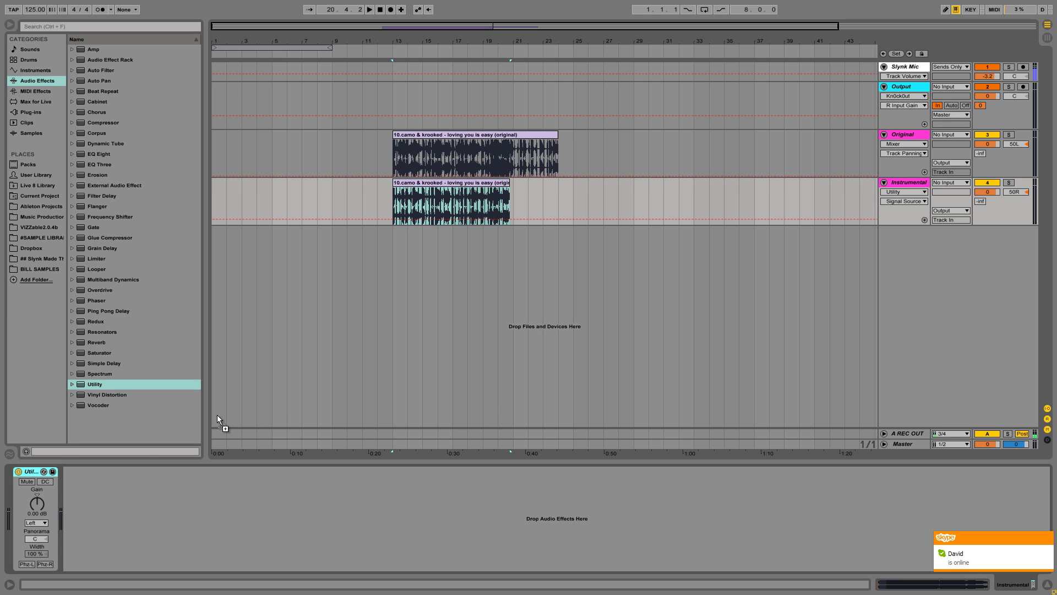
{"action": "left_click", "coordinate": [911, 138]}
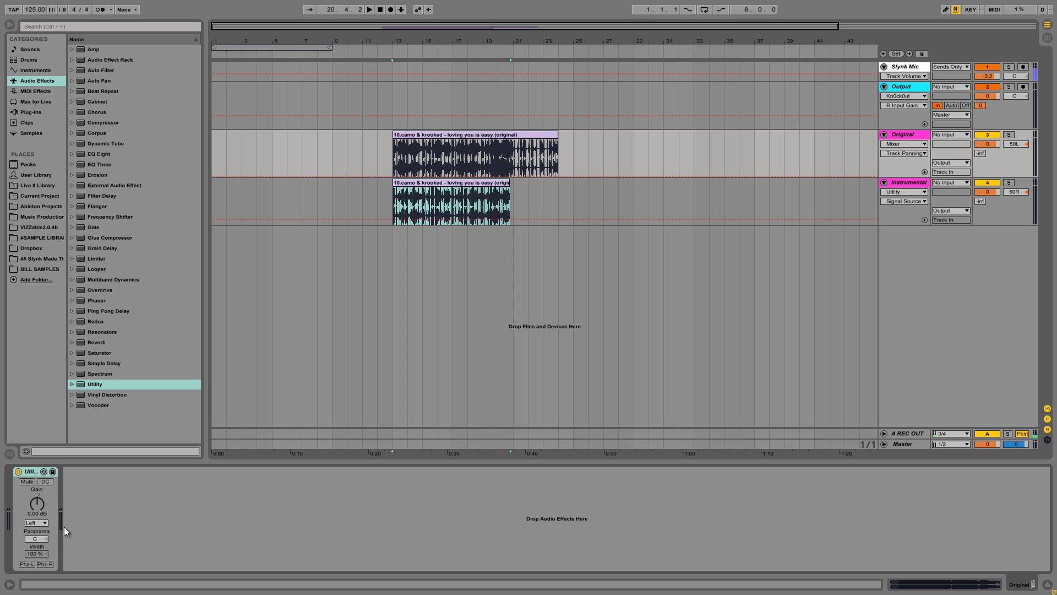
Step: Pan the Output track to 50L and rename it 'Output L'
{"action": "left_click", "coordinate": [1016, 96]}
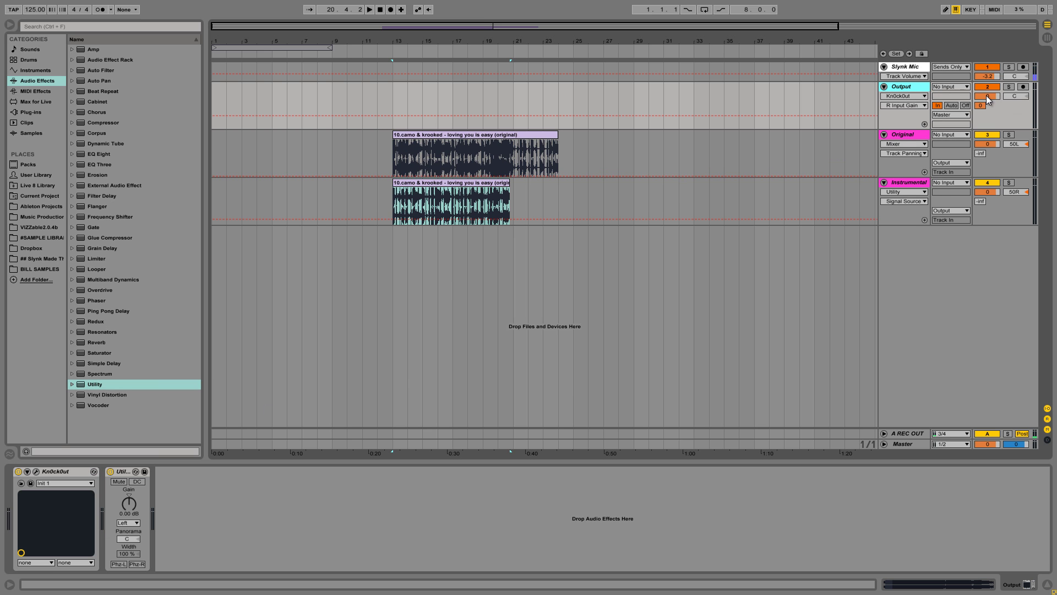
{"action": "left_click", "coordinate": [1016, 97]}
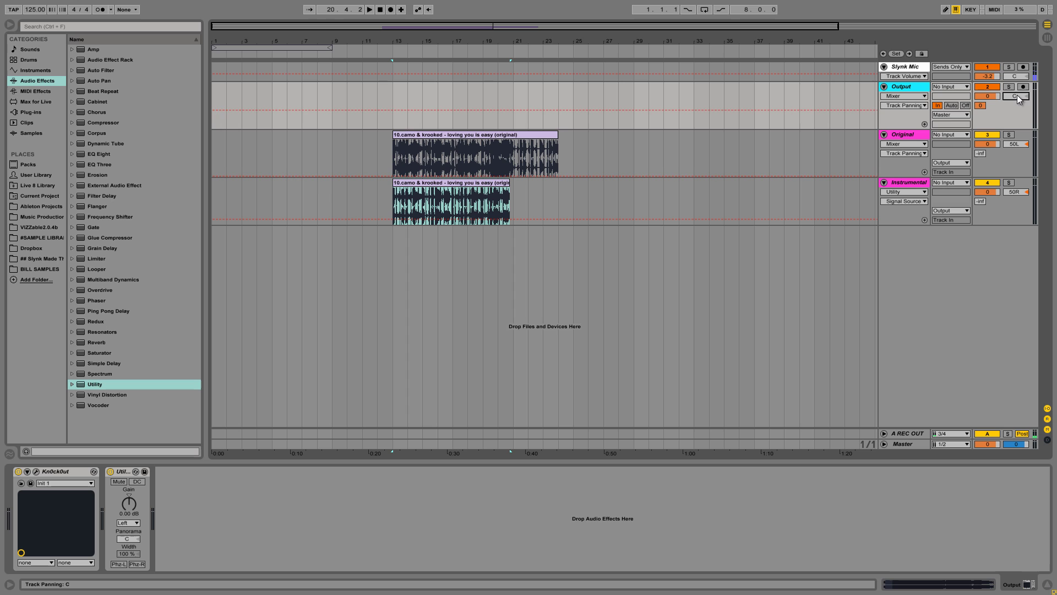
{"action": "left_click_drag", "start_coordinate": [1016, 96], "coordinate": [1017, 99]}
{"action": "right_click", "coordinate": [914, 87]}
{"action": "left_click", "coordinate": [931, 126]}
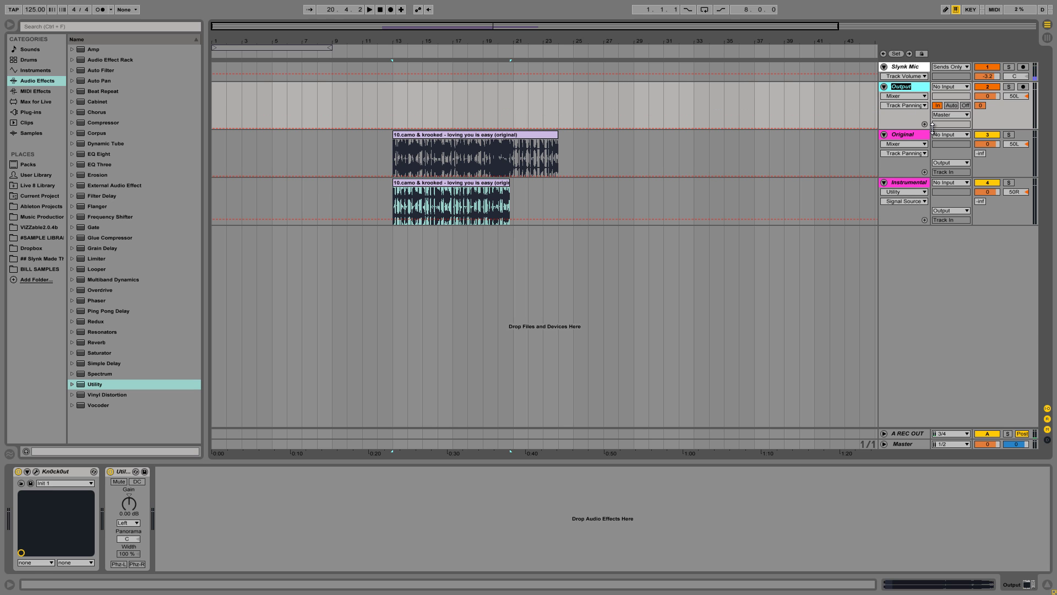
{"action": "key", "text": "Right"}
{"action": "key", "text": "Return"}
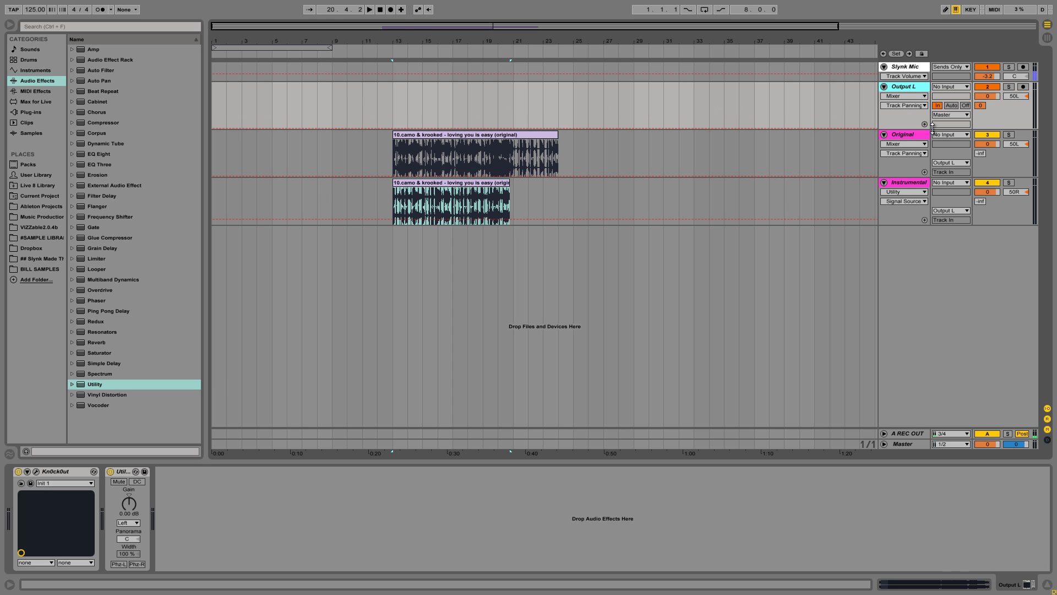
Step: Collapse the Instrumental and Original tracks and select them together with Output L
{"action": "left_click", "coordinate": [884, 182]}
{"action": "left_click", "coordinate": [884, 135]}
{"action": "left_click", "coordinate": [901, 147]}
{"action": "left_click", "coordinate": [903, 99]}
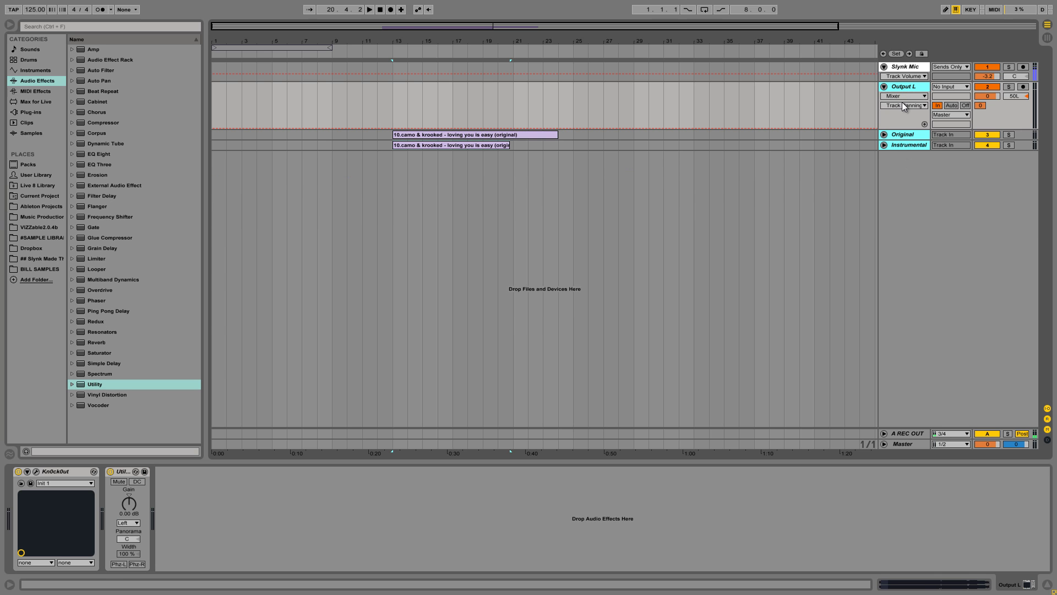
Step: Duplicate the Output L group, rename the copy Output R and pan it to 50R
{"action": "key", "text": "ctrl+d"}
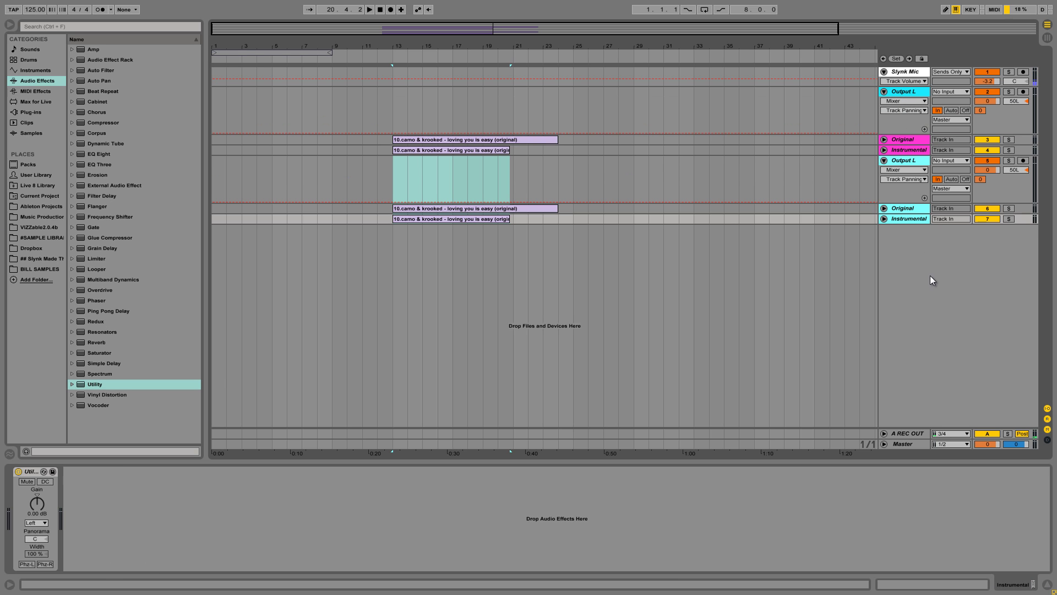
{"action": "right_click", "coordinate": [915, 163]}
{"action": "left_click", "coordinate": [941, 207]}
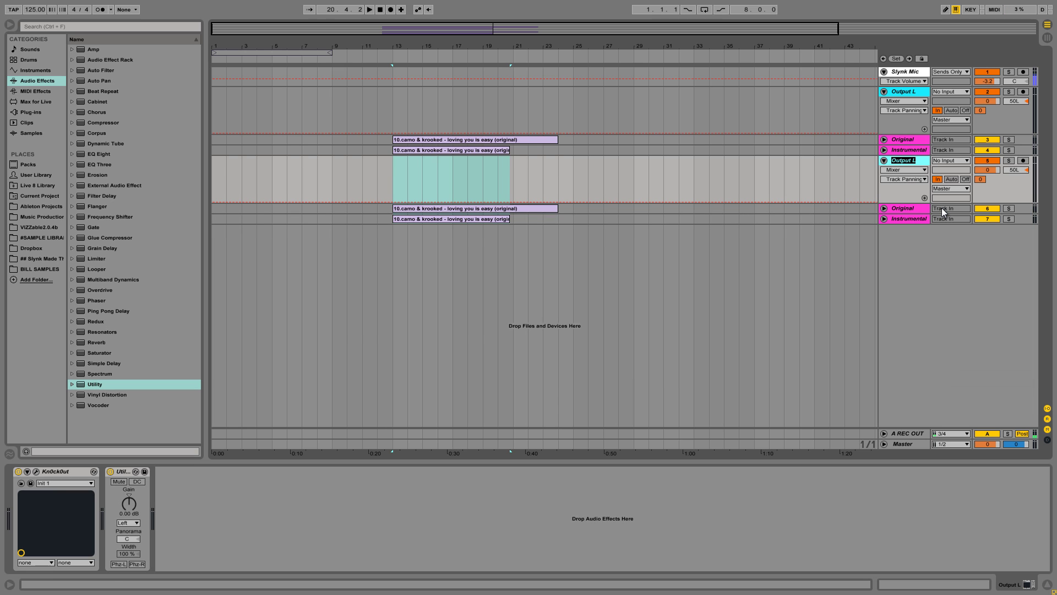
{"action": "key", "text": "Right"}
{"action": "key", "text": "BackSpace"}
{"action": "type", "text": "R"}
{"action": "key", "text": "Return"}
{"action": "left_click_drag", "start_coordinate": [1016, 171], "coordinate": [1015, 116]}
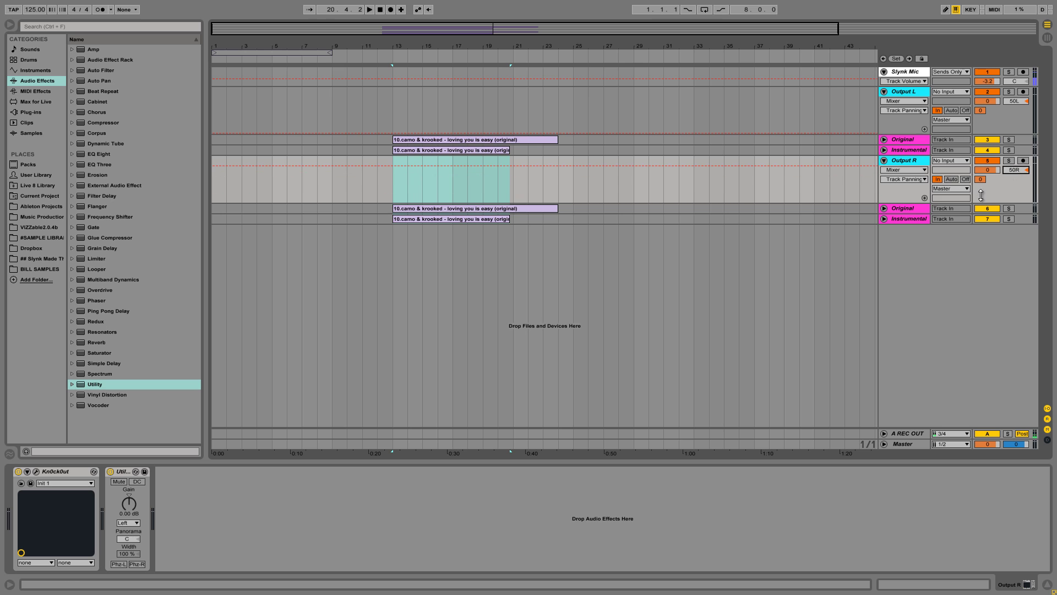
Step: Set the Utility on the copied Original and Instrumental tracks to pass only Right, then select Output R
{"action": "left_click", "coordinate": [906, 208]}
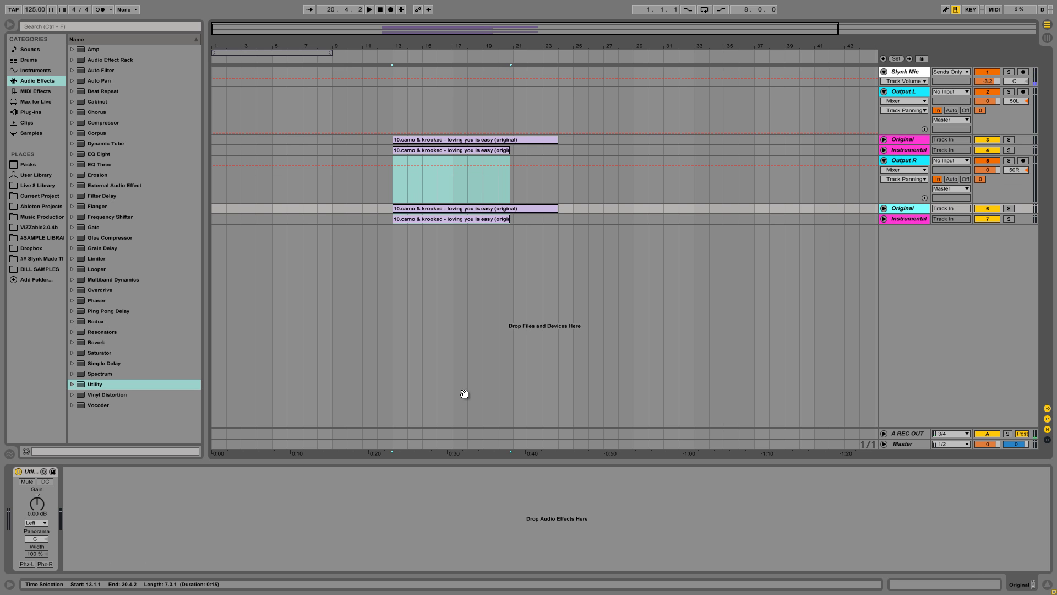
{"action": "left_click", "coordinate": [36, 523]}
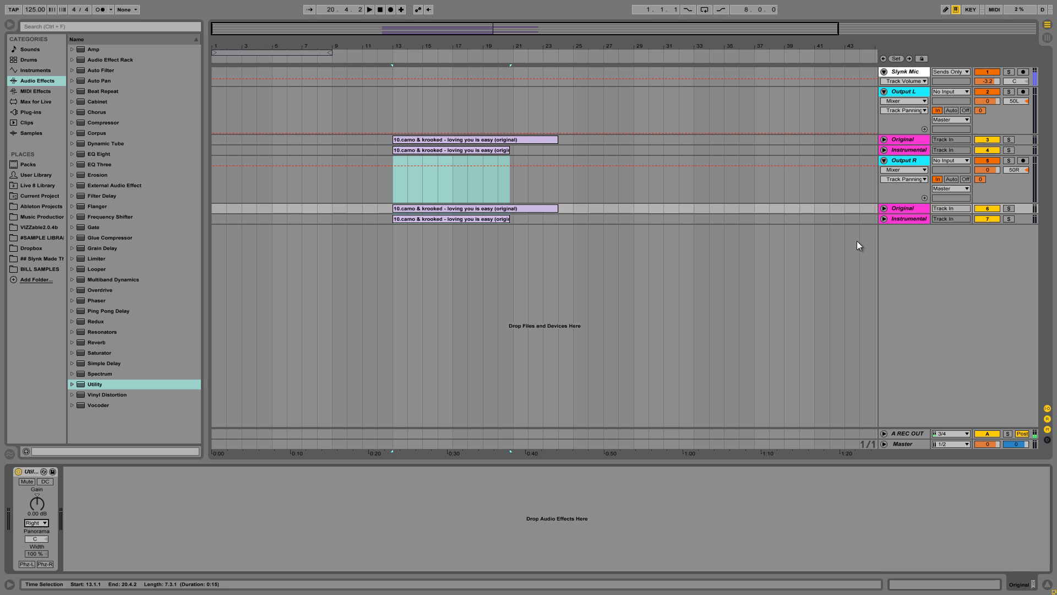
{"action": "left_click", "coordinate": [894, 218]}
{"action": "left_click", "coordinate": [44, 524]}
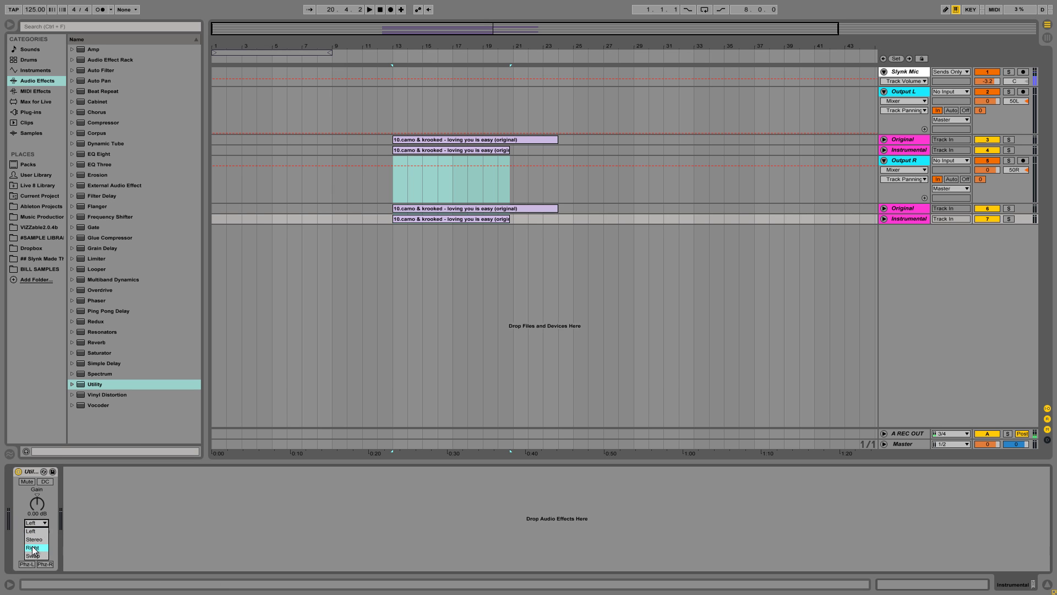
{"action": "left_click", "coordinate": [37, 544]}
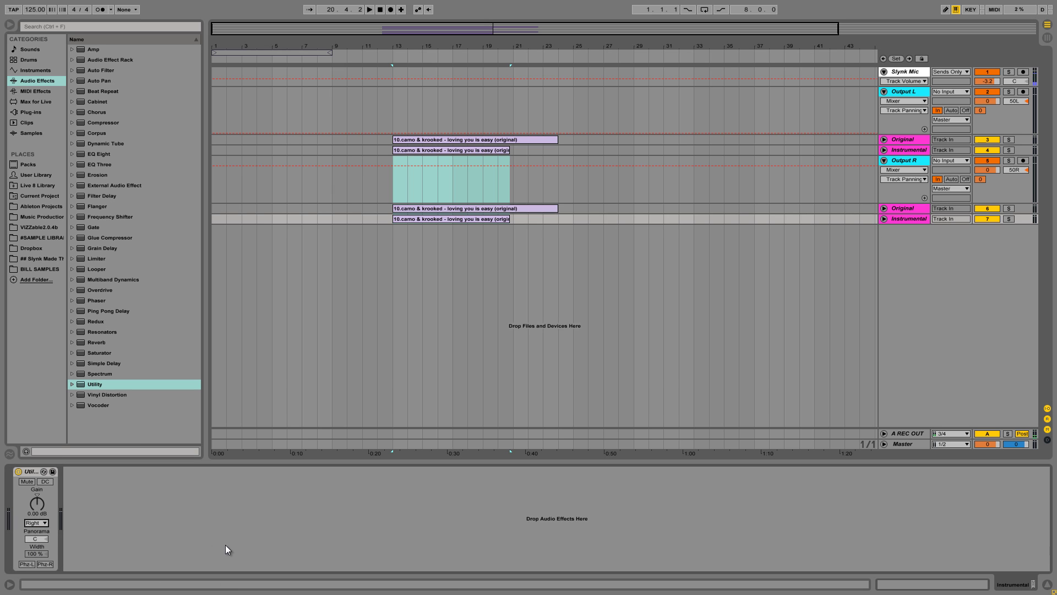
{"action": "left_click", "coordinate": [762, 194]}
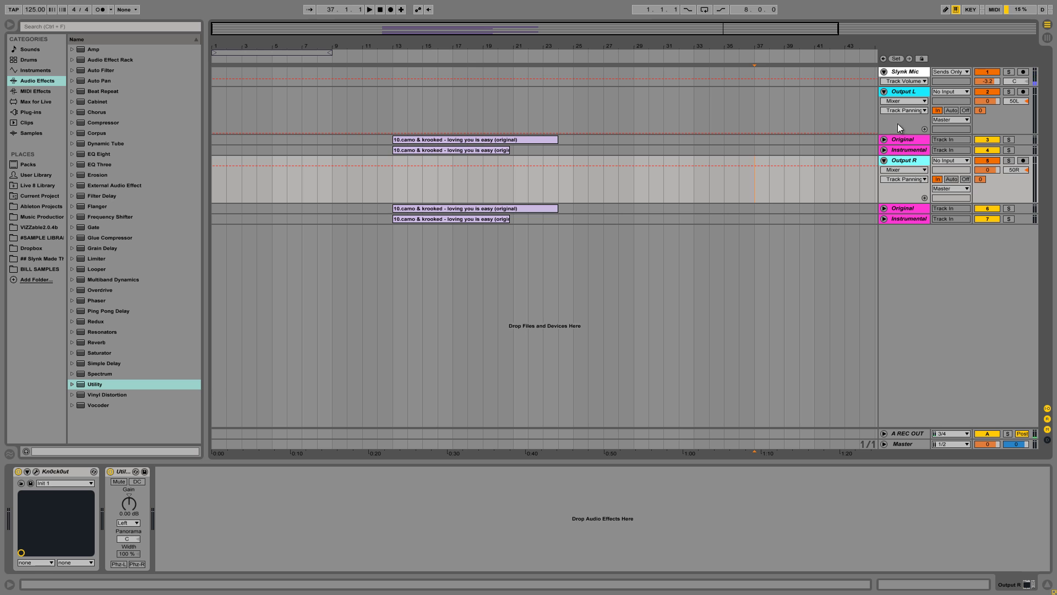
Step: Set the playback start at bar 13 and play the split acapella from there twice
{"action": "left_click", "coordinate": [925, 97]}
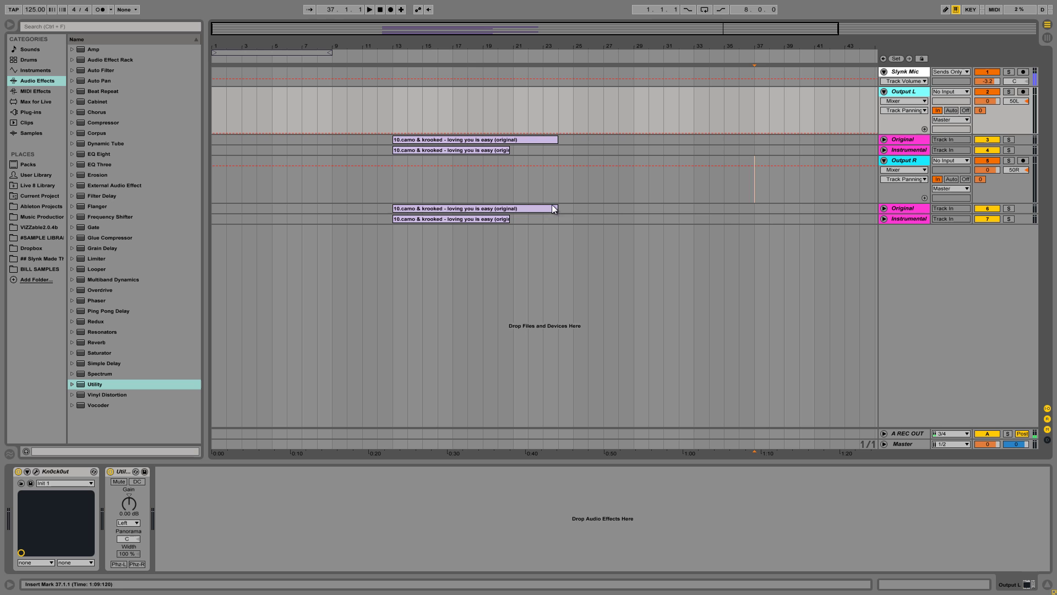
{"action": "left_click", "coordinate": [395, 189]}
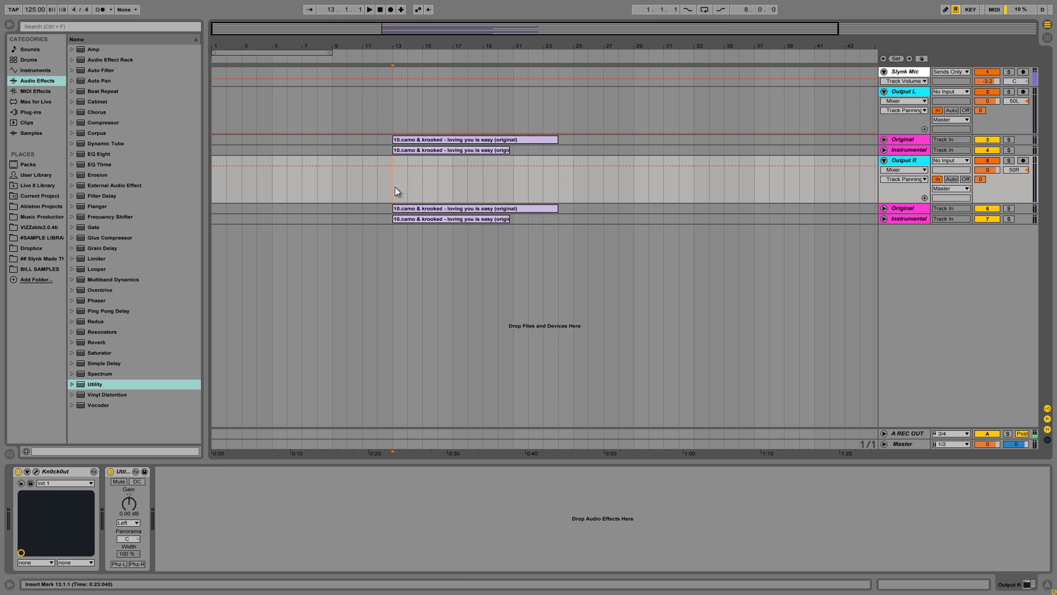
{"action": "key", "text": "space"}
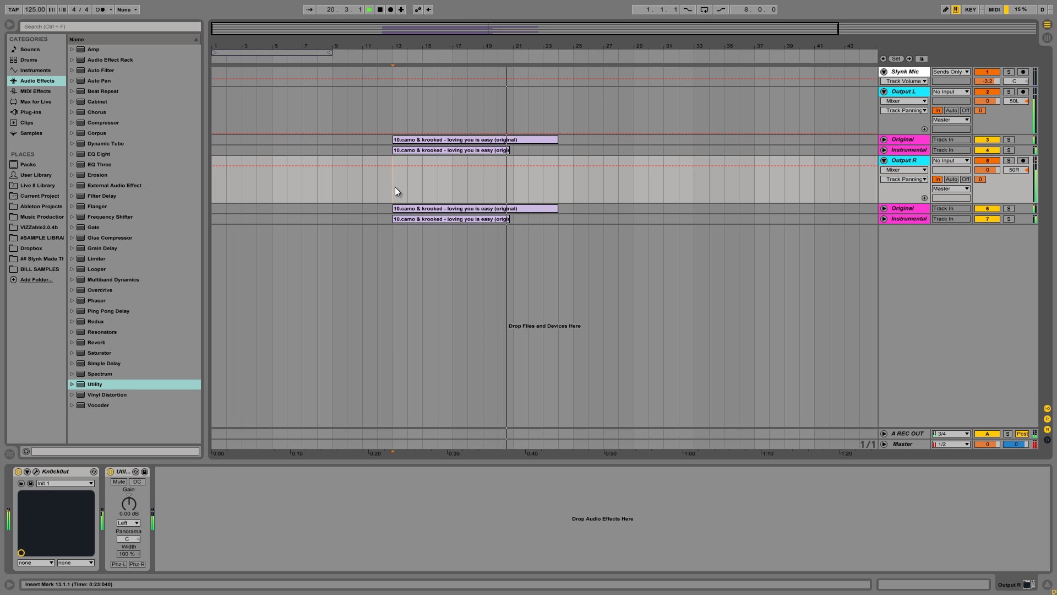
{"action": "key", "text": "space"}
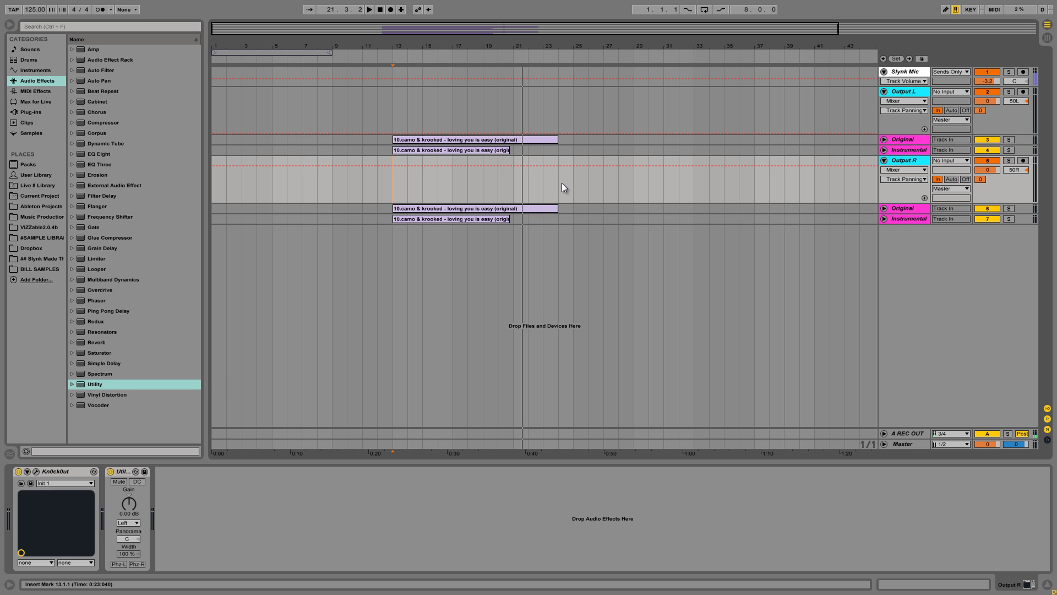
{"action": "key", "text": "space"}
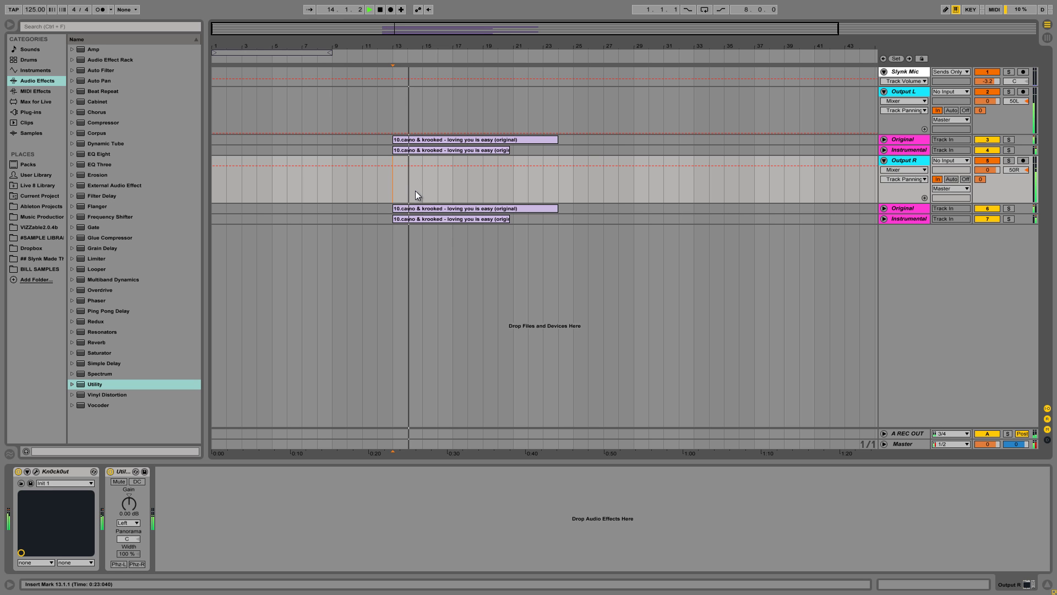
{"action": "key", "text": "space"}
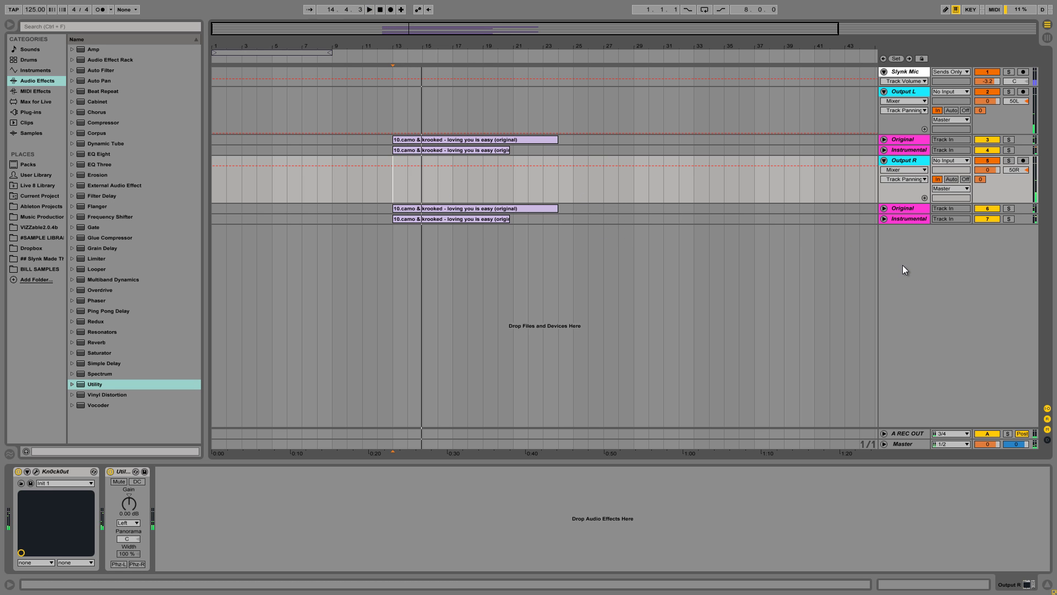
Step: Insert a new audio track and route both Output R and Output L into it
{"action": "right_click", "coordinate": [917, 264]}
{"action": "left_click", "coordinate": [933, 270]}
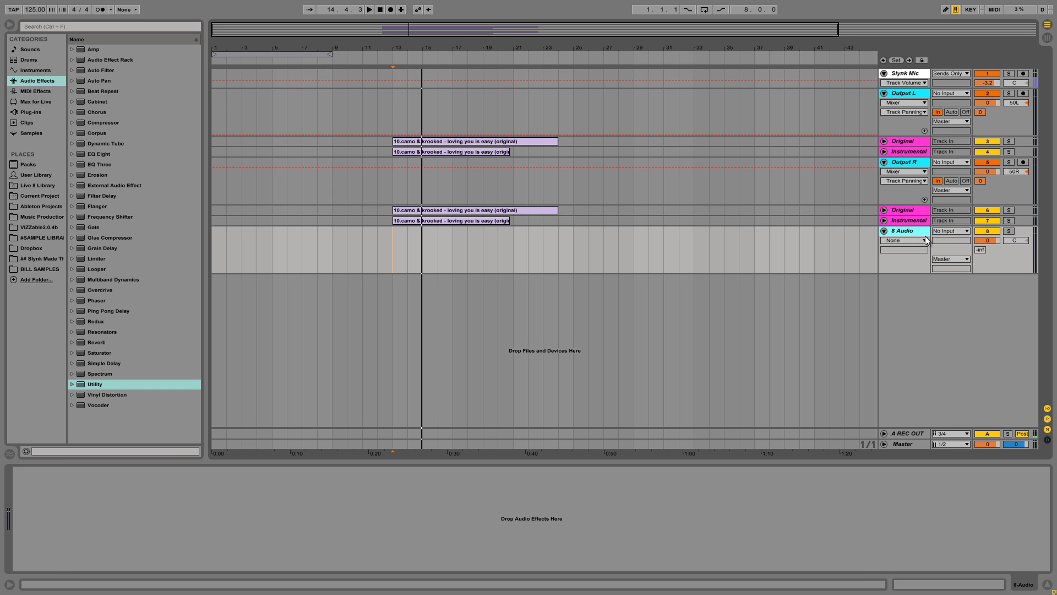
{"action": "left_click", "coordinate": [962, 191]}
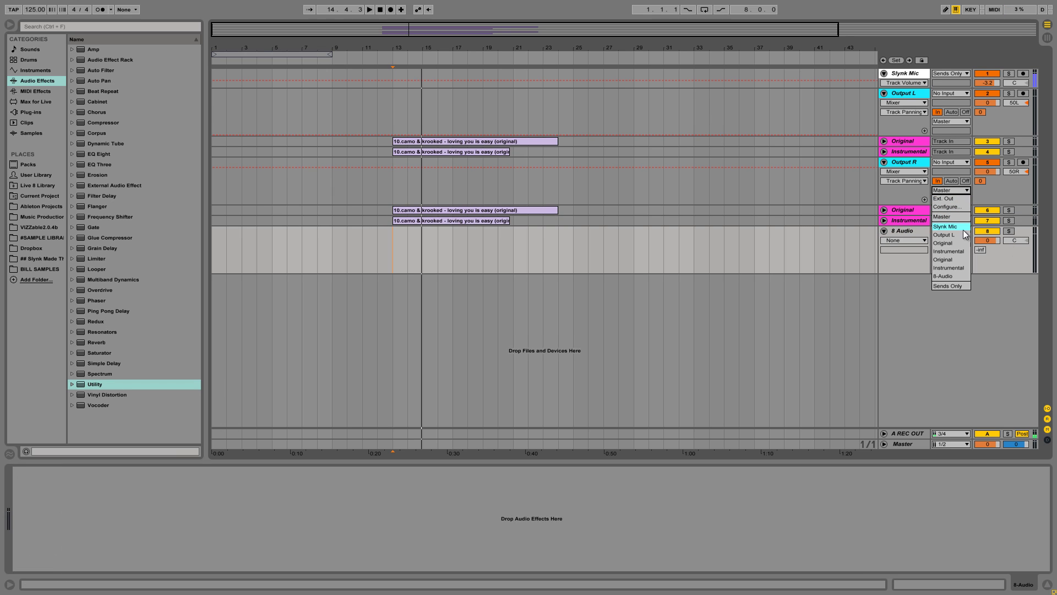
{"action": "left_click", "coordinate": [960, 270]}
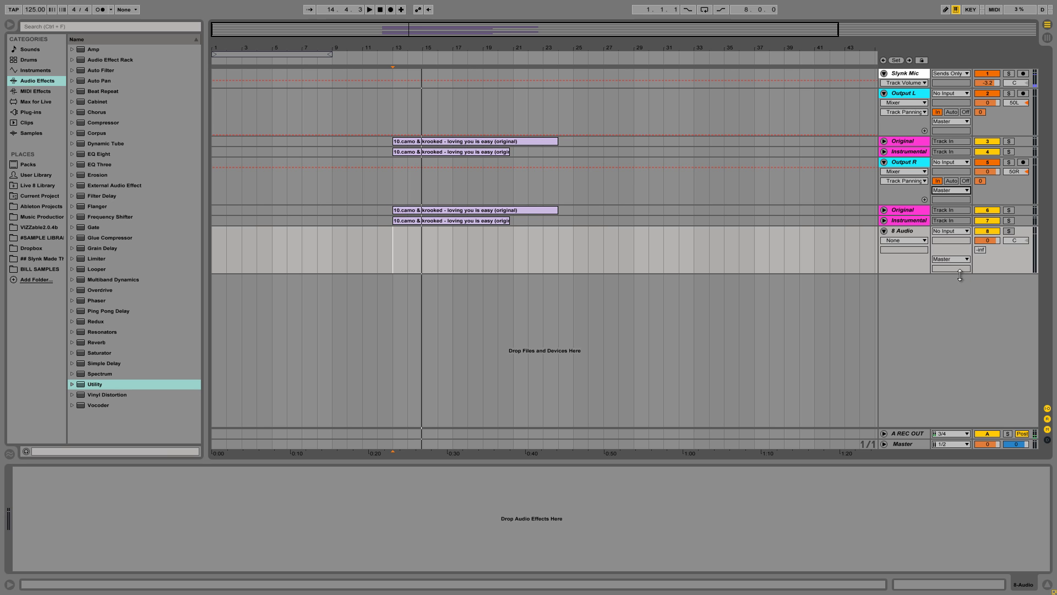
{"action": "left_click", "coordinate": [959, 122]}
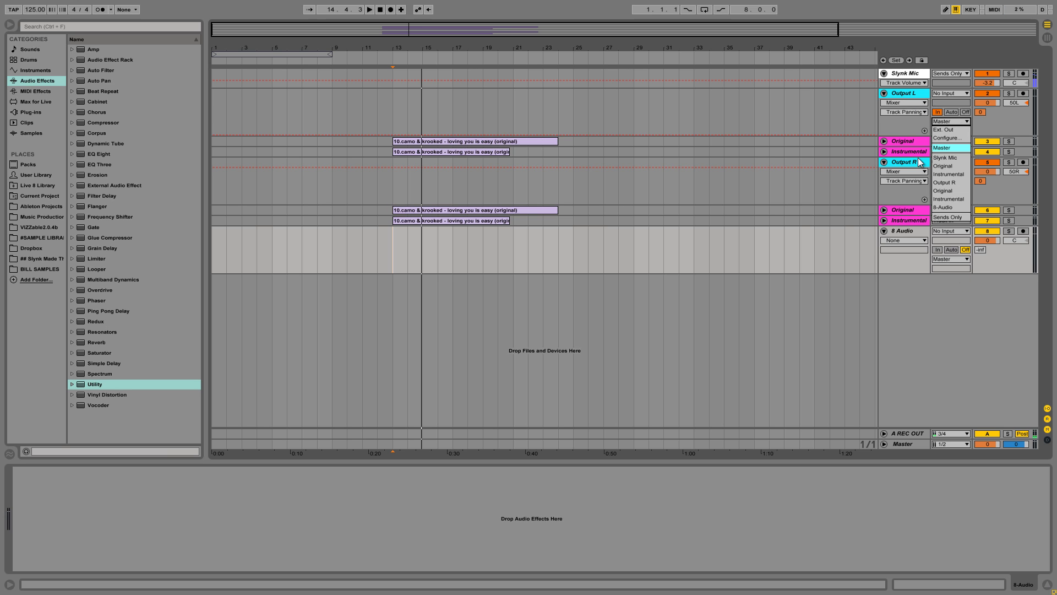
{"action": "left_click", "coordinate": [956, 208]}
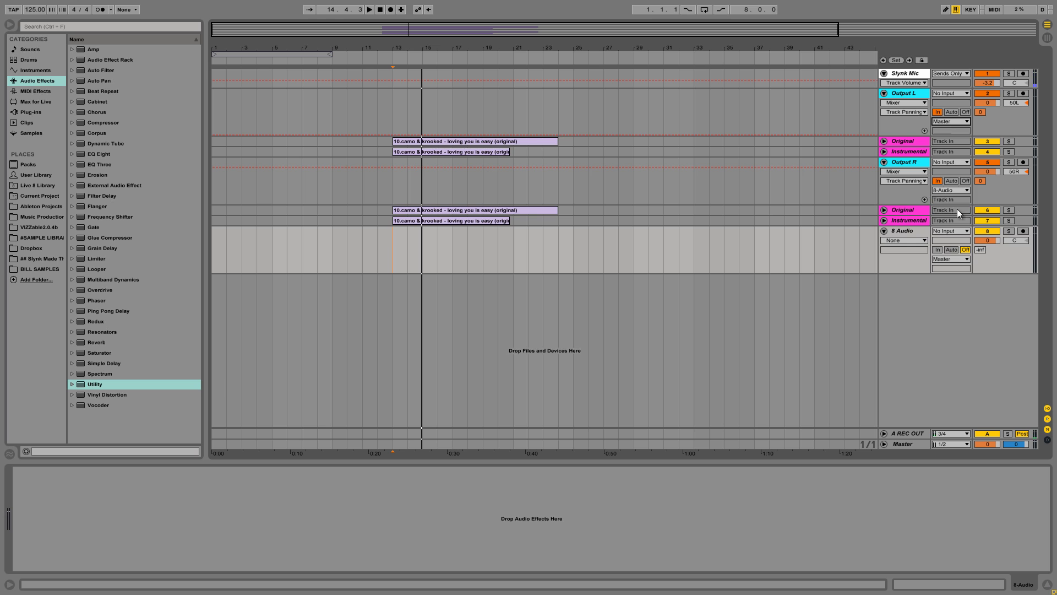
Step: Rename the new audio track MASTER and colour it green
{"action": "right_click", "coordinate": [899, 231]}
{"action": "left_click", "coordinate": [937, 273]}
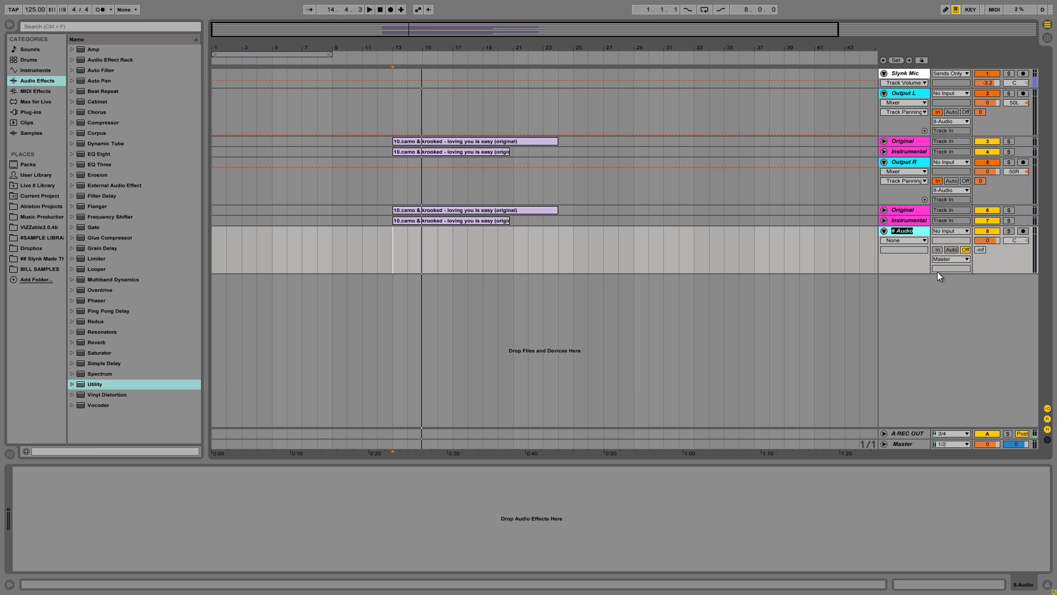
{"action": "type", "text": "MASTER"}
{"action": "key", "text": "Return"}
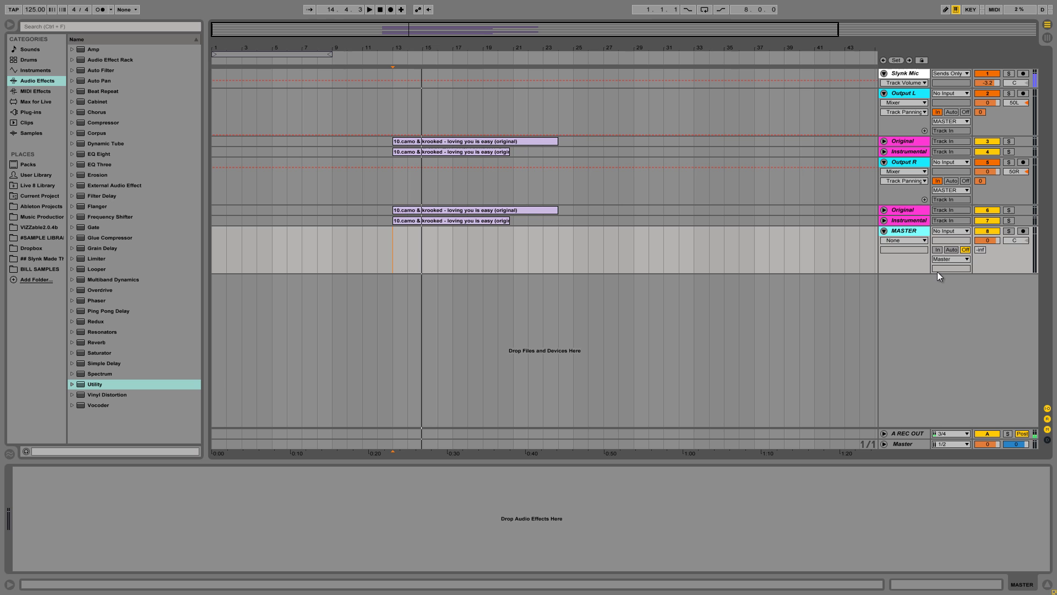
{"action": "right_click", "coordinate": [907, 235]}
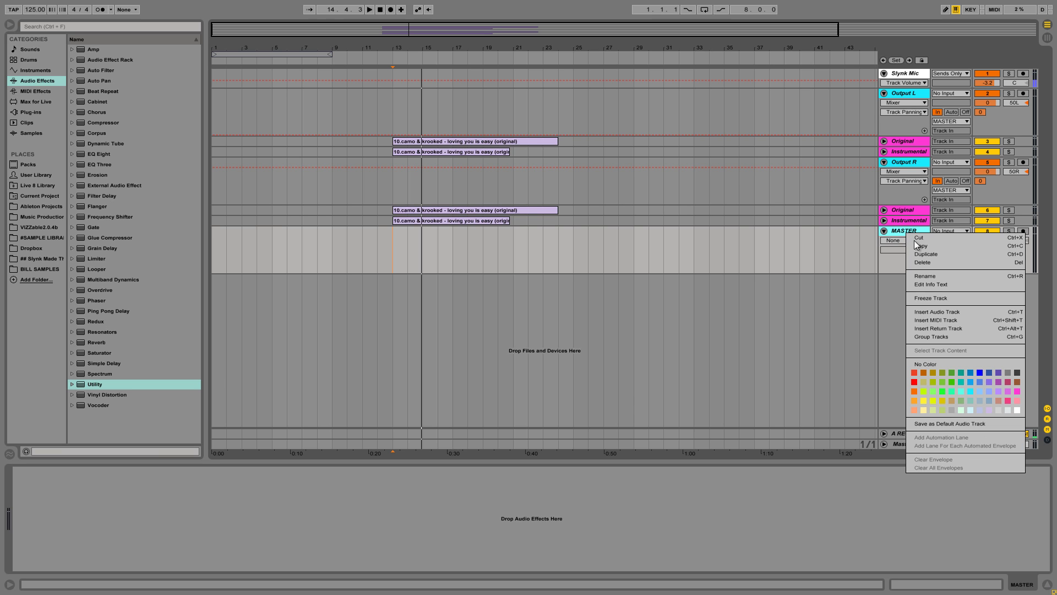
{"action": "left_click", "coordinate": [942, 391]}
Step: Turn on In monitoring for MASTER and raise its send to A-REC OUT to 0 dB
{"action": "key", "text": "space"}
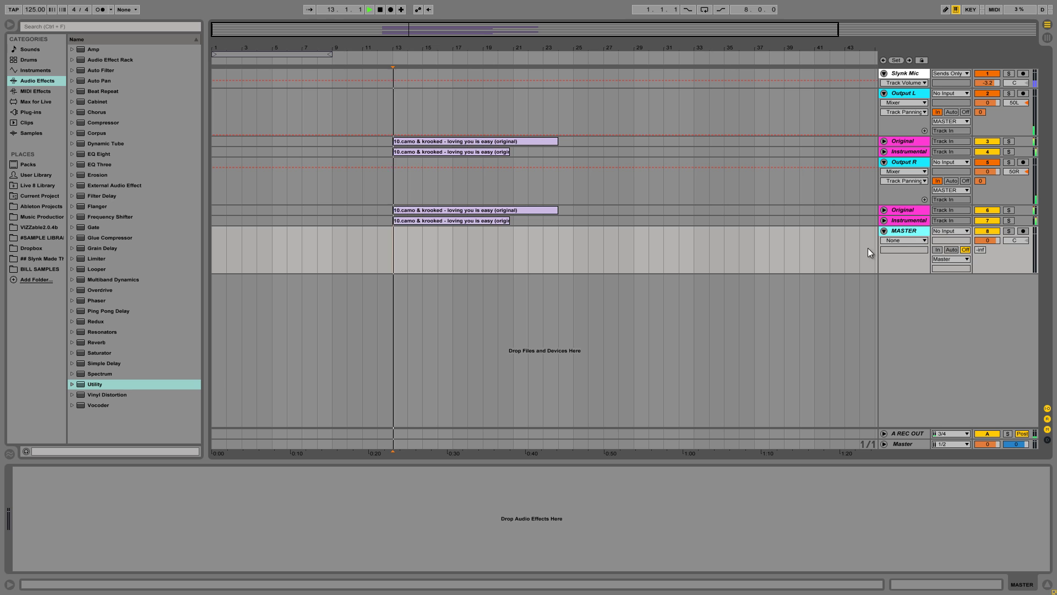
{"action": "key", "text": "space"}
{"action": "left_click", "coordinate": [937, 249]}
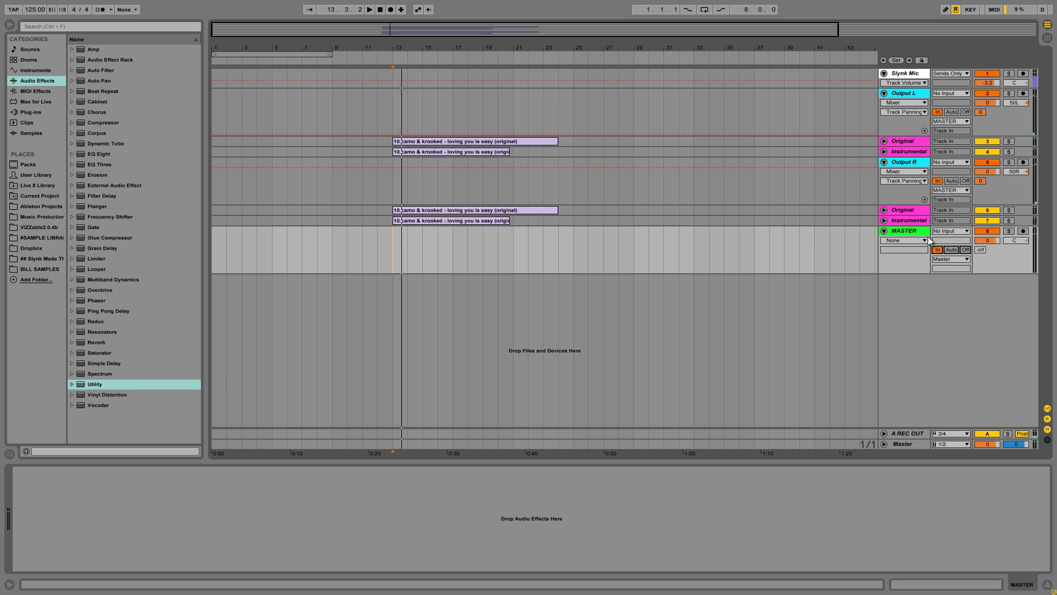
{"action": "key", "text": "space"}
{"action": "key", "text": "space"}
{"action": "left_click_drag", "start_coordinate": [980, 250], "coordinate": [981, 220]}
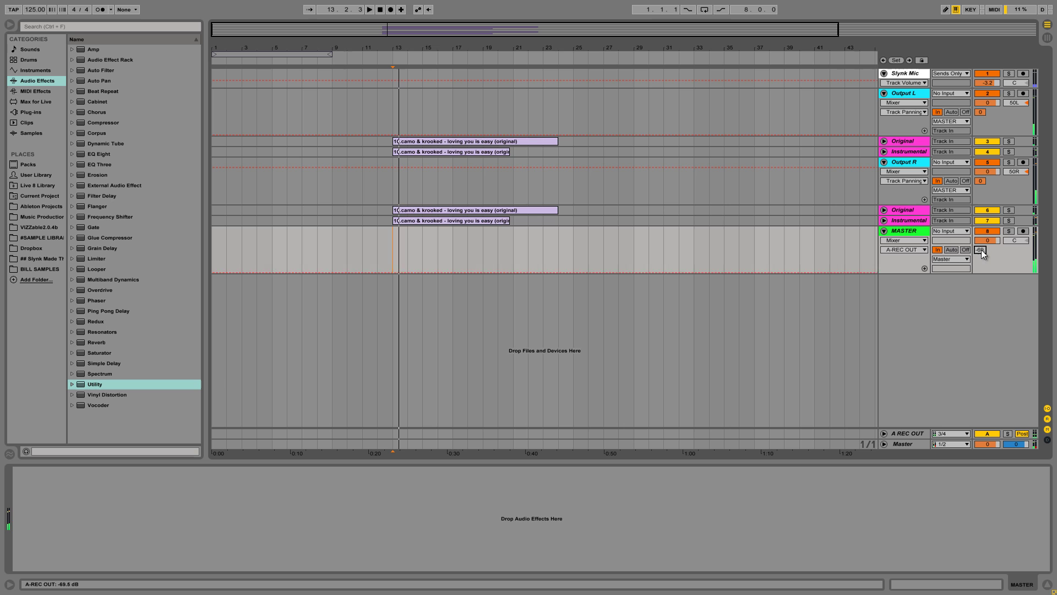
{"action": "key", "text": "space"}
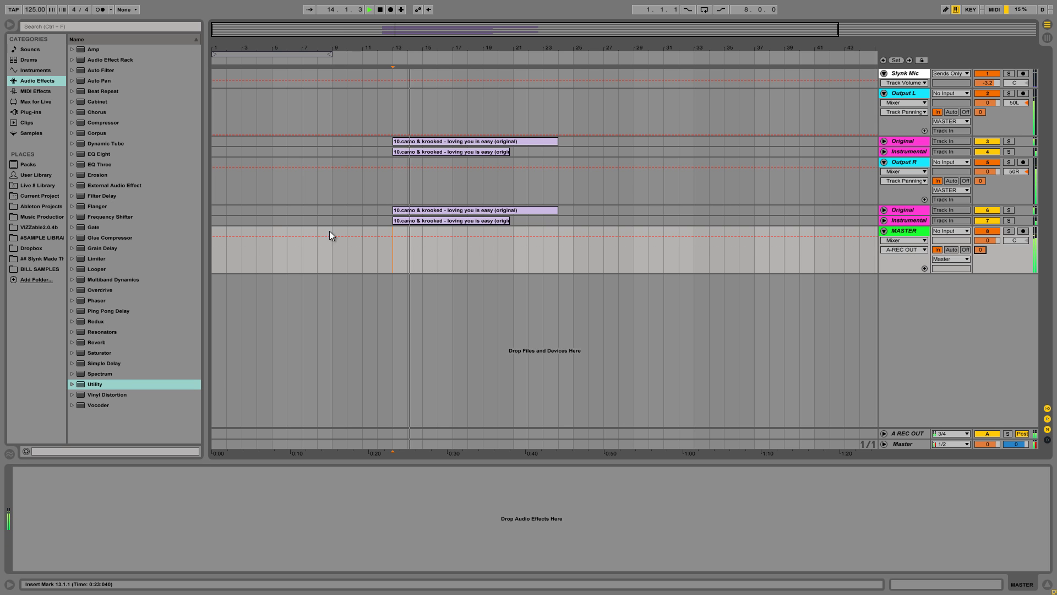
Step: Add EQ Eight to the MASTER track and boost its top band into a high shelf
{"action": "left_click", "coordinate": [989, 240]}
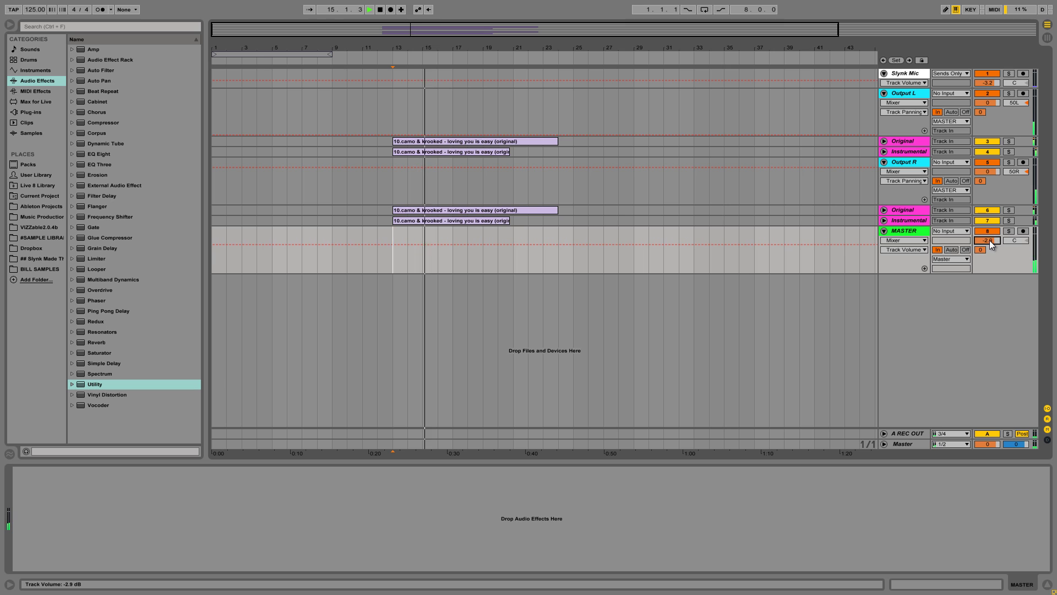
{"action": "key", "text": "space"}
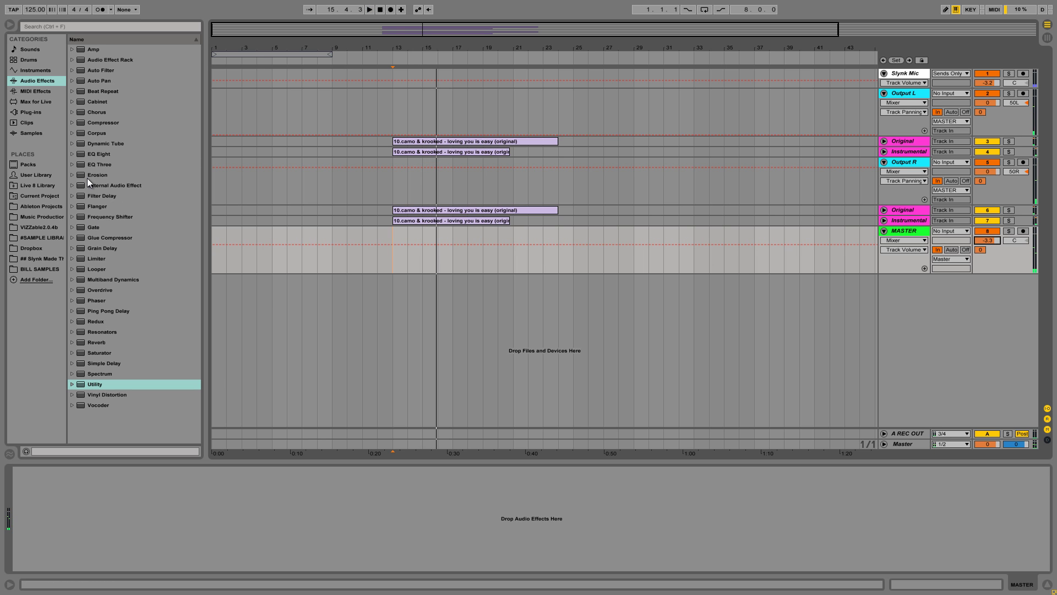
{"action": "left_click_drag", "start_coordinate": [80, 153], "coordinate": [329, 531]}
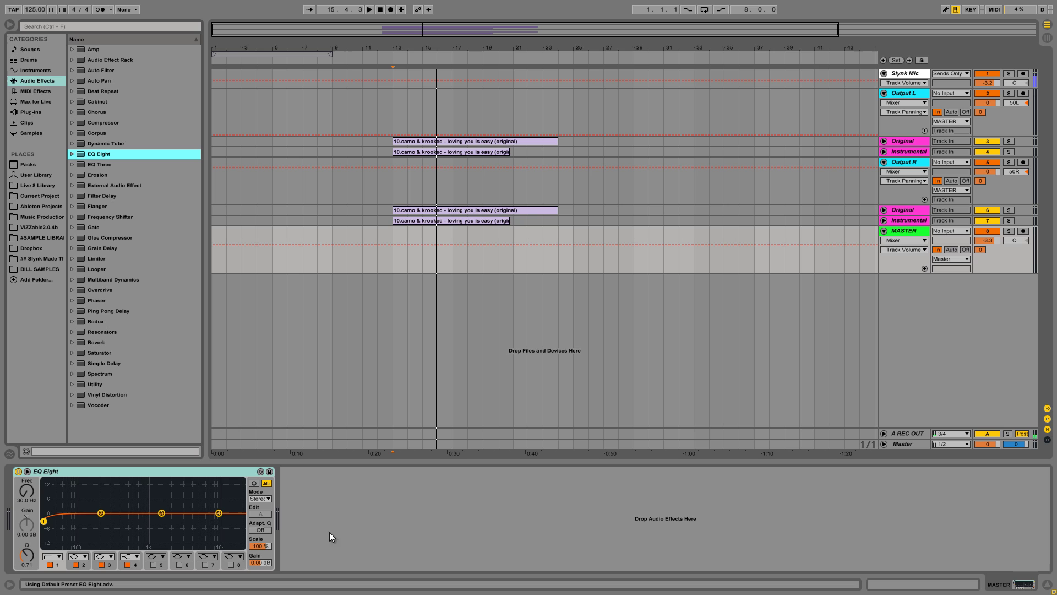
{"action": "left_click_drag", "start_coordinate": [219, 512], "coordinate": [216, 487]}
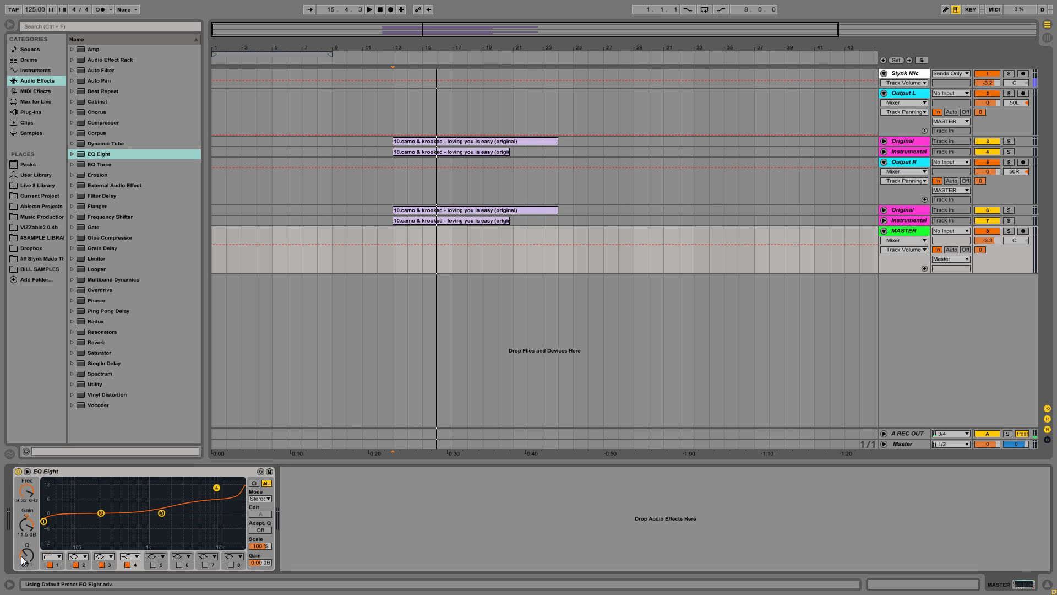
{"action": "left_click_drag", "start_coordinate": [24, 558], "coordinate": [22, 561]}
Step: Make the lowest EQ band a steep low cut near 147 Hz and retune the shelf to 6.59 kHz, +14.5 dB
{"action": "left_click_drag", "start_coordinate": [44, 521], "coordinate": [100, 523]}
{"action": "left_click", "coordinate": [55, 557]}
{"action": "left_click", "coordinate": [54, 492]}
{"action": "key", "text": "space"}
{"action": "mouse_move", "coordinate": [216, 487]}
{"action": "left_mouse_down"}
{"action": "mouse_move", "coordinate": [206, 482]}
{"action": "mouse_move", "coordinate": [164, 510]}
{"action": "mouse_move", "coordinate": [192, 491]}
{"action": "mouse_move", "coordinate": [213, 507]}
{"action": "left_mouse_up"}
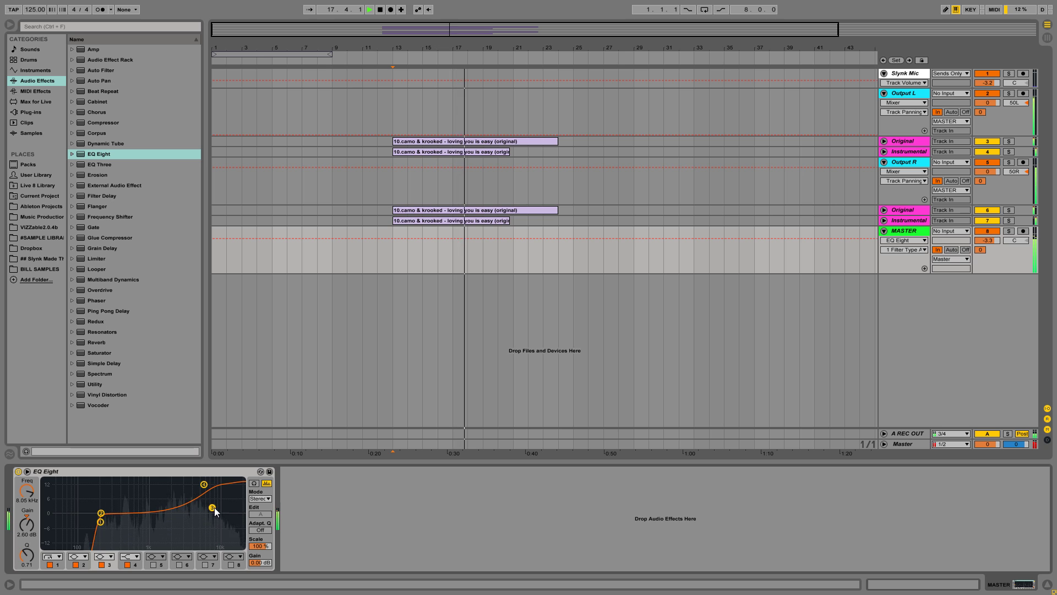
{"action": "key", "text": "space"}
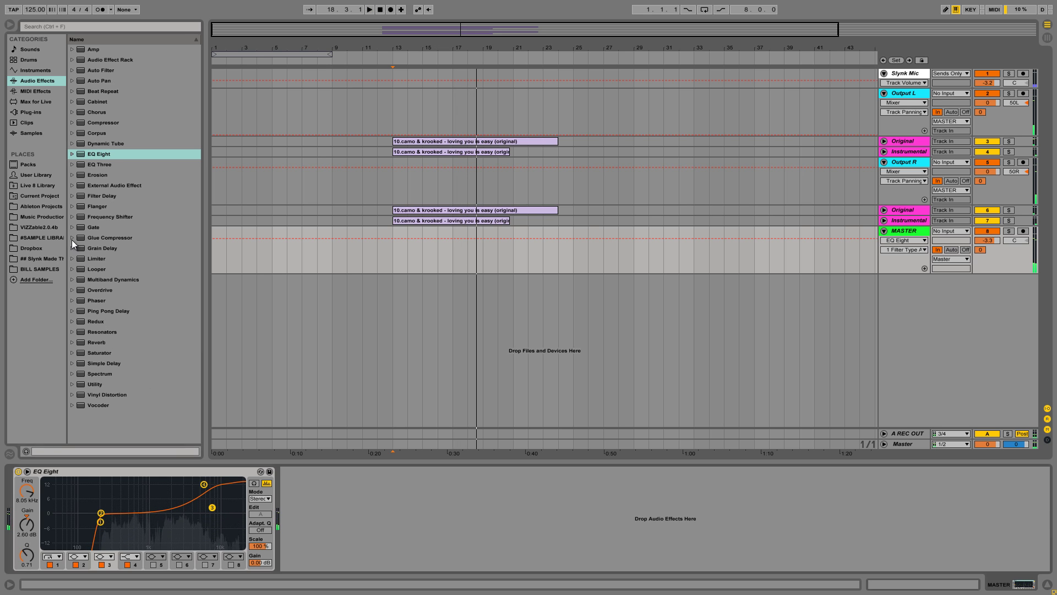
Step: Load Glue Compressor's 'Mastering - gentle limiter' preset after EQ Eight and play to hear it
{"action": "left_click", "coordinate": [72, 237]}
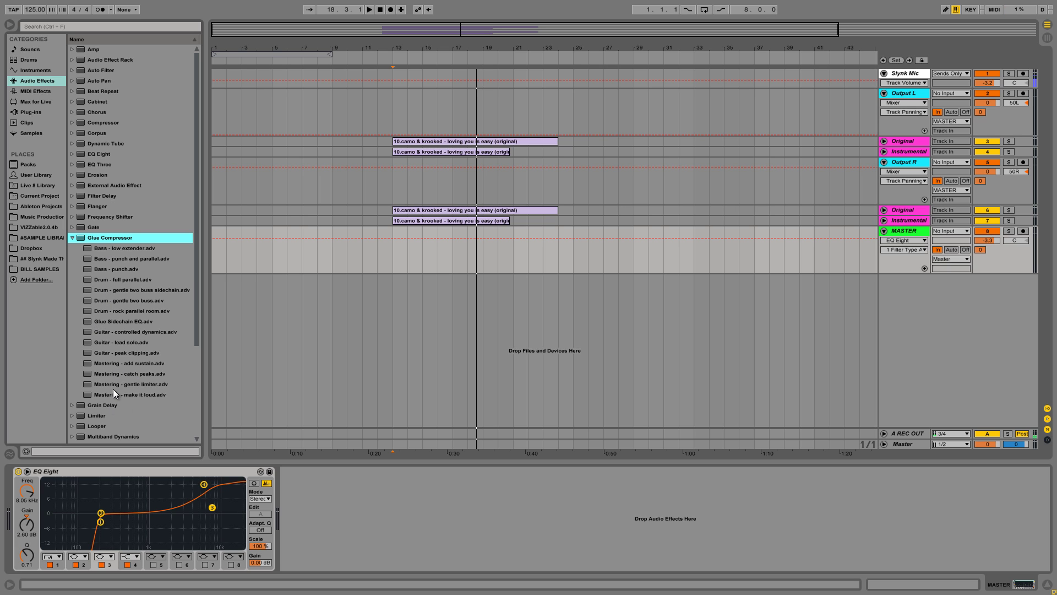
{"action": "left_click_drag", "start_coordinate": [108, 382], "coordinate": [414, 533]}
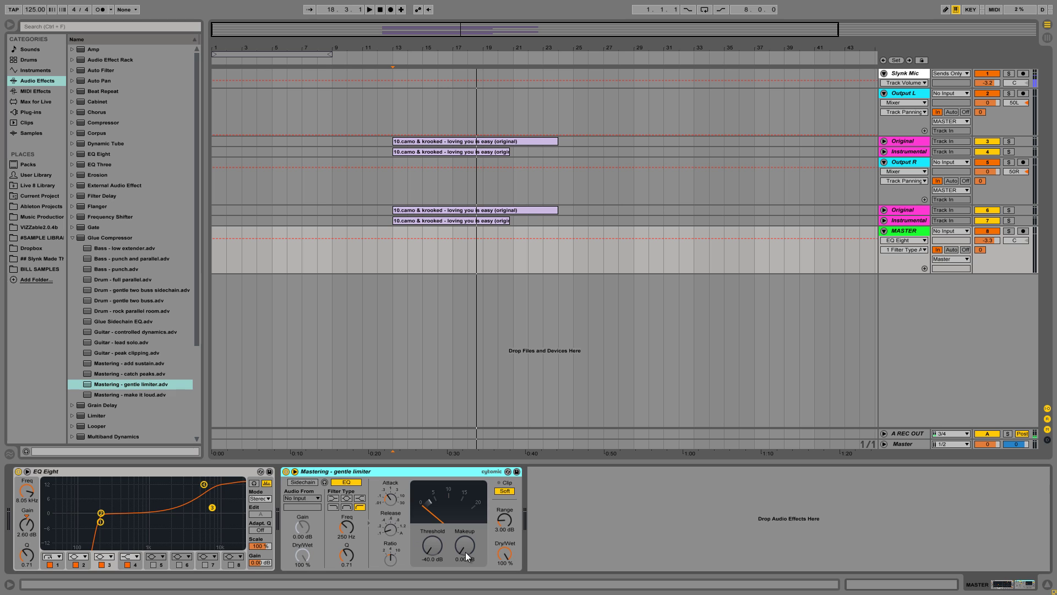
{"action": "key", "text": "space"}
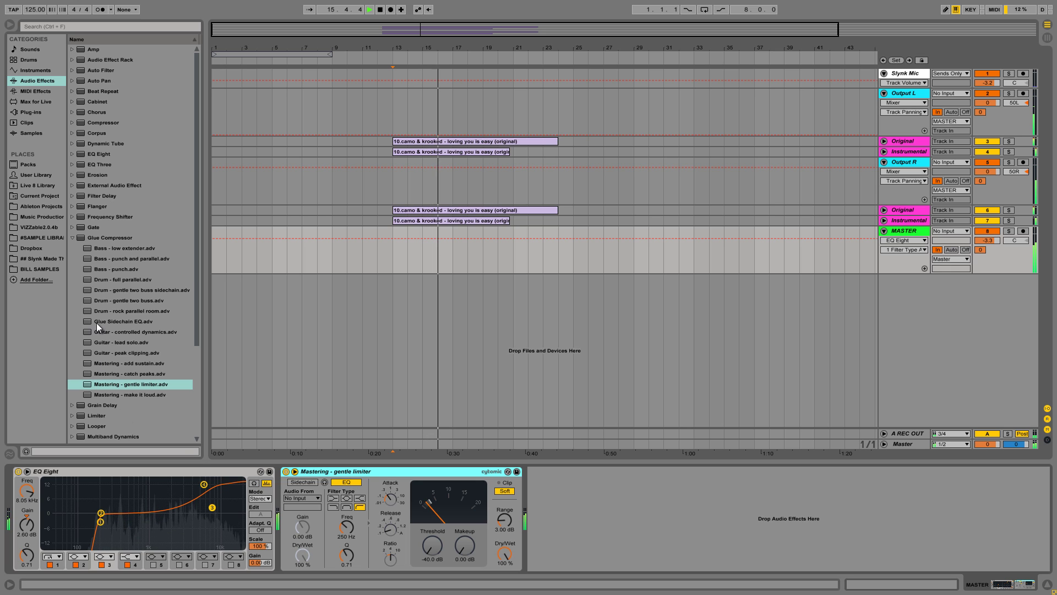
{"action": "key", "text": "space"}
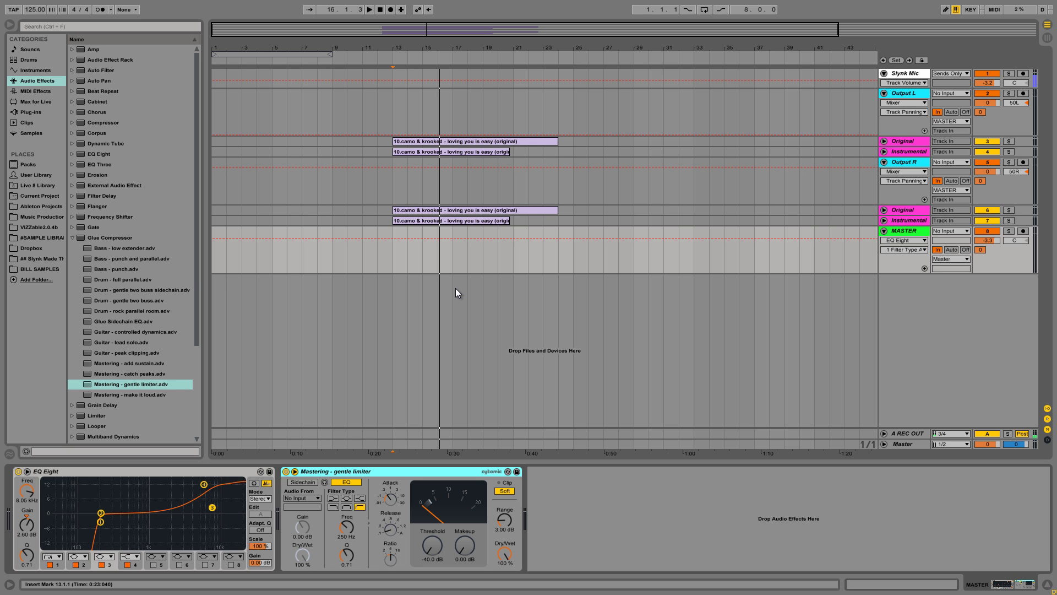
Step: Select the Original track, then the Instrumental track under Output R to show its Right-only Utility
{"action": "left_click", "coordinate": [910, 210]}
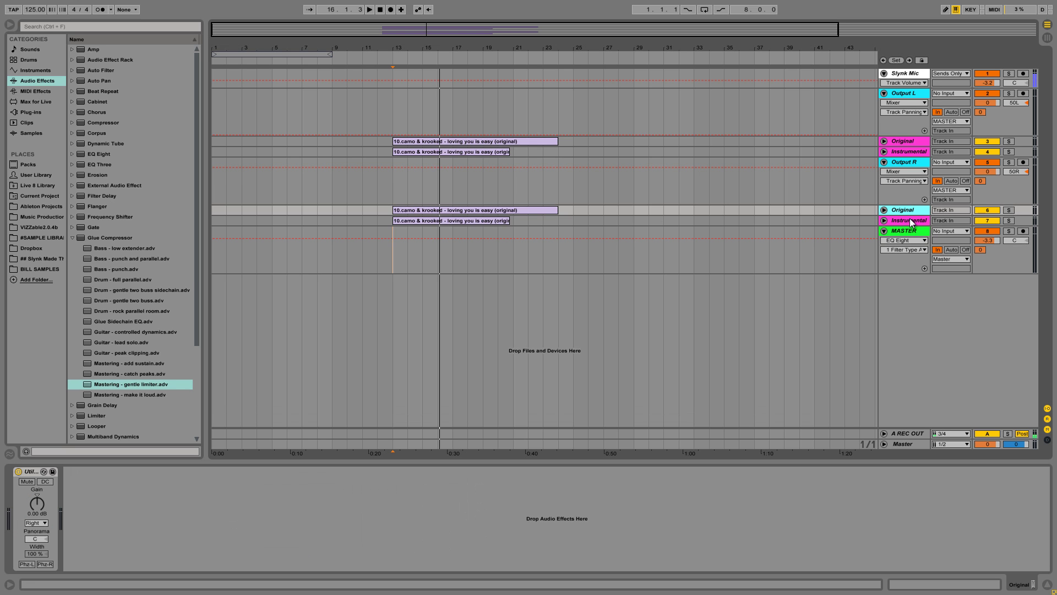
{"action": "left_click", "coordinate": [910, 219]}
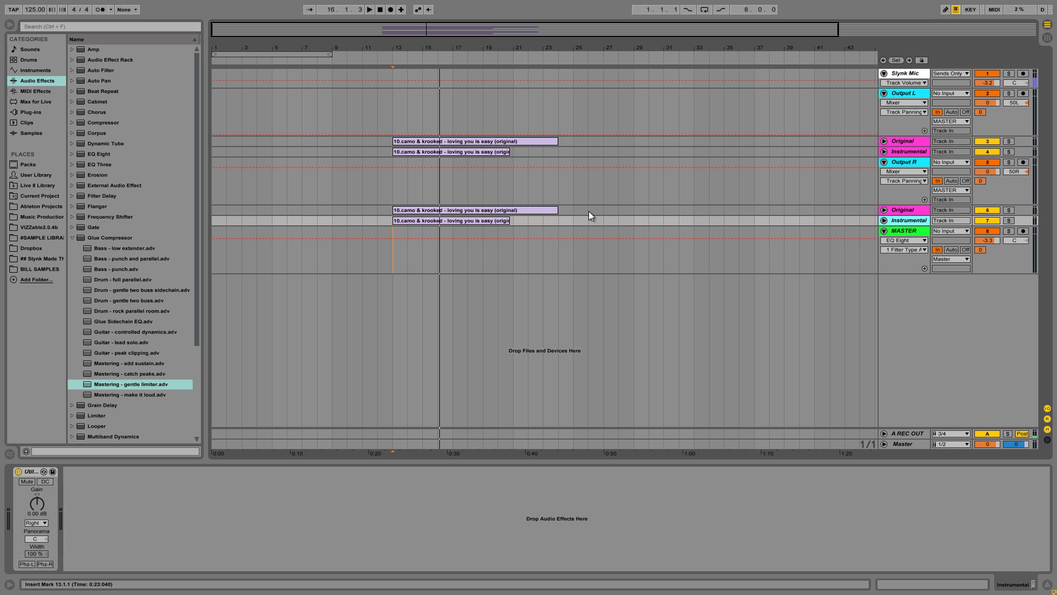